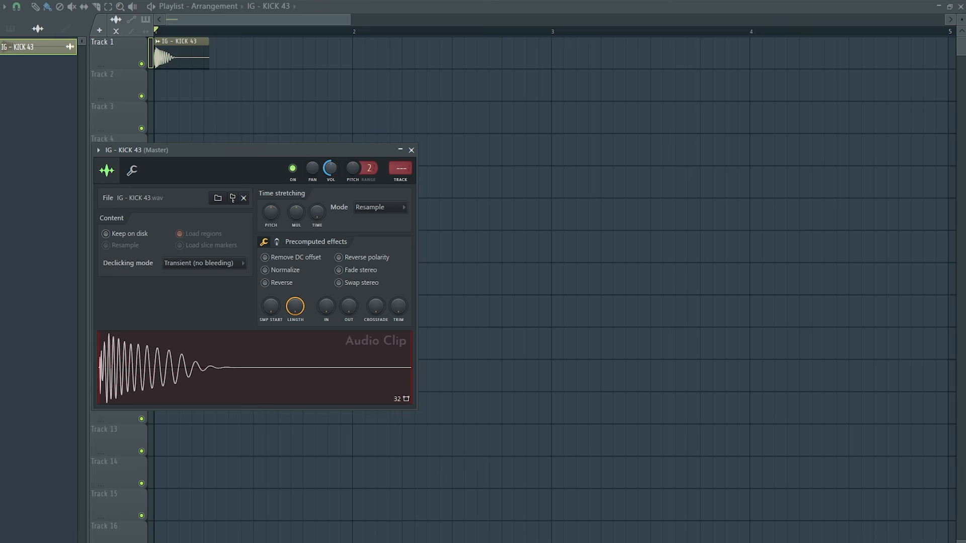
Close the kick sample's settings and repeat the one-beat IG - KICK 43 clip on every beat across four bars of Track 1.
left_click(411, 150)
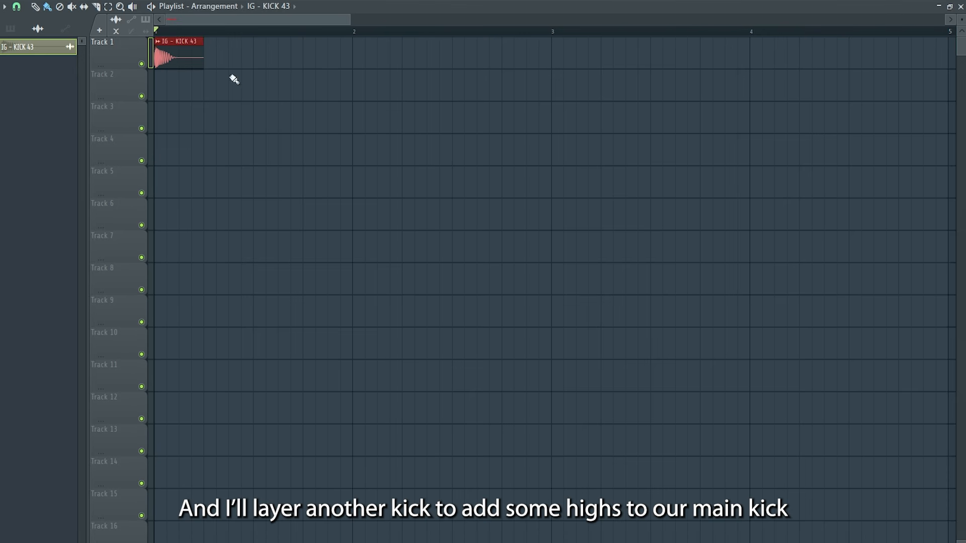
key("ctrl+b")
key("ctrl+b")
key("ctrl+b")
key("ctrl+b")
key("ctrl+b")
key("ctrl+b")
key("ctrl+b")
key("ctrl+b")
key("ctrl+b")
key("ctrl+b")
key("ctrl+b")
key("ctrl+b")
key("ctrl+b")
key("ctrl+b")
key("ctrl+b")
key("ctrl+d")
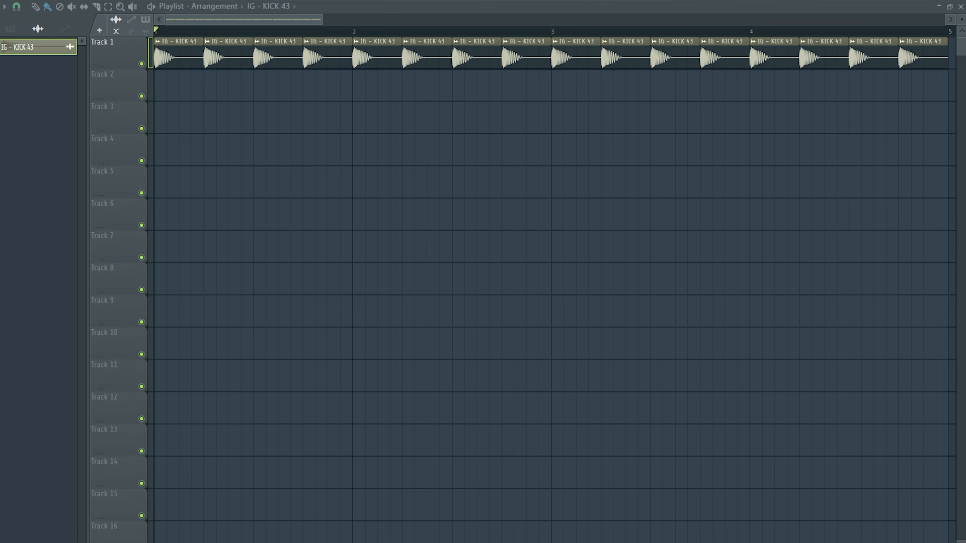
Place the IG - KICK 03 sample at the start of Track 2, open its settings and audition it with the main kick.
left_click_drag(175, 91, 166, 86)
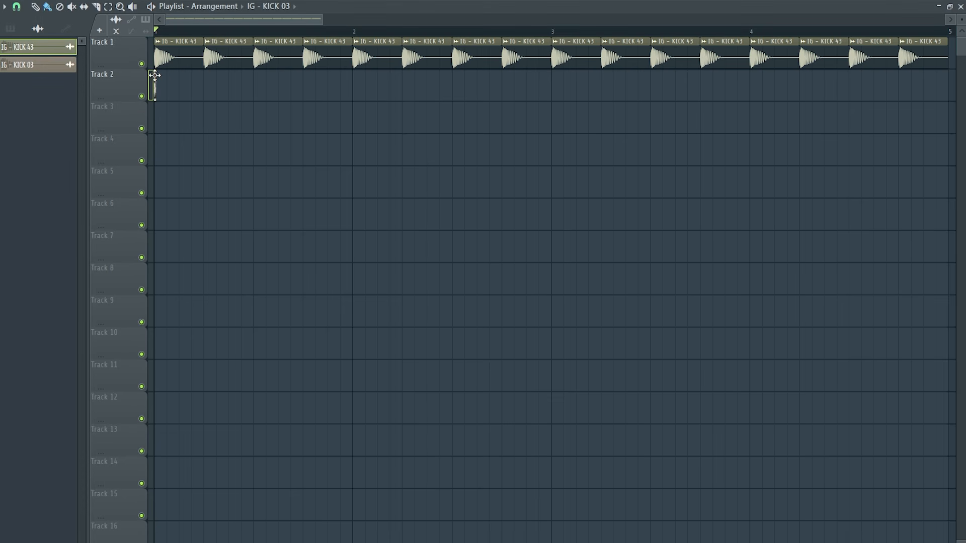
double_click(155, 74)
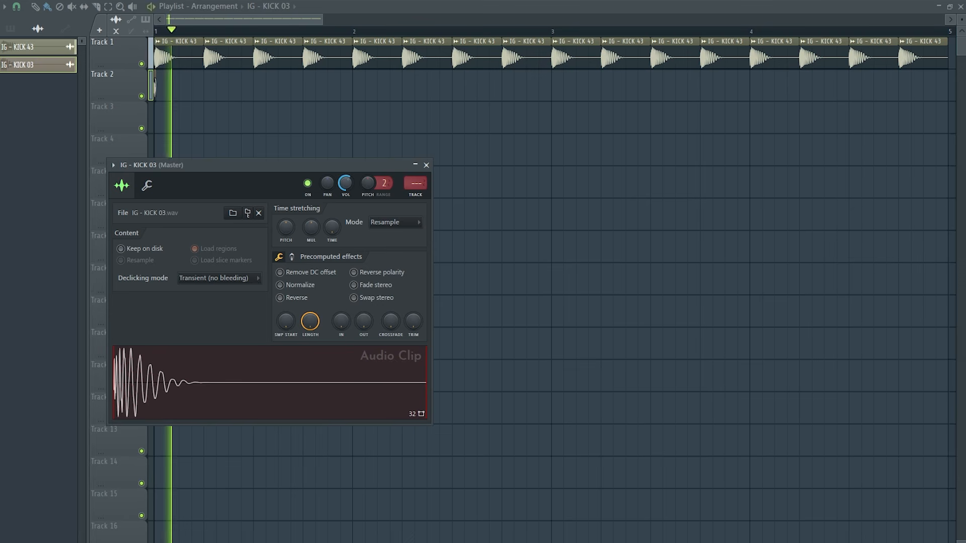
key("space")
In Fruity Parametric EQ 2 on the IG - KICK 03 mixer track, make band 1 a high pass with a steep slope.
key("F9")
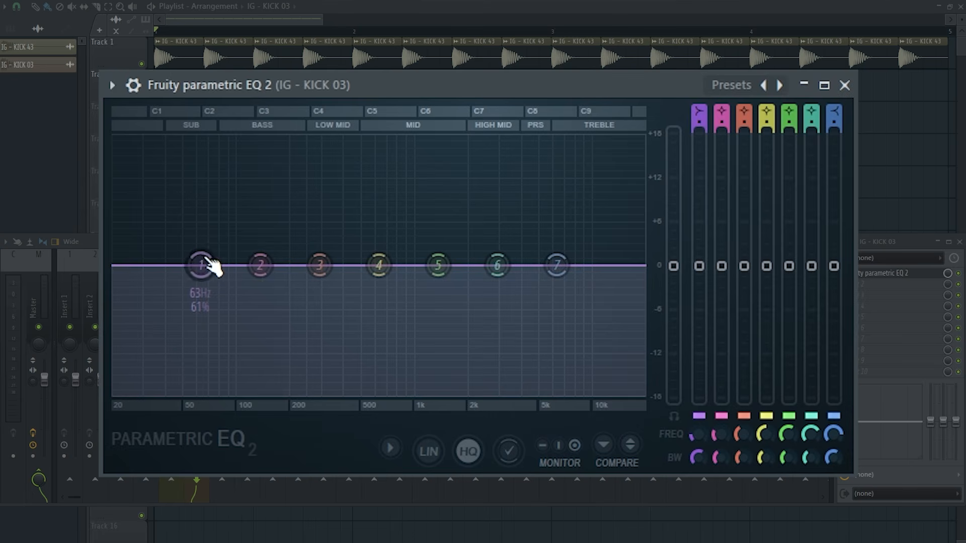
right_click(202, 265)
mouse_move(238, 325)
left_click(315, 383)
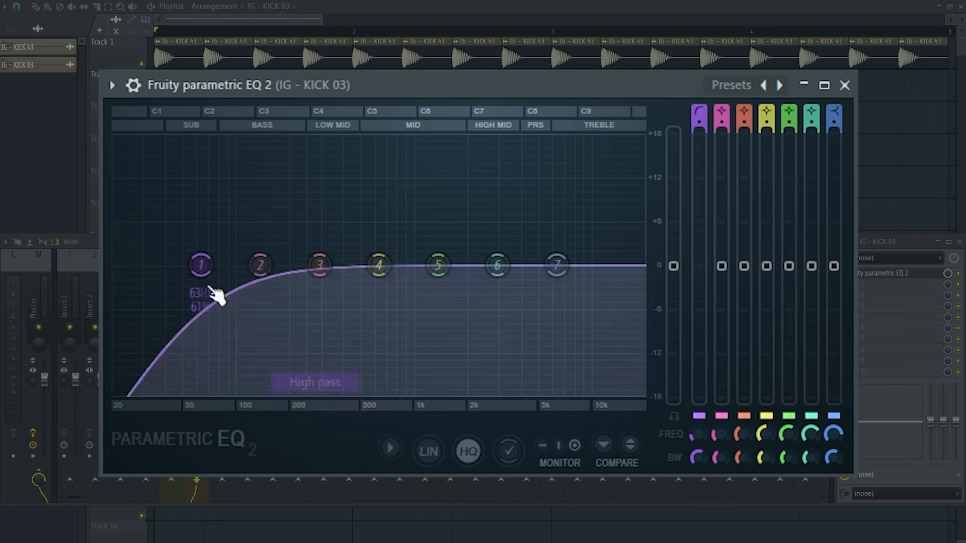
right_click(202, 266)
mouse_move(241, 344)
left_click(297, 343)
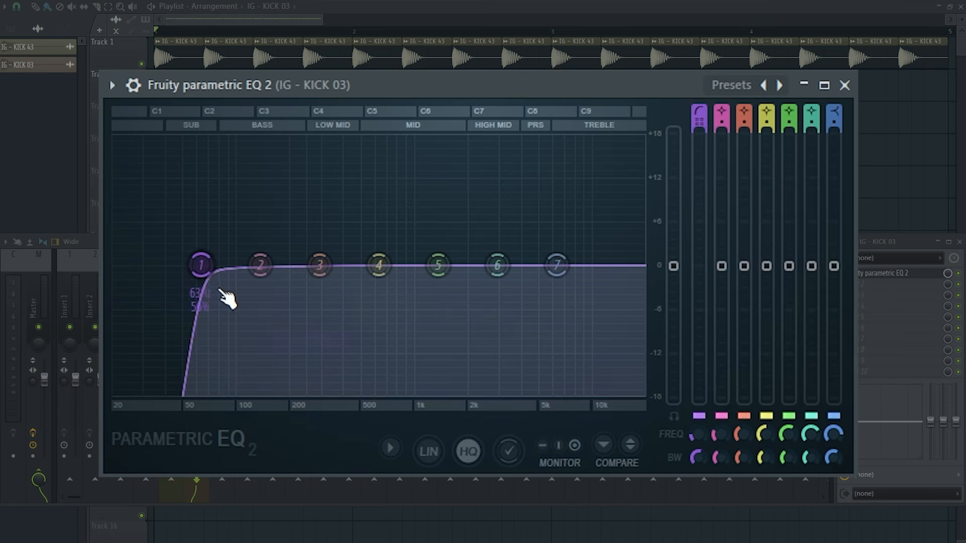
During playback, move the high-pass cutoff of IG - KICK 03 to about 237 Hz and boost the band 7 high shelf.
key("space")
left_click_drag(201, 265, 304, 265)
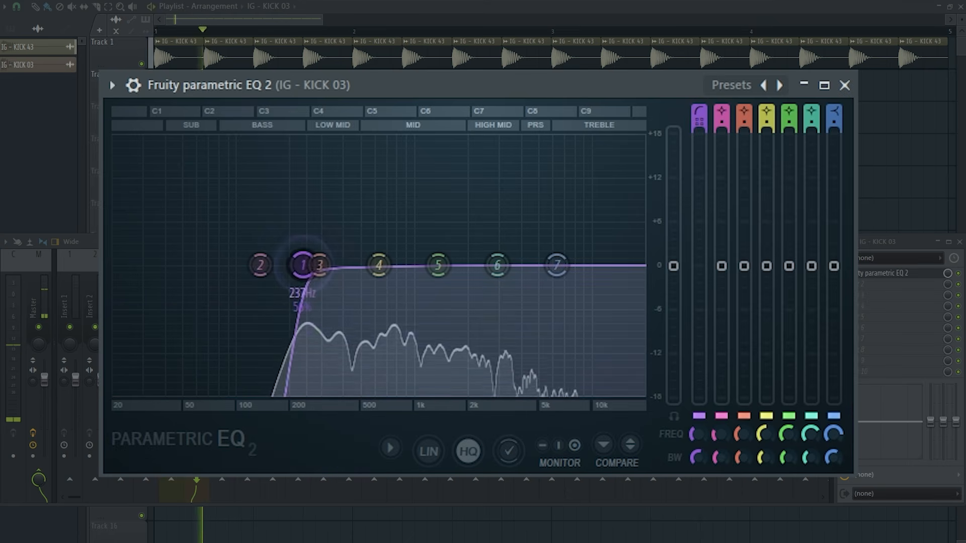
left_click_drag(558, 268, 511, 211)
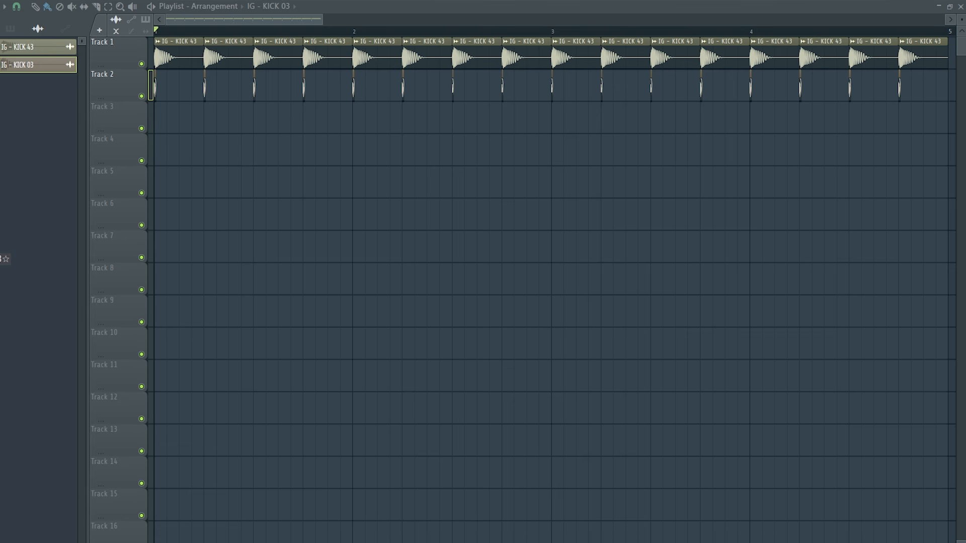
Place IG - OPEN HI-HAT 18 on the first off-beat of Track 3 and lower its volume while listening to the beat.
left_click_drag(1, 259, 184, 119)
double_click(204, 119)
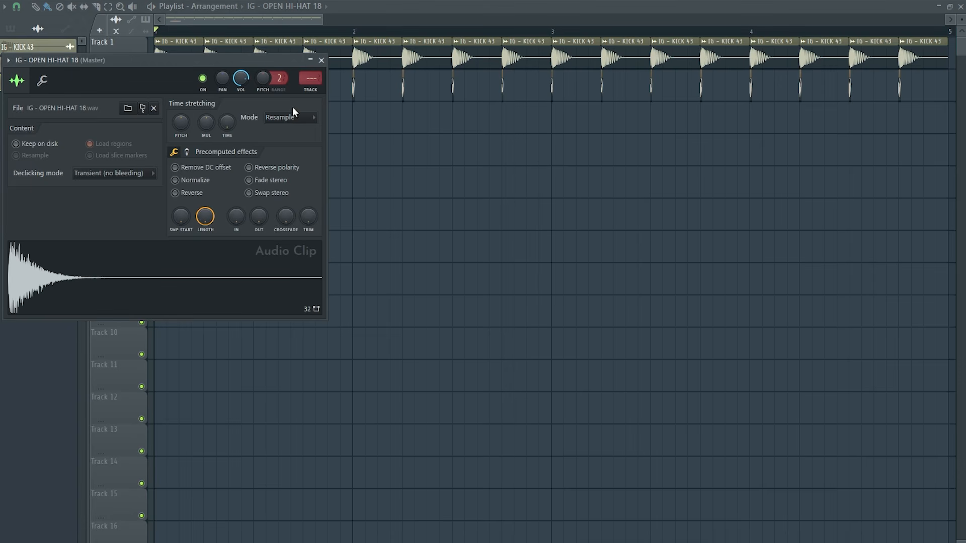
left_click_drag(237, 62, 439, 170)
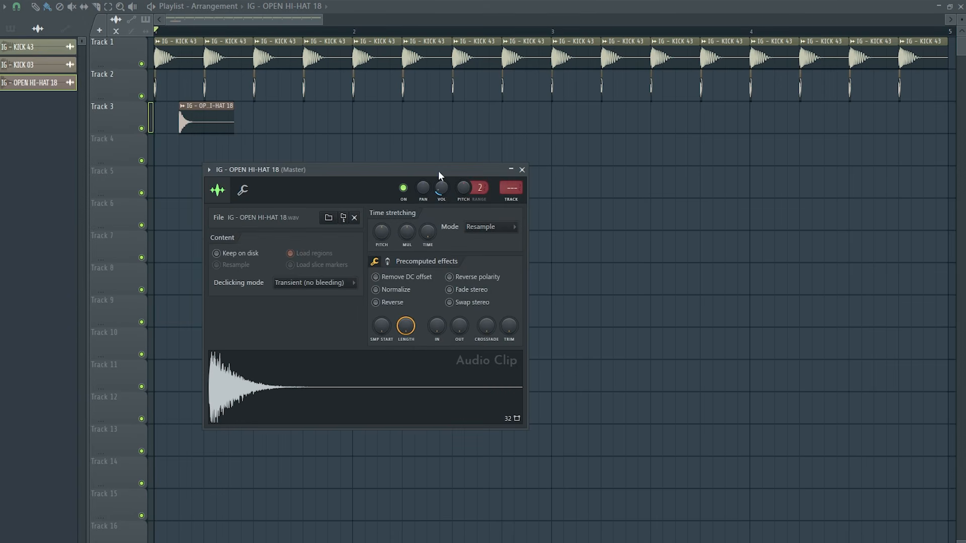
key("space")
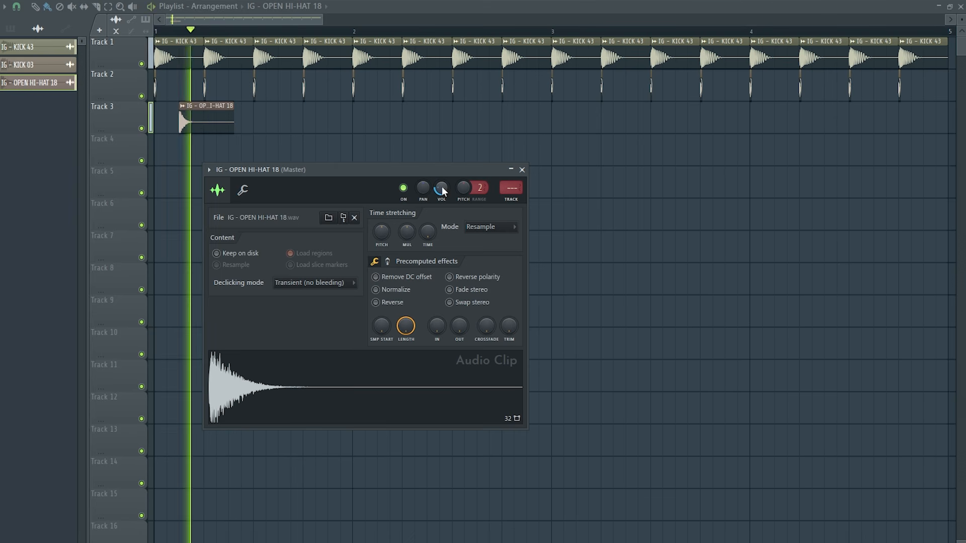
left_click(522, 170)
Slice the open hi-hat clip at the second beat and delete the leftover tail.
key("c")
left_click_drag(204, 104, 203, 141)
key("b")
right_click(219, 115)
Repeat the trimmed open hi-hat on every off-beat across the four bars of Track 3 and clear the time selection.
left_click_drag(208, 31, 155, 32)
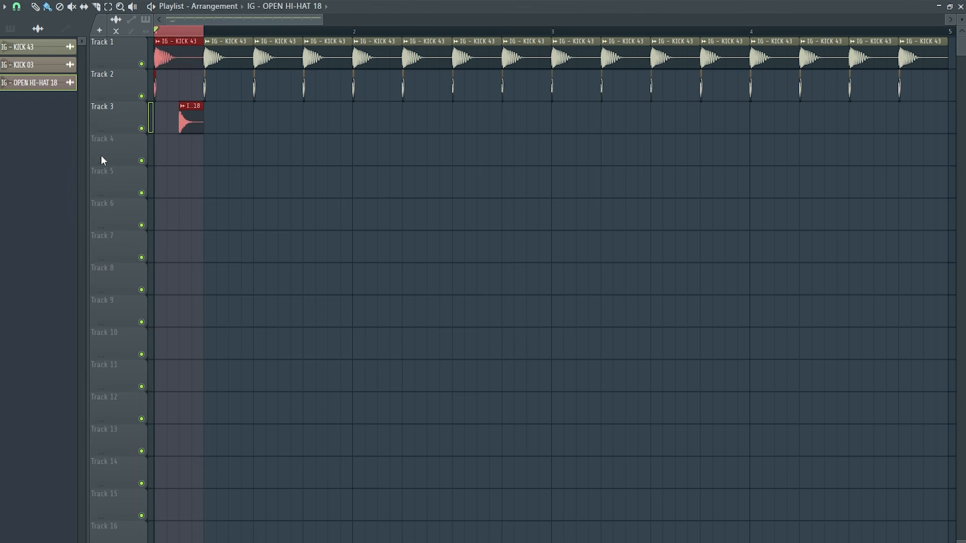
left_click_drag(176, 152, 229, 115)
key("ctrl+b")
key("ctrl+b")
key("ctrl+b")
key("ctrl+b")
key("ctrl+b")
key("ctrl+b")
key("ctrl+b")
key("ctrl+b")
key("ctrl+b")
key("ctrl+b")
key("ctrl+b")
key("ctrl+b")
key("ctrl+b")
key("ctrl+b")
key("ctrl+b")
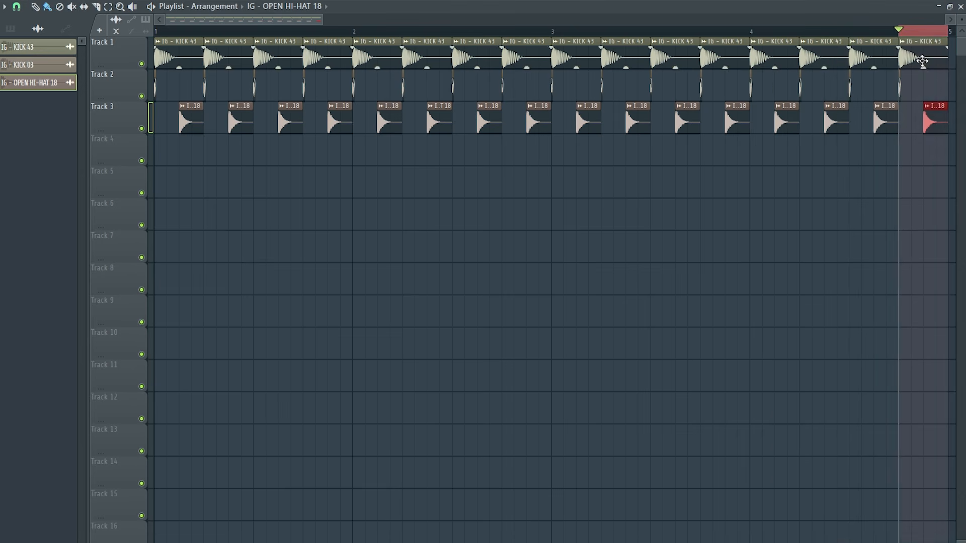
left_click(892, 32, "ctrl")
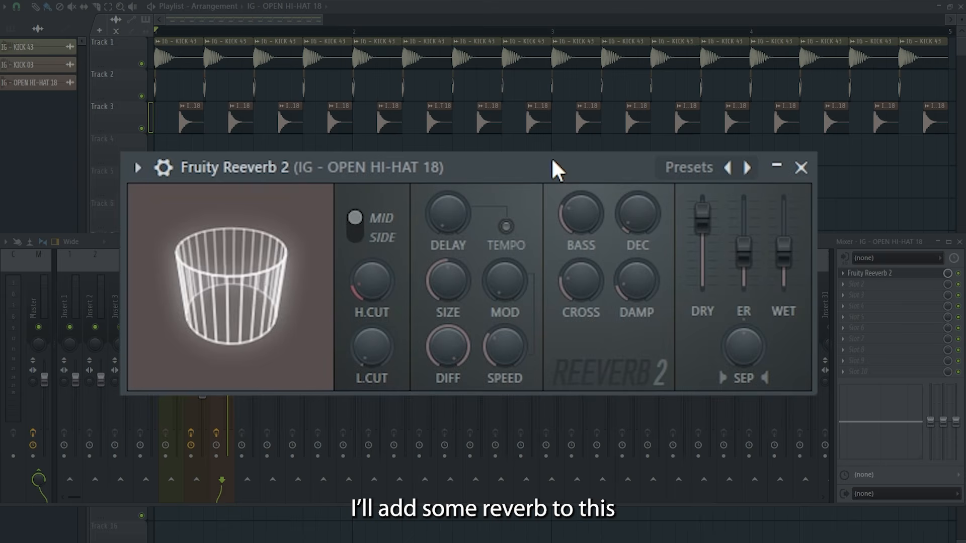
Lower the wet level and reduce the room size in Fruity Reeverb 2 on the open hi-hat.
left_click_drag(795, 266, 794, 280)
left_click_drag(455, 270, 455, 295)
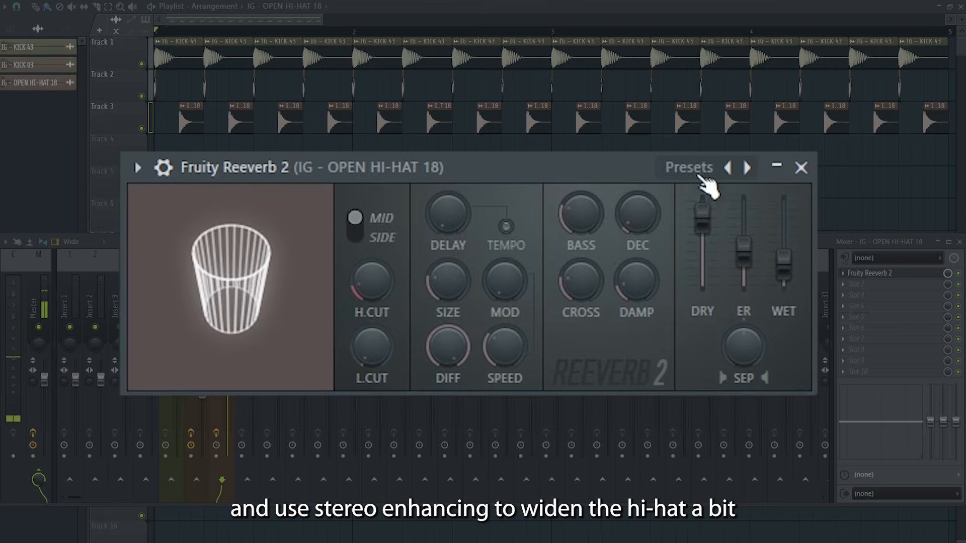
left_click(800, 167)
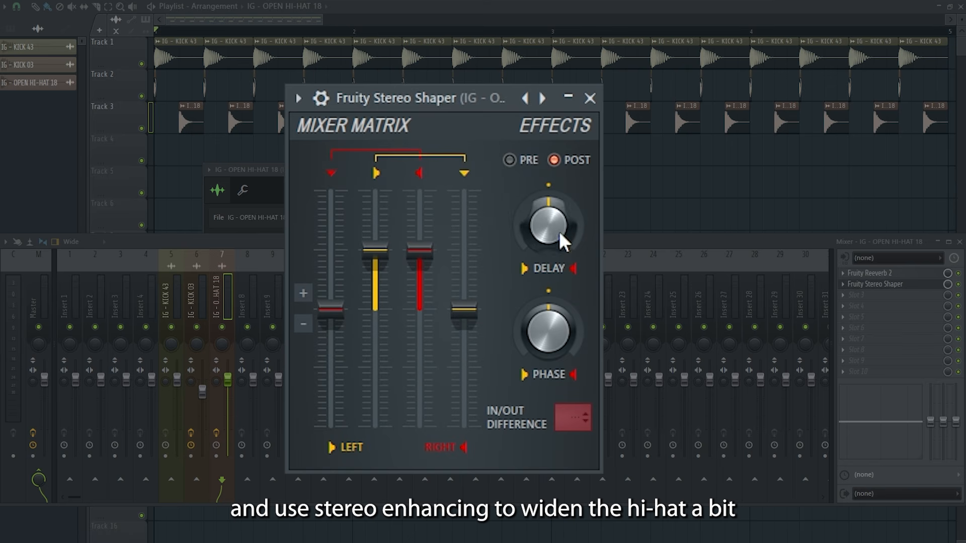
Widen the open hi-hat by offsetting the delay in Fruity Stereo Shaper while playing the beat.
key("space")
left_click_drag(557, 227, 557, 209)
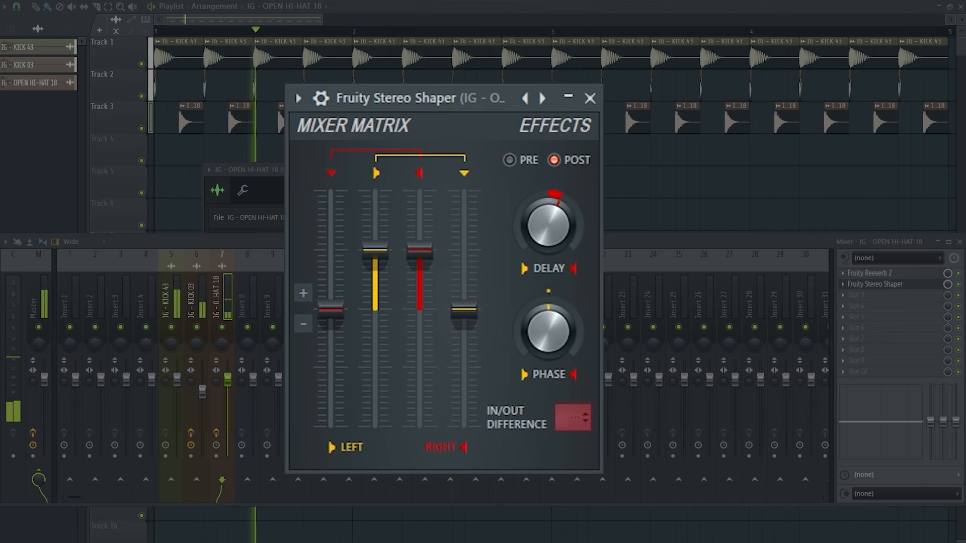
key("space")
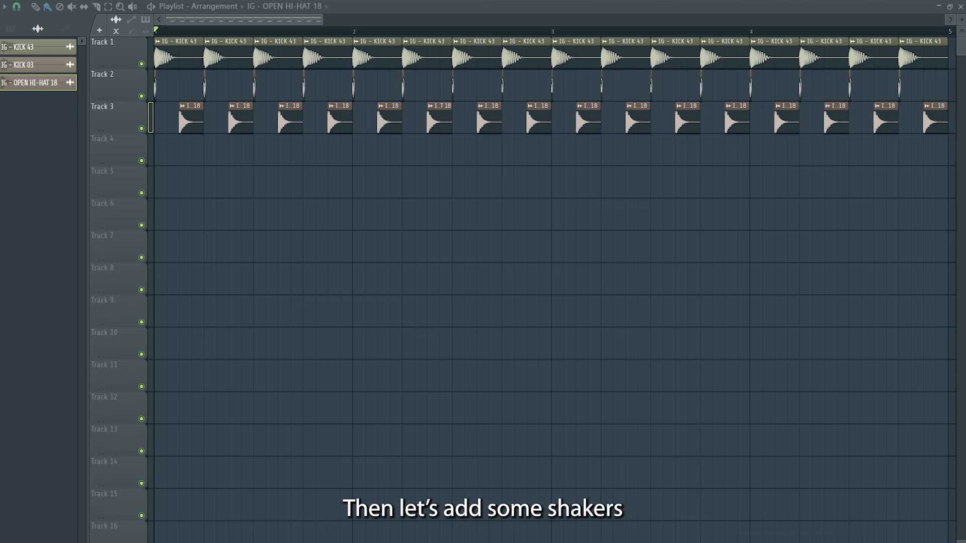
Place IG - SHAKER 06 at the start of Track 4 and lower its volume in the sample settings.
left_click_drag(205, 162, 172, 150)
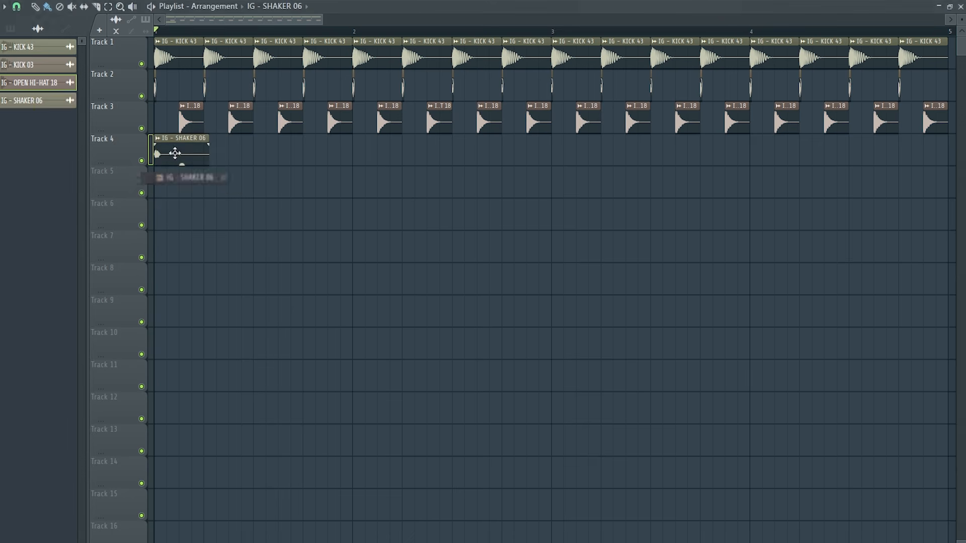
double_click(183, 148)
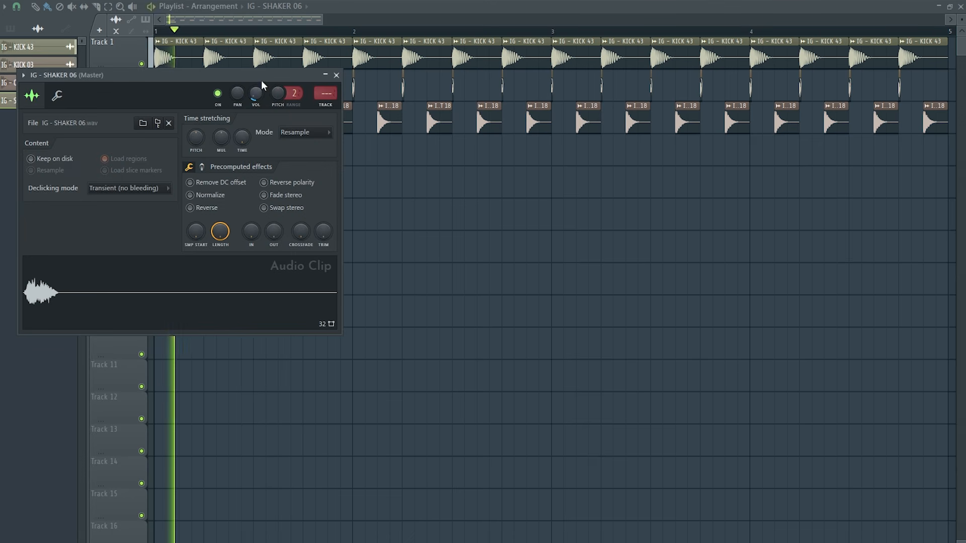
left_click_drag(261, 76, 498, 195)
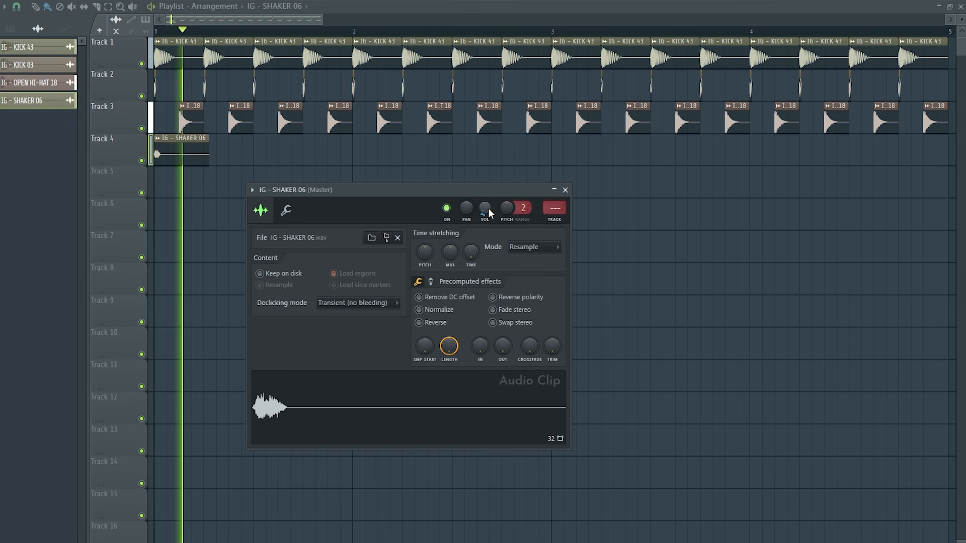
left_click(565, 190)
Trim the shaker clip to a sixteenth note and repeat it continuously across the four bars of Track 4.
right_click(188, 152)
left_click_drag(186, 152, 160, 153, "ctrl")
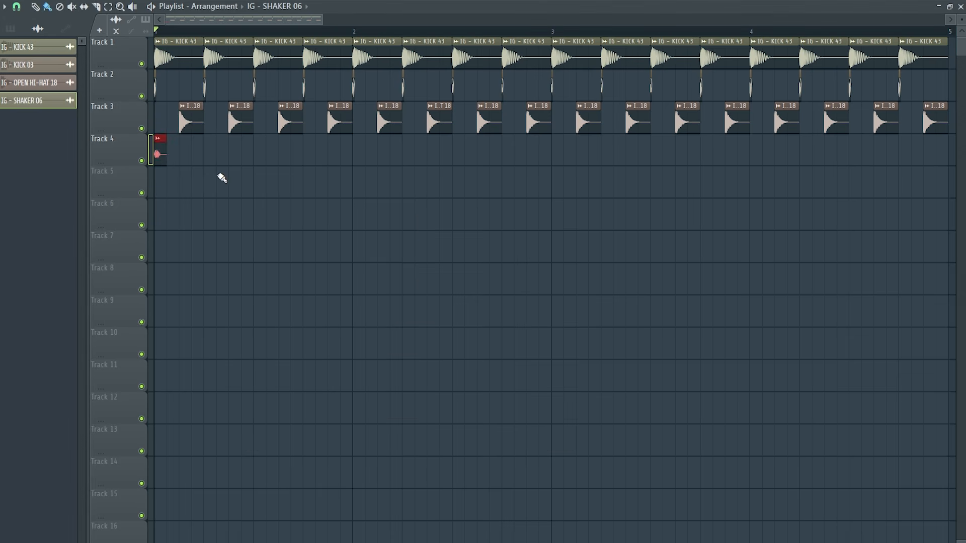
key("ctrl+b")
key("ctrl+b")
key("ctrl+b")
key("ctrl+b")
key("ctrl+b")
key("ctrl+b")
key("ctrl+b")
key("ctrl+b")
key("ctrl+b")
key("ctrl+b")
key("ctrl+b")
key("ctrl+b")
key("ctrl+b")
key("ctrl+b")
key("ctrl+b")
key("ctrl+b")
key("ctrl+b")
key("ctrl+b")
key("ctrl+b")
key("ctrl+b")
key("ctrl+b")
key("ctrl+b")
left_click(293, 232, "ctrl")
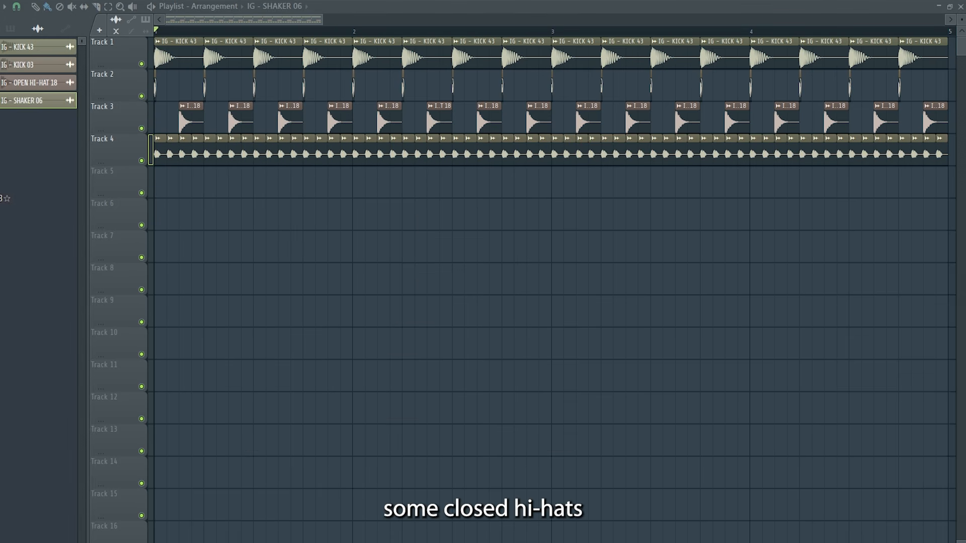
Place IG - CLOSED HI-HAT 12 at the start of Track 5 and lower its volume against the beat.
left_click_drag(5, 186, 160, 189)
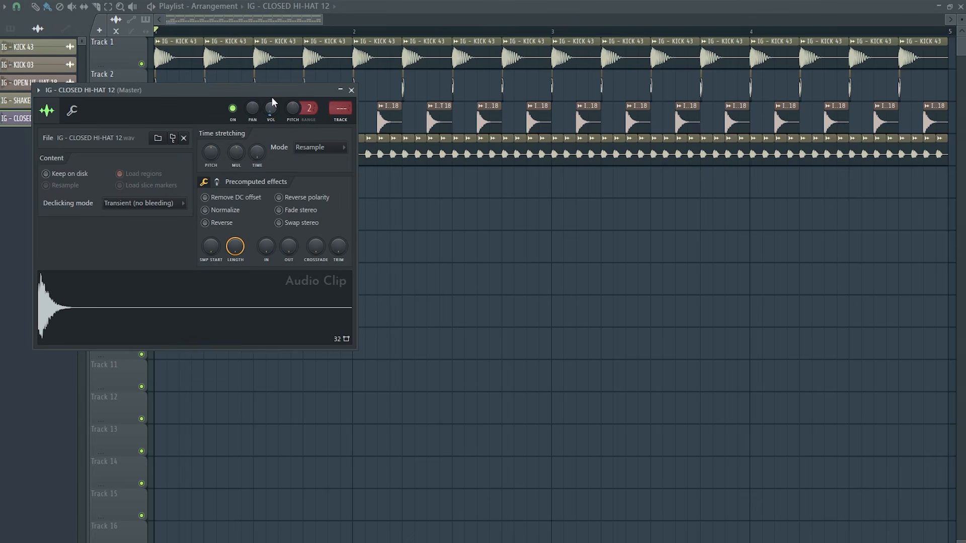
left_click_drag(272, 97, 487, 189)
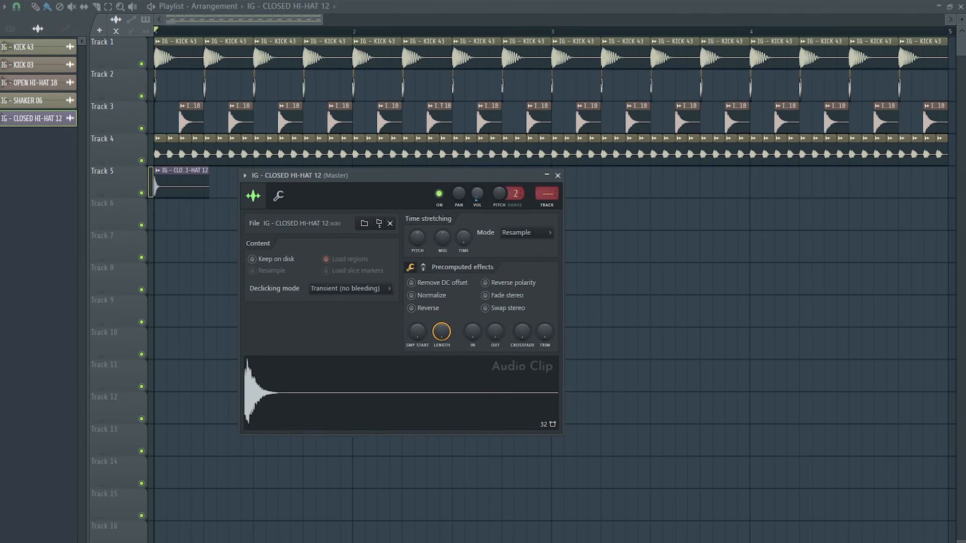
key("space")
left_click(557, 175)
Build a two-beat pattern of eight sixteenth-note closed hi-hat clips on Track 5 and audition it.
left_click(162, 189)
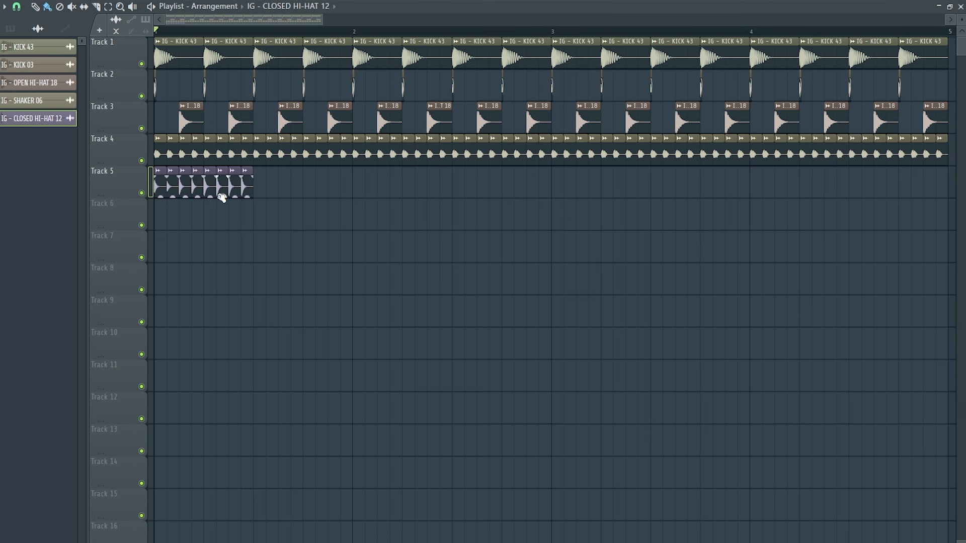
key("space")
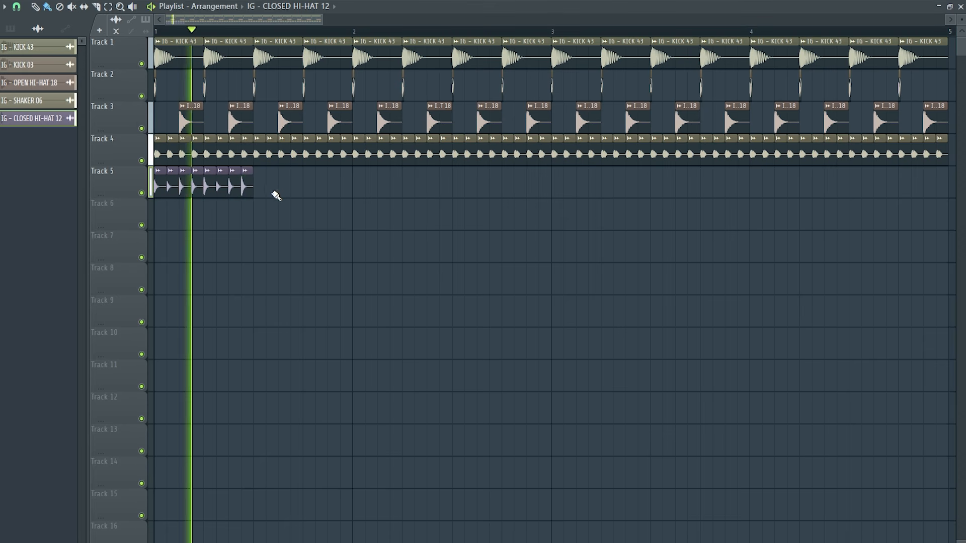
key("space")
Select the two-beat closed hi-hat pattern and duplicate it to fill the four bars of Track 5.
left_click_drag(279, 167, 153, 196)
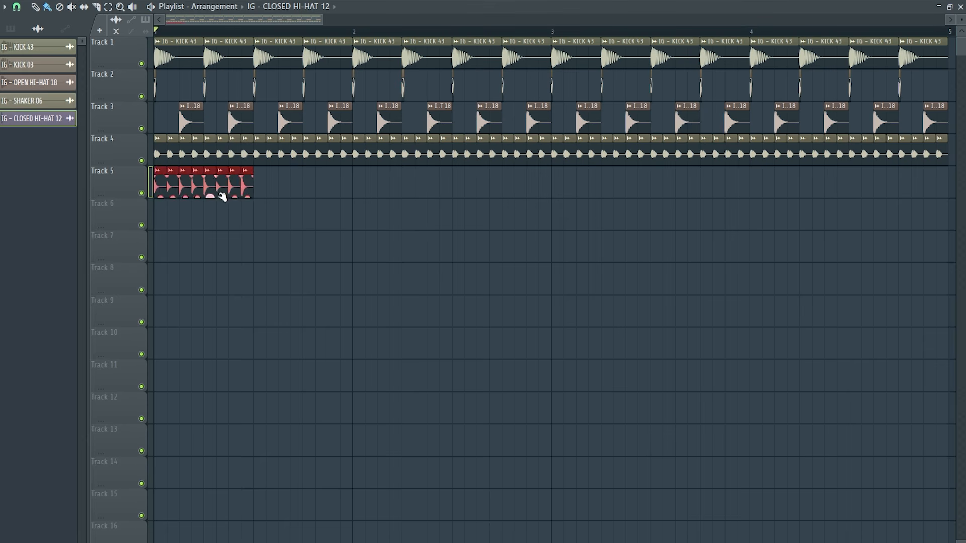
key("ctrl+b")
key("ctrl+b")
key("ctrl+b")
key("ctrl+b")
key("ctrl+b")
key("ctrl+b")
key("ctrl+b")
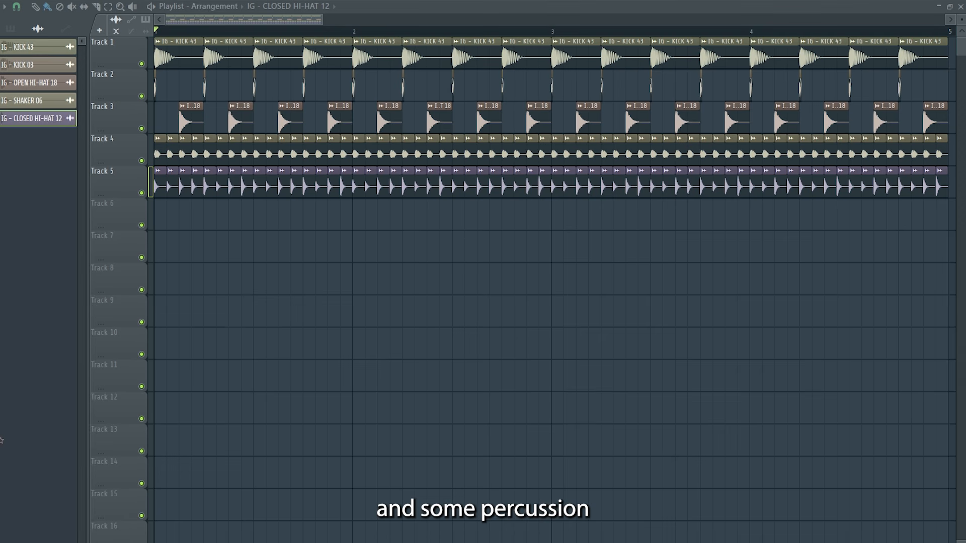
Place IG - PERCUSSION 39 at the start of Track 6 and lower its volume in the sample settings.
left_click_drag(1, 440, 160, 221)
double_click(183, 215)
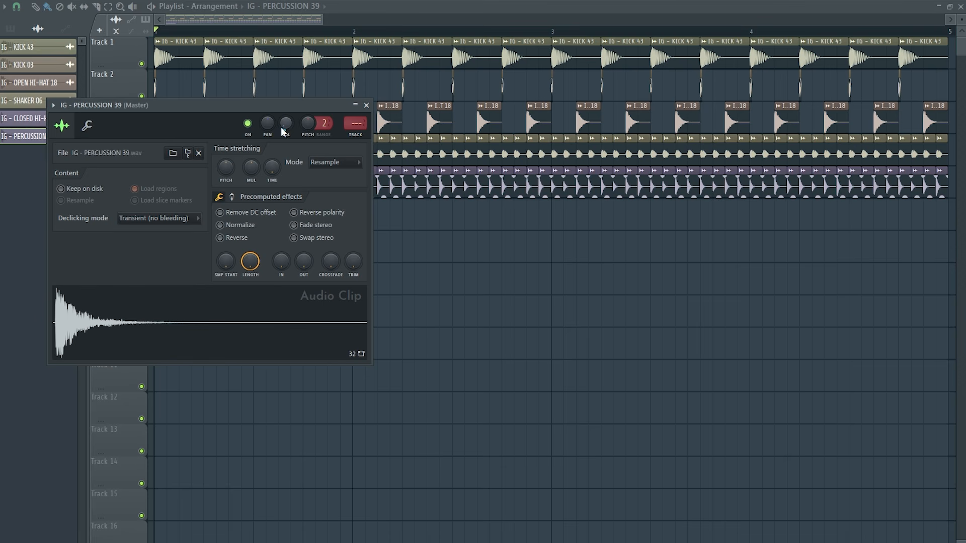
left_click(366, 106)
Add the IG - PERCUSSION 40 sample to Track 6 and audition it with its settings open.
left_click_drag(1, 453, 171, 220)
double_click(202, 220)
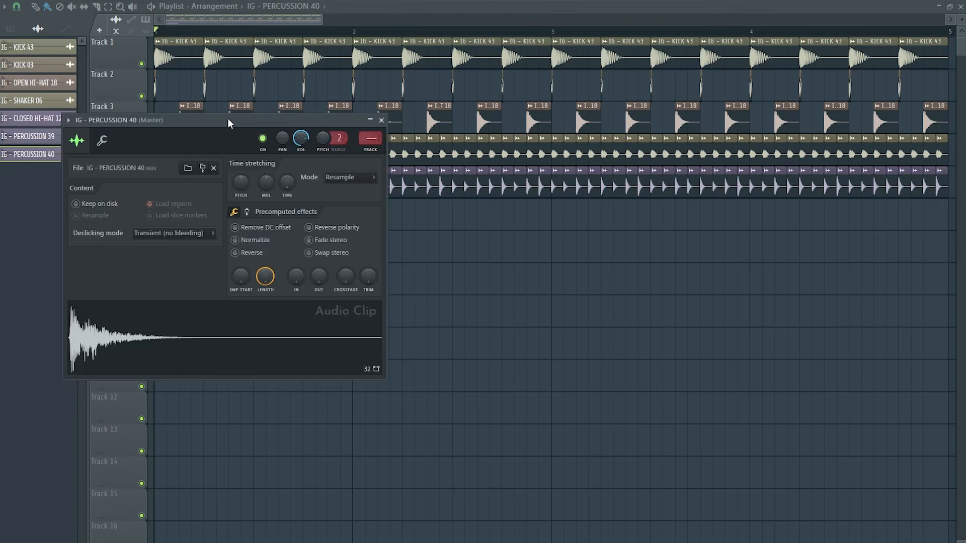
left_click_drag(227, 119, 409, 199)
key("space")
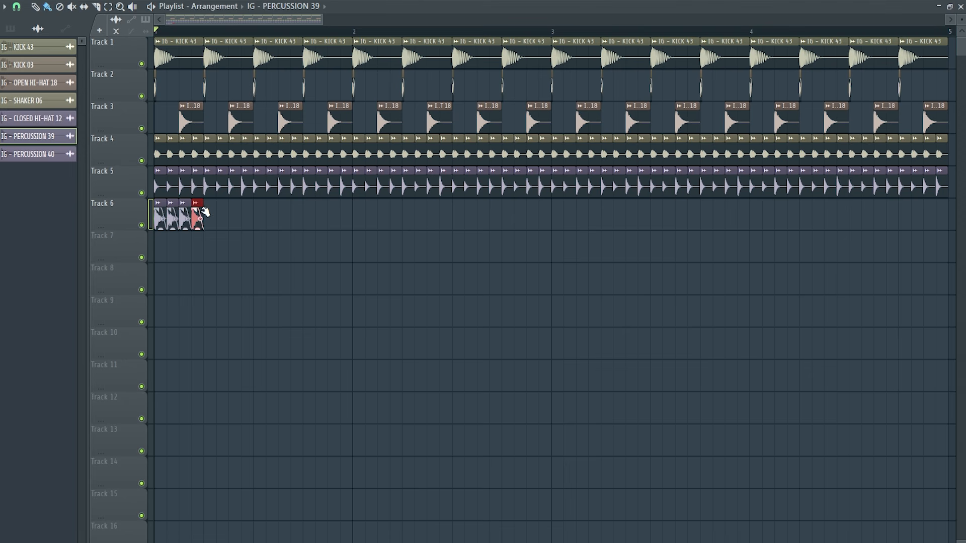
Audition the Track 6 percussion pattern and replace its fourth clip with IG - PERCUSSION 40.
key("space")
key("space")
key("space")
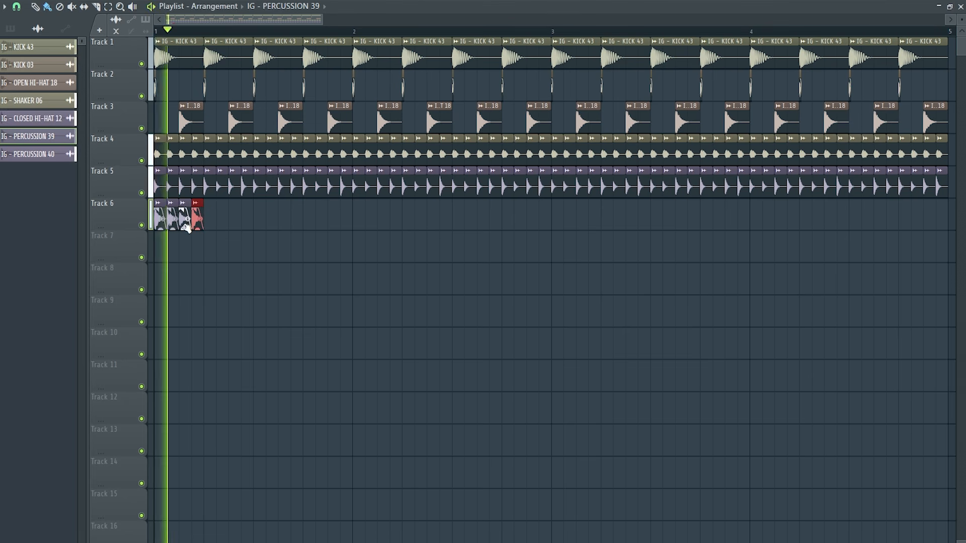
key("space")
right_click(198, 222)
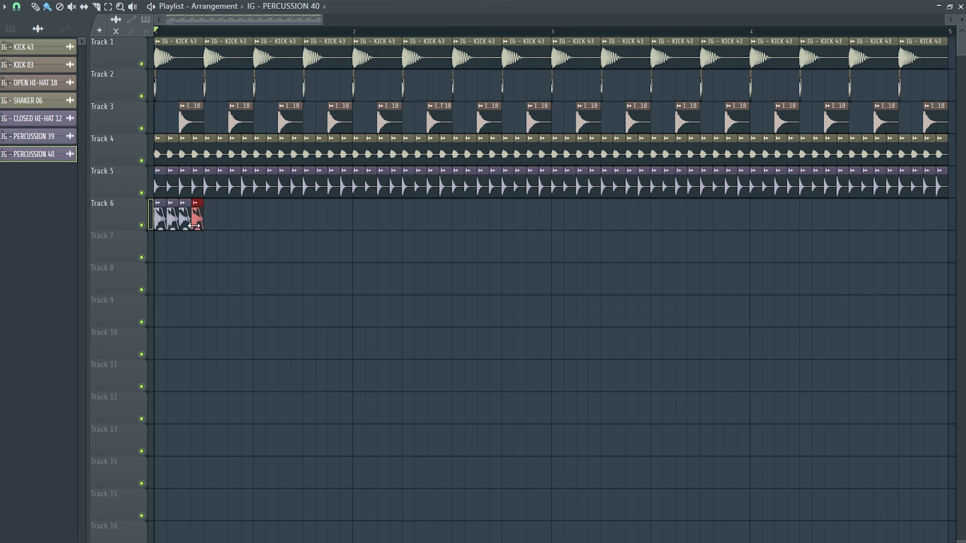
key("space")
key("space")
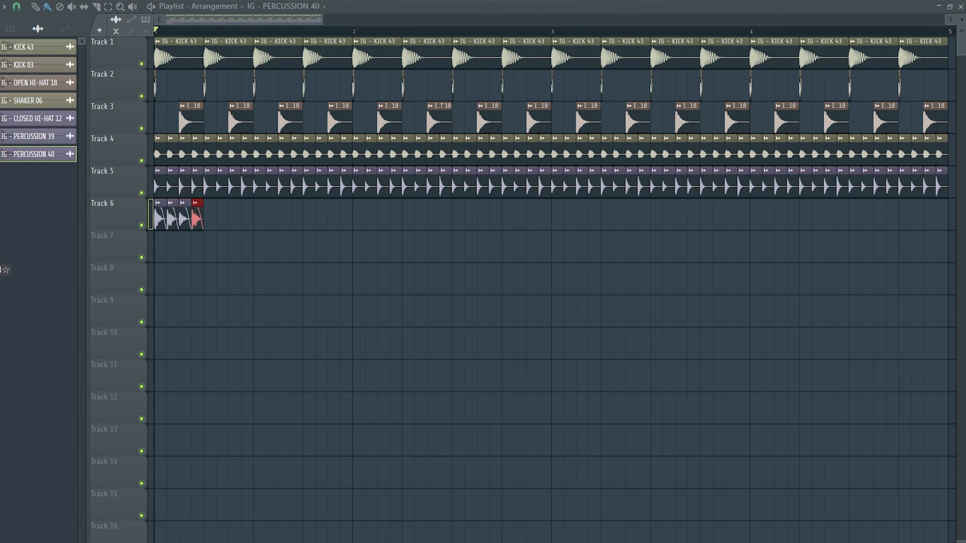
Add IG - PERCUSSION 24 after the fourth clip on Track 6 and lower its sample volume while auditioning the pattern.
left_click_drag(1, 269, 206, 226)
double_click(234, 213)
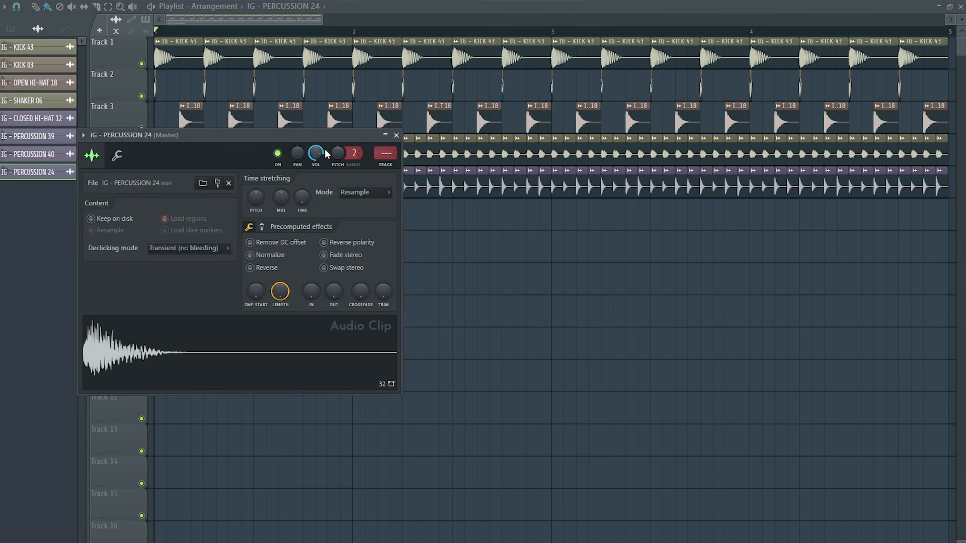
left_click_drag(303, 139, 503, 155)
key("space")
key("space")
key("space")
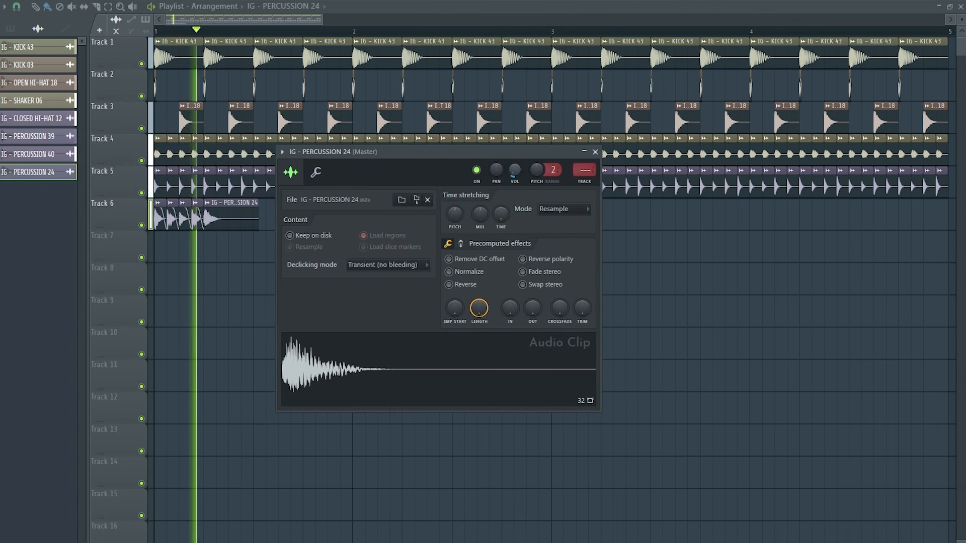
key("space")
key("space")
key("space")
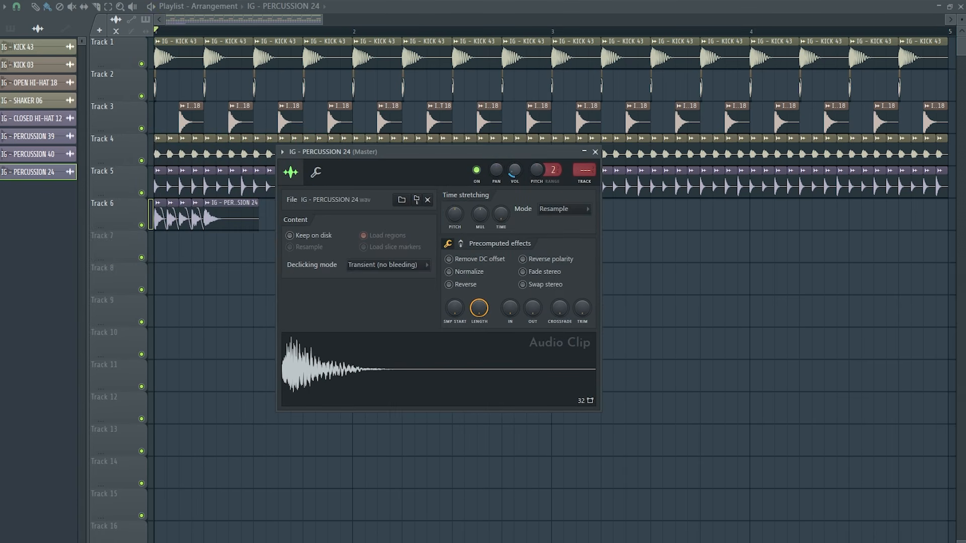
key("space")
key("space")
left_click(585, 152)
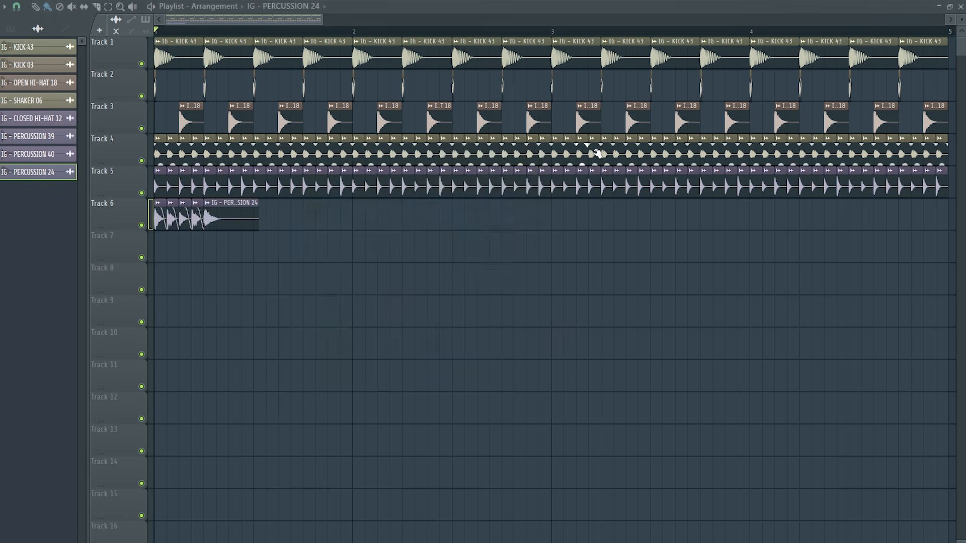
Trim the IG - PERCUSSION 24 clip to a sixteenth note and complete an eight-clip, two-beat percussion pattern on Track 6.
left_click_drag(257, 216, 231, 217)
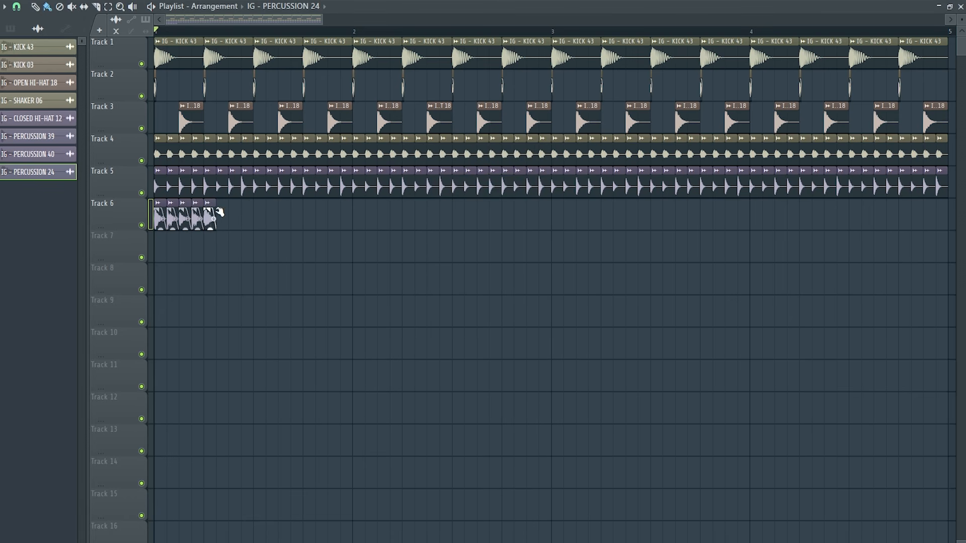
left_click(37, 154)
left_click(219, 222)
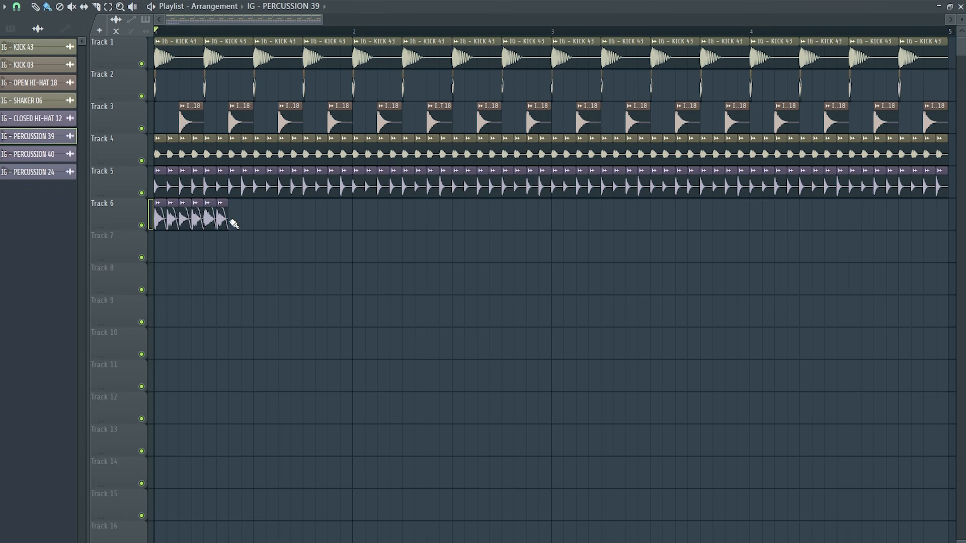
key("space")
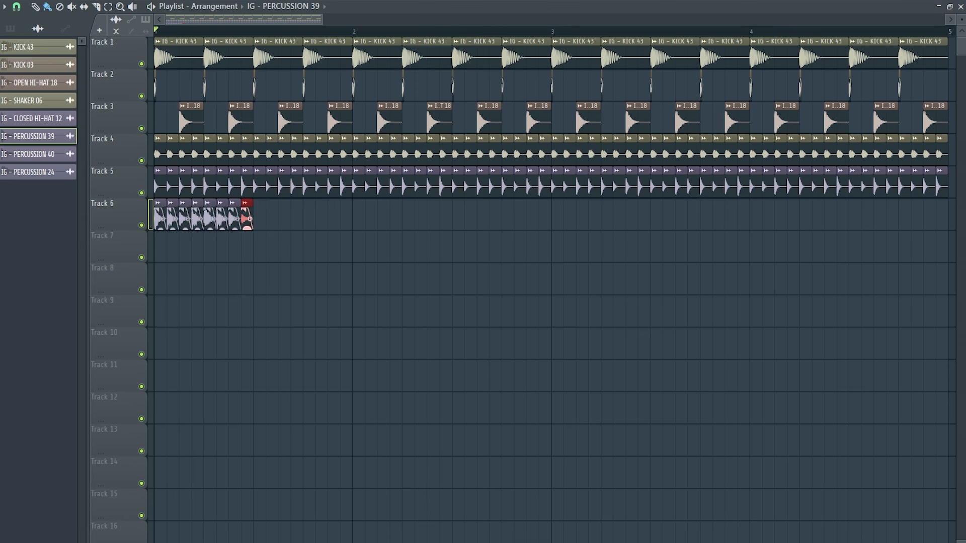
Select the two-beat percussion pattern on Track 6 and duplicate it to fill the four bars.
left_click_drag(290, 234, 158, 217)
key("ctrl+b")
key("ctrl+b")
key("ctrl+b")
key("ctrl+b")
key("ctrl+b")
key("ctrl+b")
key("ctrl+b")
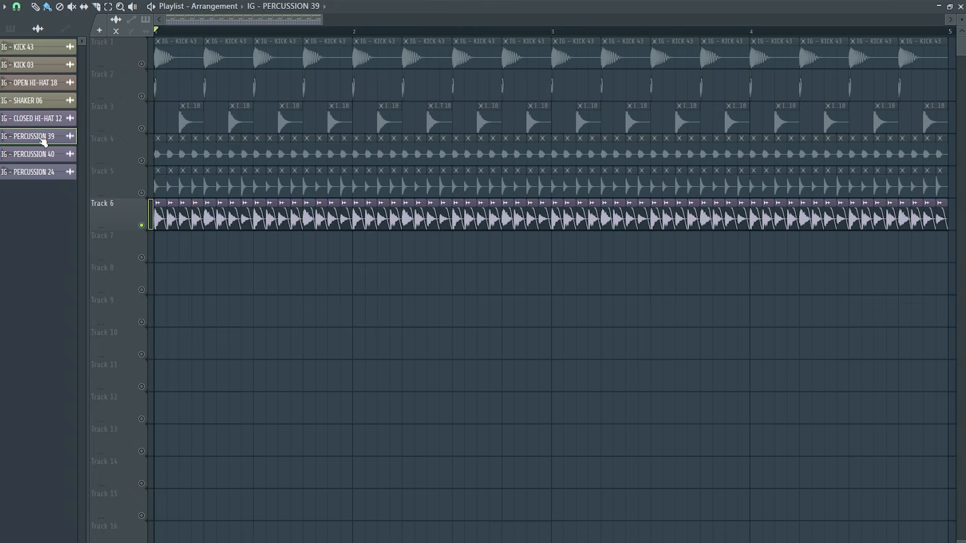
Route the IG - PERCUSSION 39, 40 and 24 samples to a shared mixer track through their sample settings.
double_click(43, 139)
key("ctrl+l")
left_click(958, 242)
double_click(40, 155)
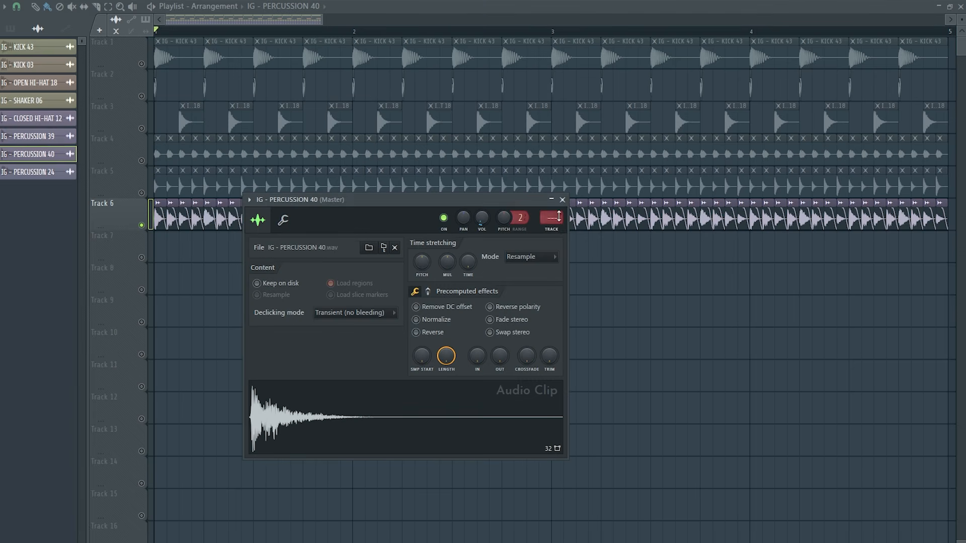
left_click_drag(551, 218, 552, 223)
left_click(562, 199)
double_click(40, 172)
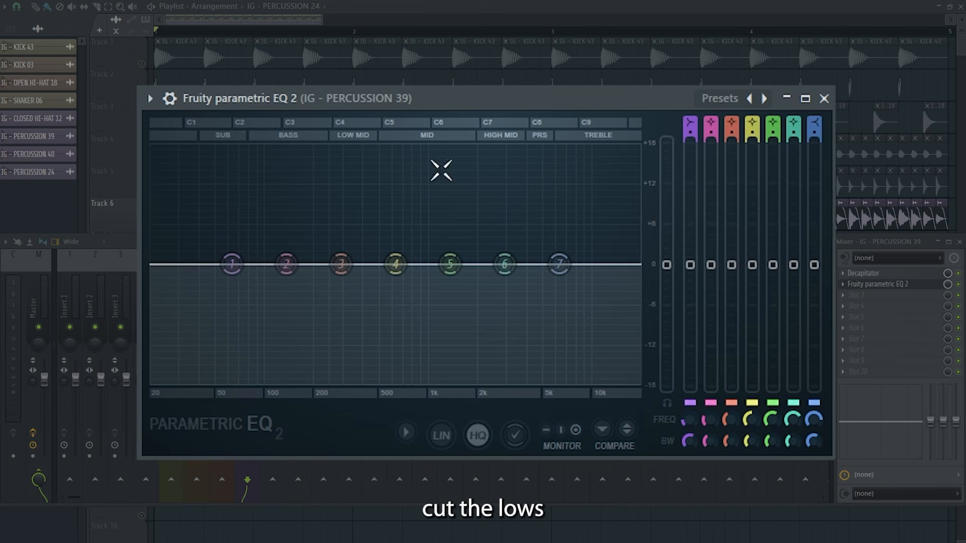
Cut the percussion track's lows with a Steep 8 high pass on EQ band 1 and boost its highs slightly with band 7.
right_click(232, 265)
mouse_move(266, 318)
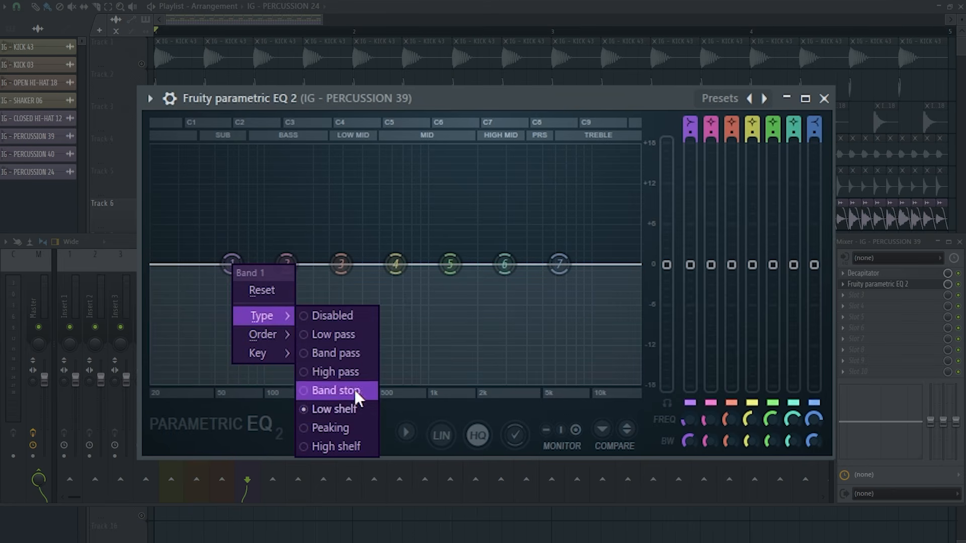
left_click(333, 369)
right_click(232, 265)
mouse_move(271, 335)
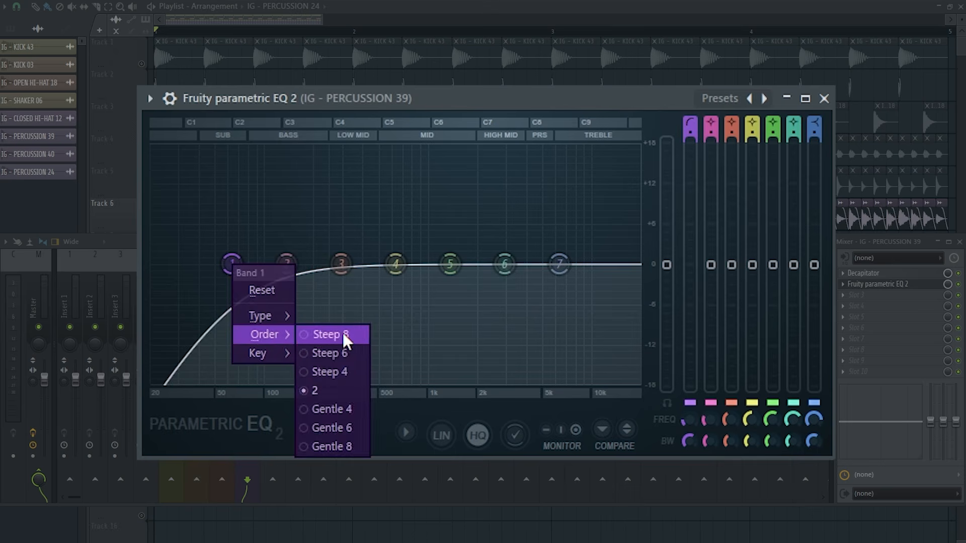
left_click(343, 334)
key("space")
left_click_drag(232, 263, 347, 263)
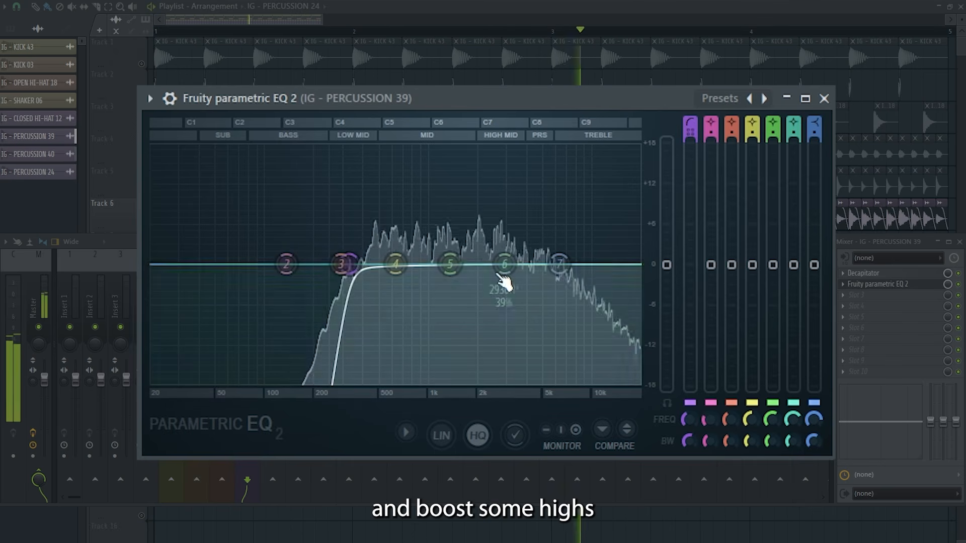
left_click_drag(557, 263, 543, 242)
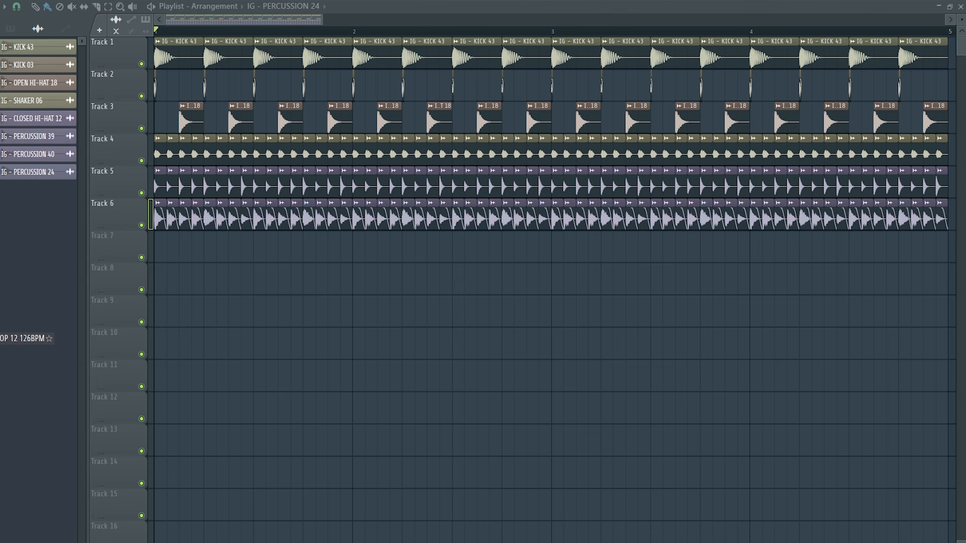
Add IG - PERCUSSION LOOP 12 126BPM to Track 7, set its mode to Stretch, fit it to four bars and lower its volume.
left_click_drag(22, 338, 157, 247)
double_click(235, 242)
left_click(386, 209)
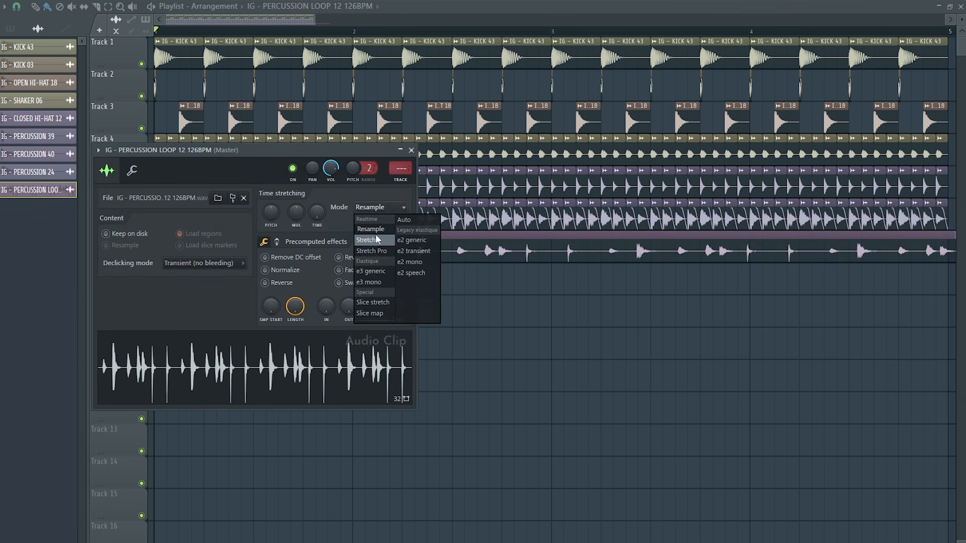
left_click(375, 237)
left_click_drag(312, 214, 312, 210)
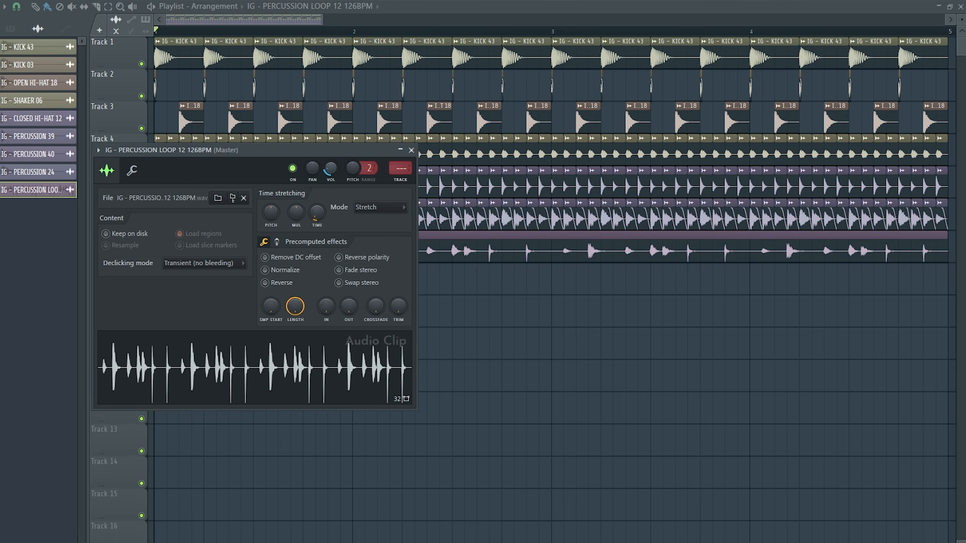
key("space")
left_click(411, 150)
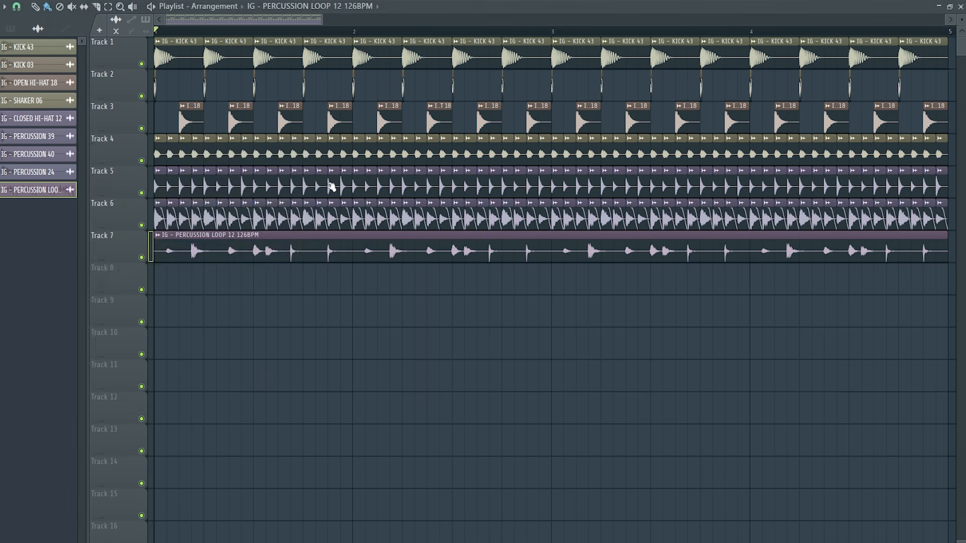
Solo Track 7, shorten the percussion loop to its first two beats and duplicate it to fill the four bars.
left_click(142, 258, "ctrl")
key("b")
right_click(295, 247)
left_click(220, 243, "ctrl")
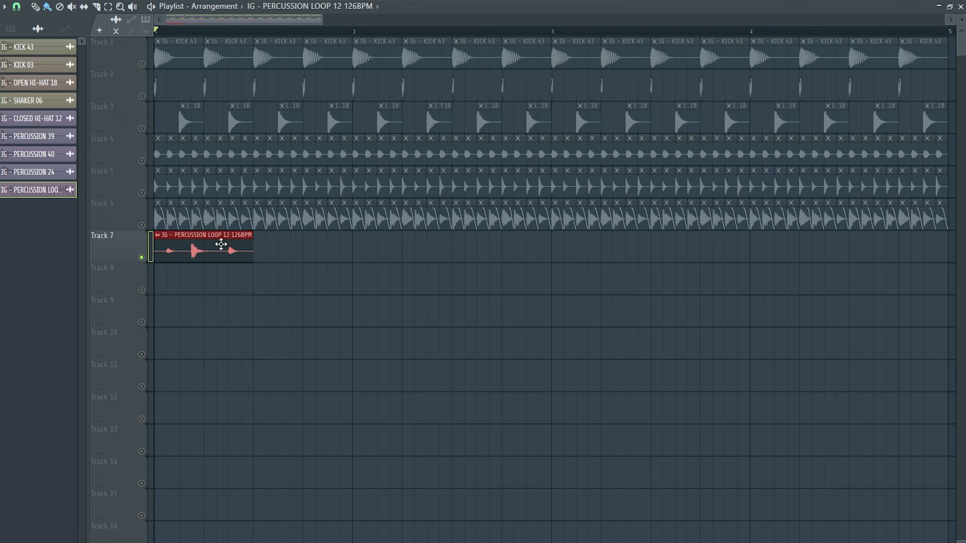
key("ctrl+b")
key("ctrl+b")
key("ctrl+b")
key("ctrl+b")
key("ctrl+b")
key("ctrl+b")
key("ctrl+b")
key("ctrl+d")
Route the percussion loop to its own mixer track and audition it with EchoBoy, Decapitator and ValhallaPlate effects.
double_click(206, 252)
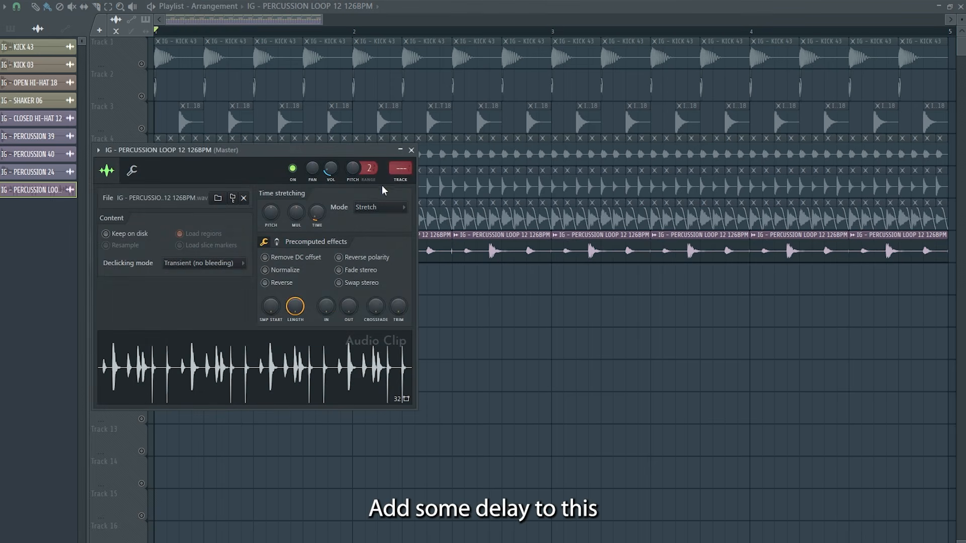
left_click(402, 180)
key("space")
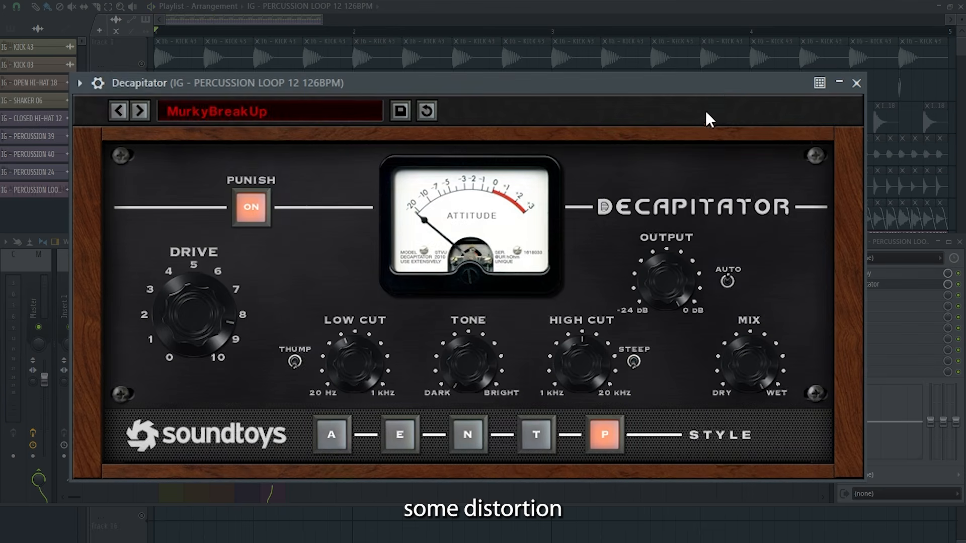
key("space")
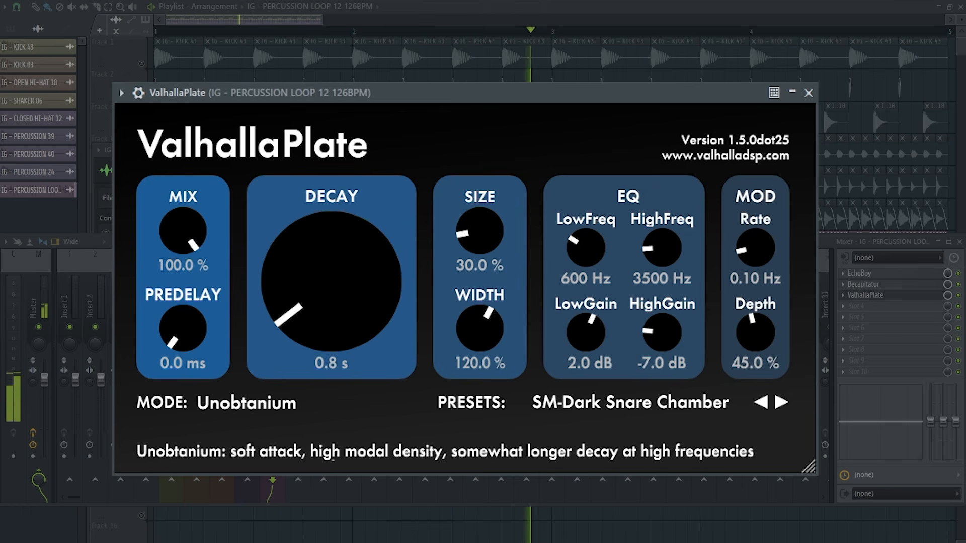
Cut the percussion loop's lows with a Steep 8 high pass at about 292 Hz and boost its highs with EQ band 7.
right_click(216, 272)
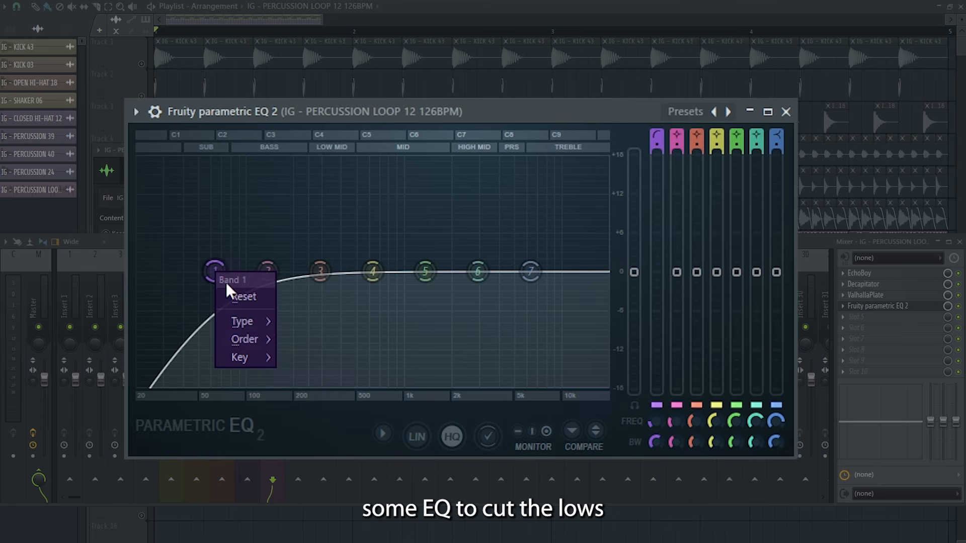
mouse_move(249, 334)
left_click(280, 334)
key("space")
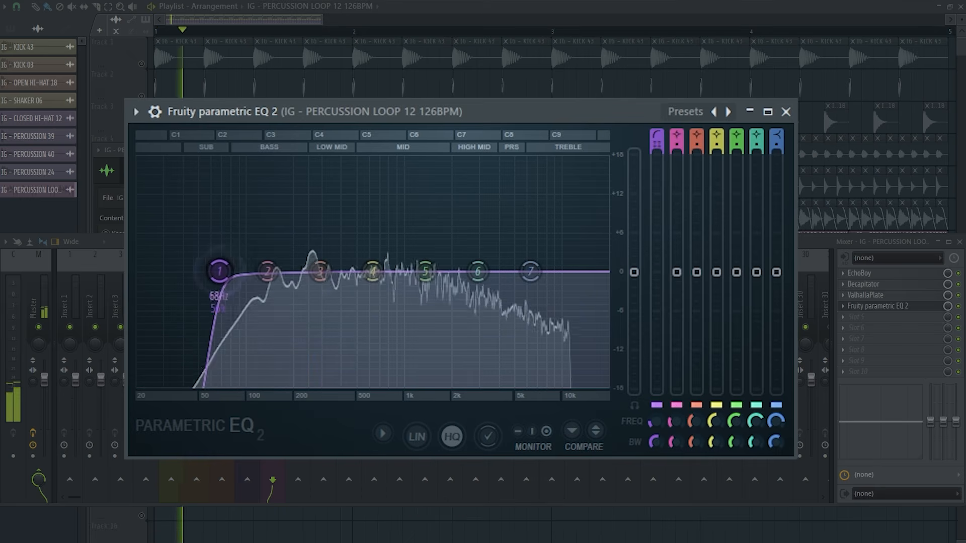
left_click_drag(215, 294, 318, 294)
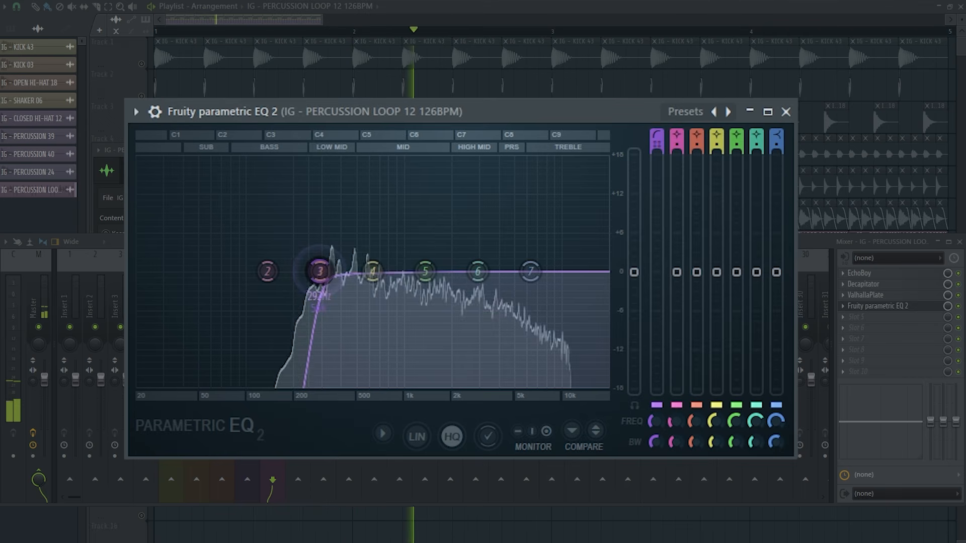
left_click_drag(530, 272, 491, 253)
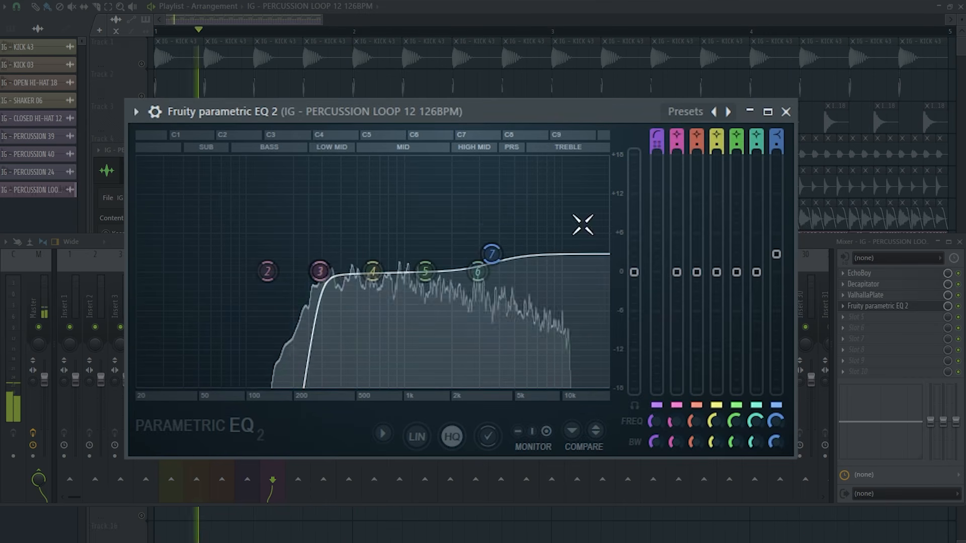
left_click(785, 111)
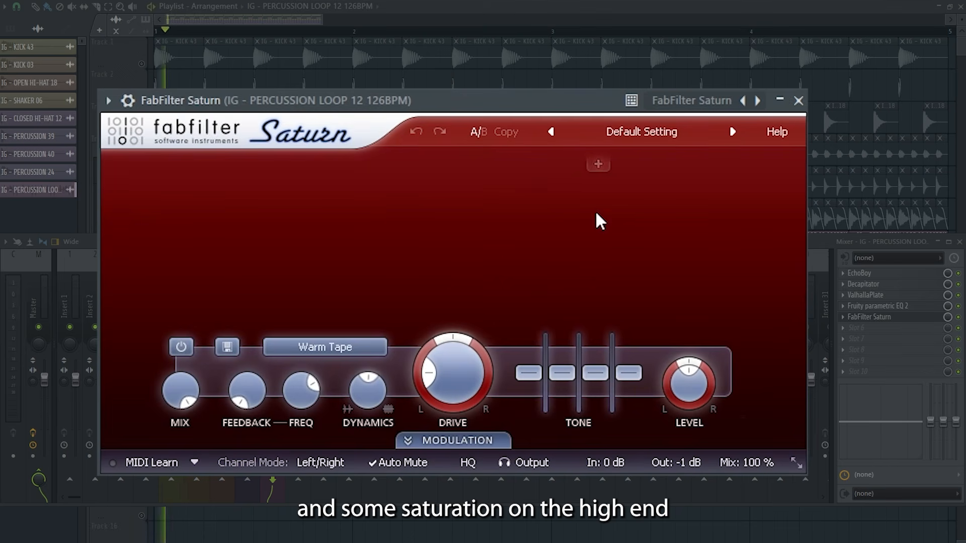
Split off a high band in the percussion loop's FabFilter Saturn and raise the Band 2 level to about +3.45 dB.
left_click(595, 185)
mouse_move(696, 232)
left_mouse_down()
mouse_move(694, 220)
mouse_move(697, 233)
left_mouse_up()
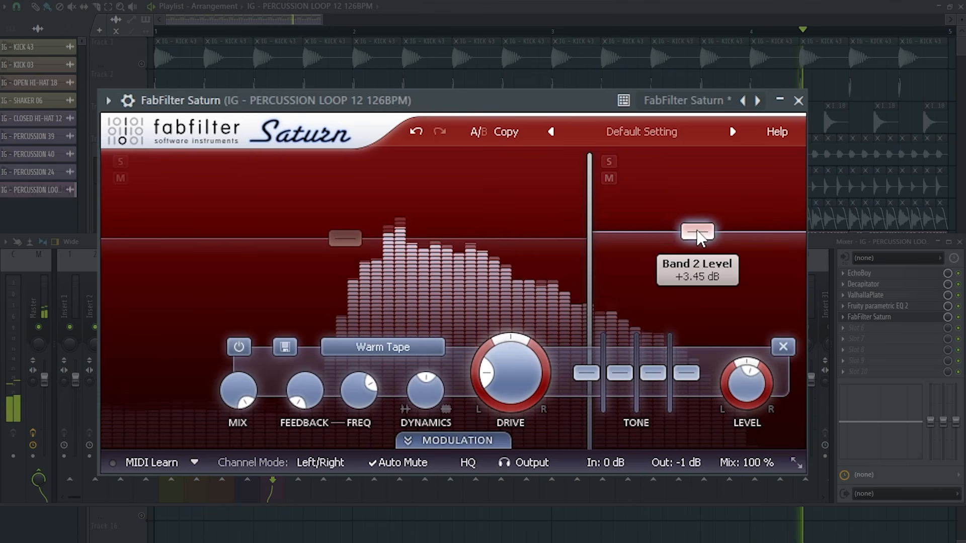
left_click(798, 100)
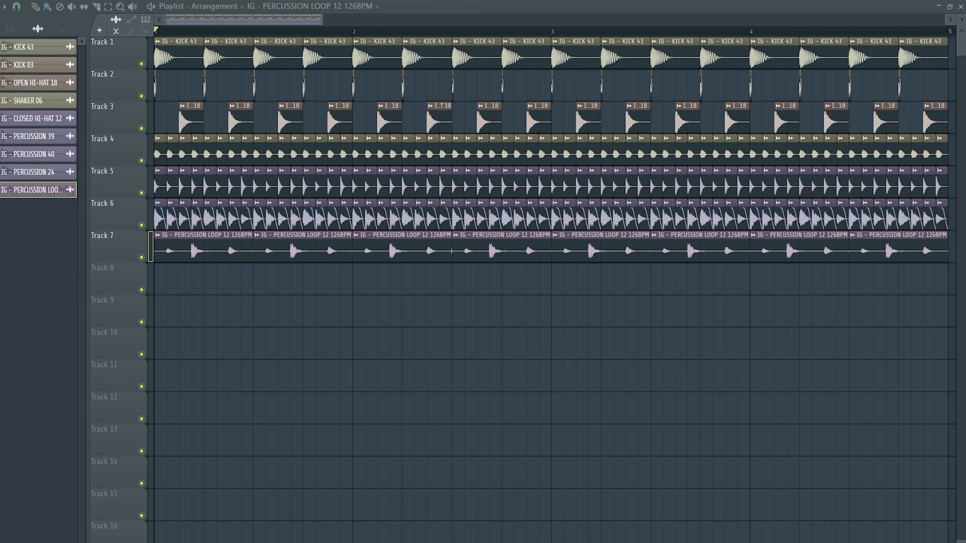
Add IG - CRASH 02 to Track 8, set its mode to Stretch, fit it to four bars, lower its volume and audition it.
left_click_drag(52, 286, 157, 279)
double_click(264, 285)
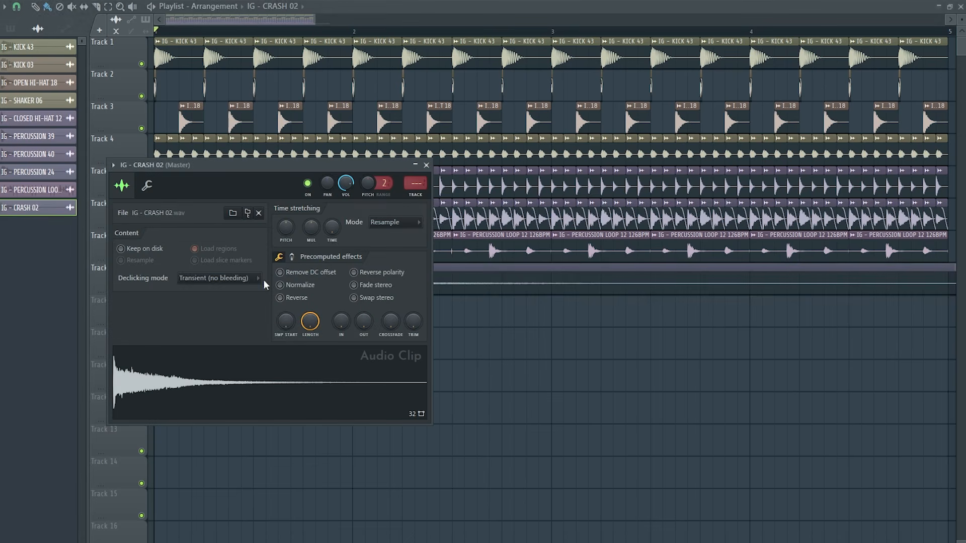
left_click(415, 225)
left_click(394, 249)
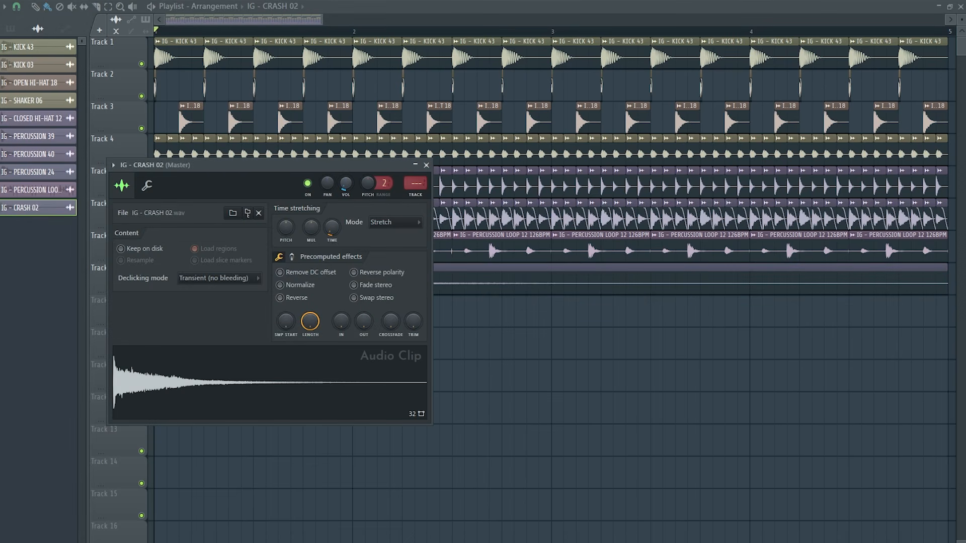
key("space")
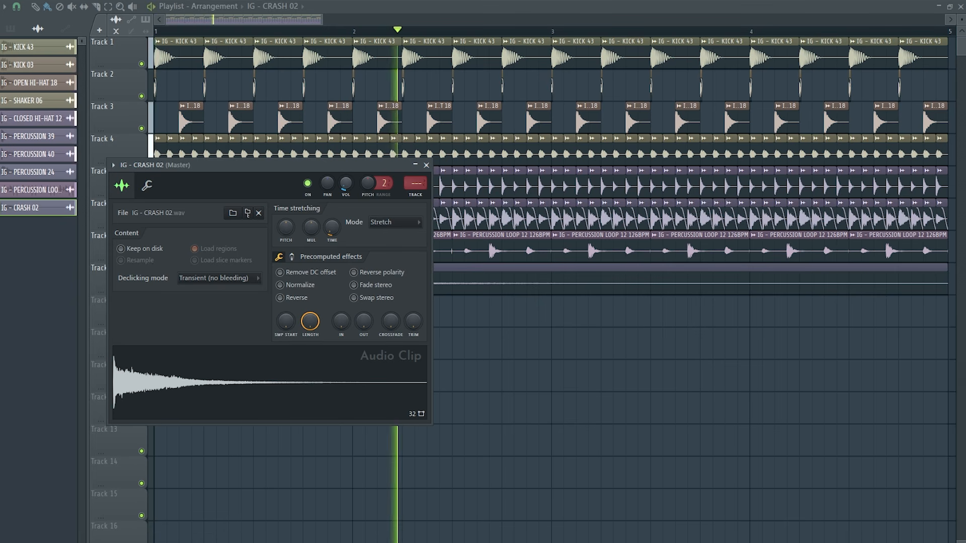
key("space")
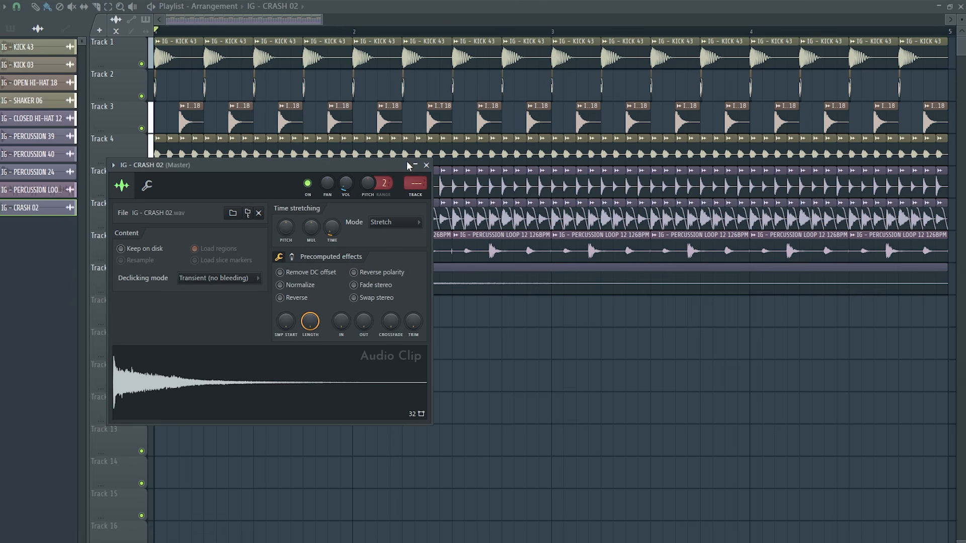
Extend the four-bar drum loop to bar 33 by duplicating its clips, repeating the crash only every eight bars.
left_click(430, 165)
left_click_drag(950, 249, 157, 44)
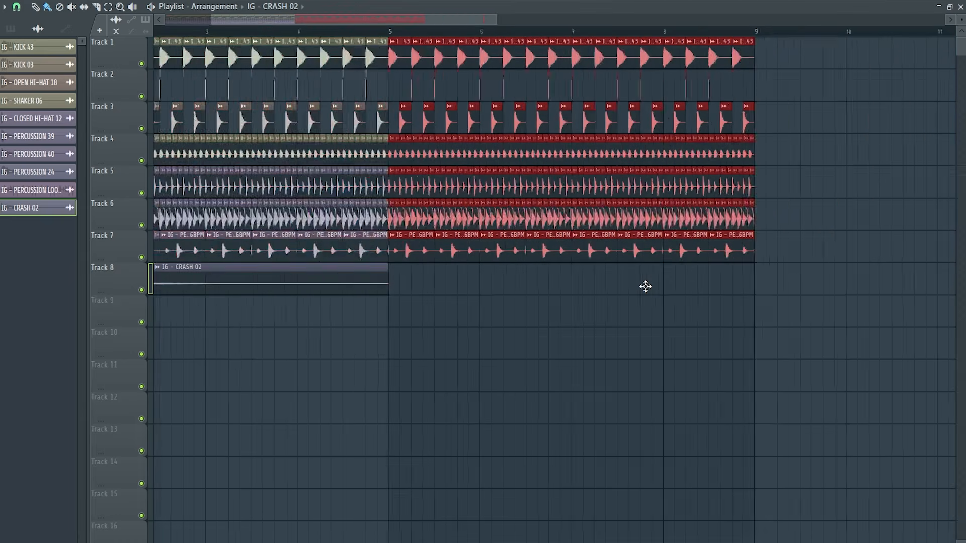
left_click_drag(829, 291, 152, 39)
scroll(553, 176, "left", 3)
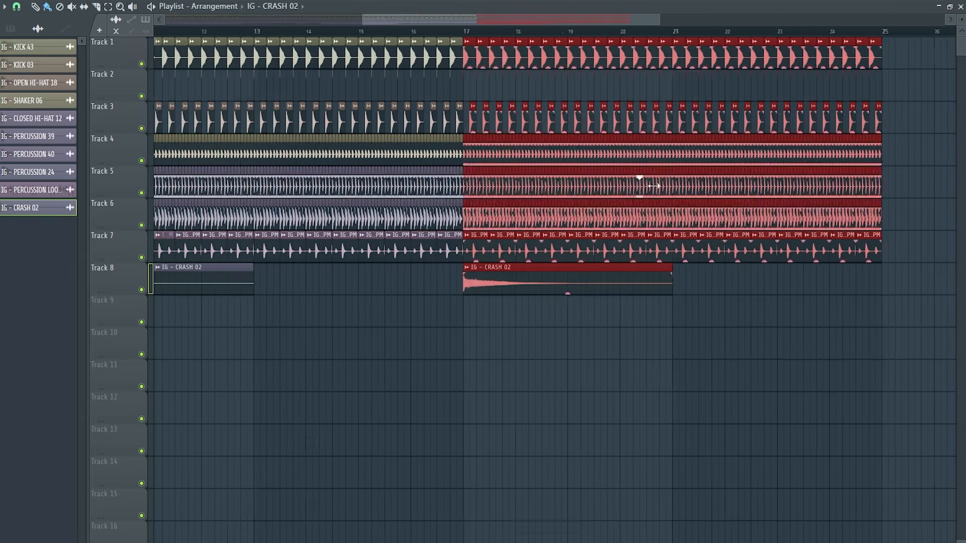
scroll(579, 56, "left", 4)
scroll(322, 91, "up", 4)
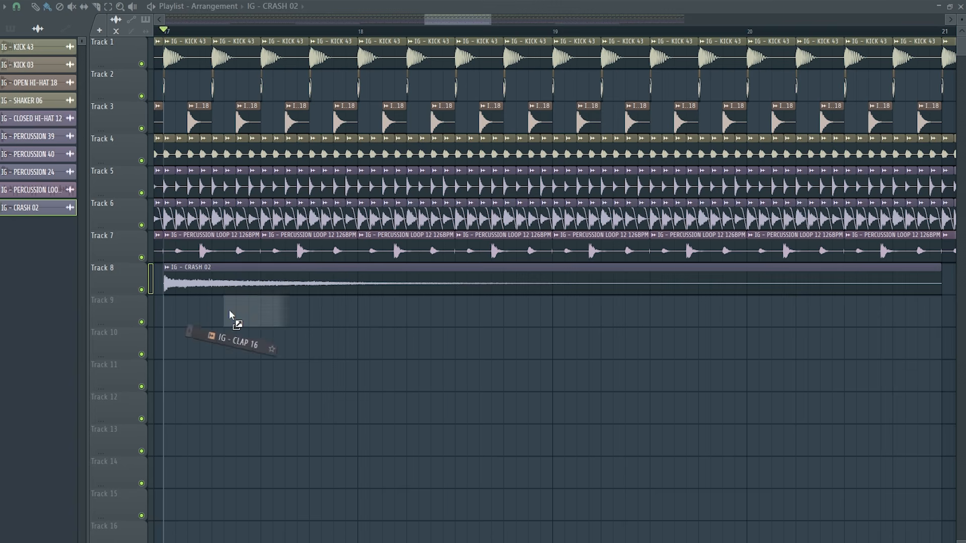
Add IG - CLAP 16 on the second beat of bar 17, lower its volume, audition it and place its track above the crash.
double_click(217, 315)
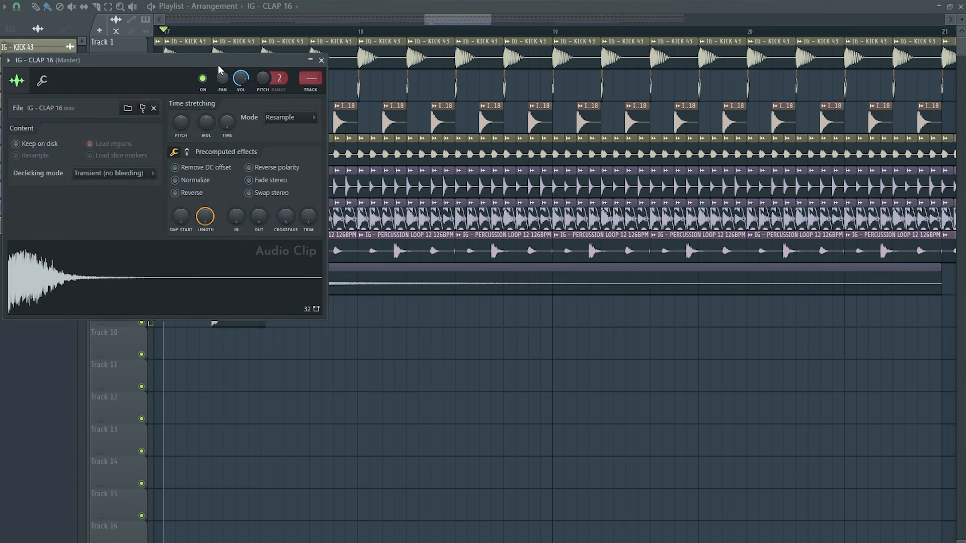
left_click_drag(218, 64, 619, 130)
key("space")
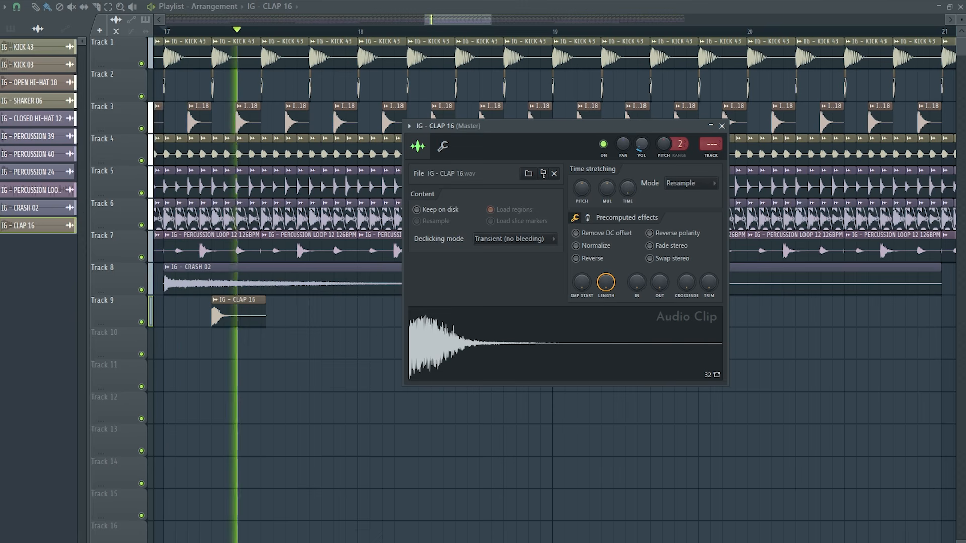
key("space")
key("space")
key("space")
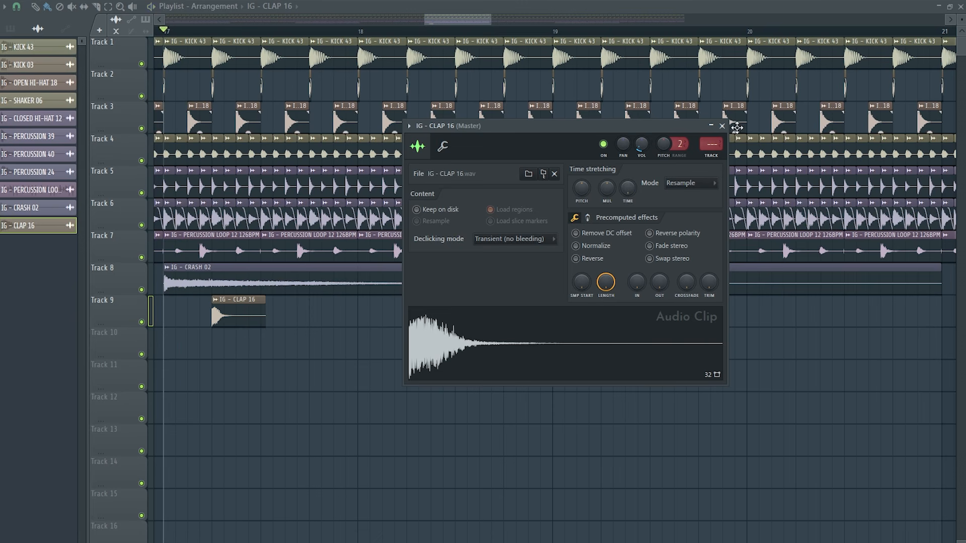
left_click(722, 126)
left_click_drag(140, 311, 137, 279)
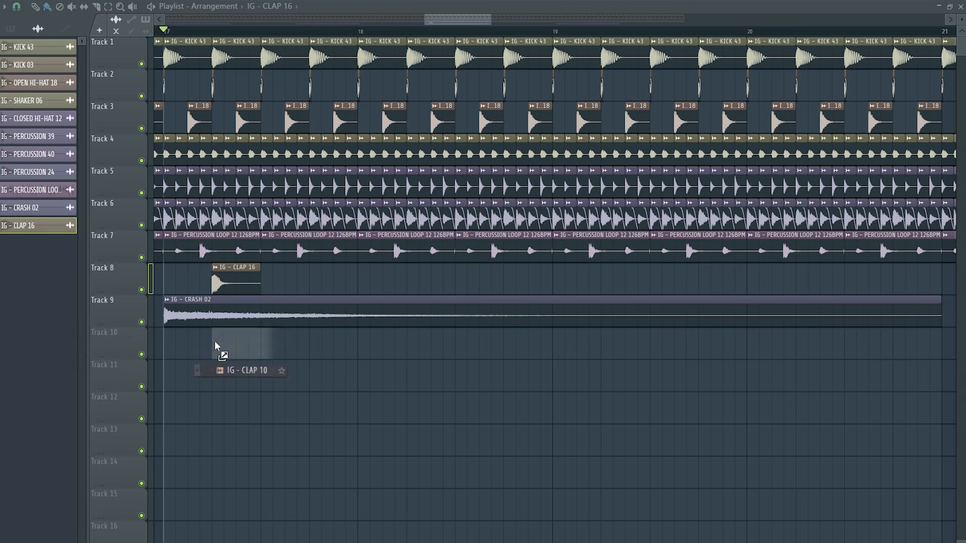
Add IG - CLAP 10 on Track 10 at the second beat of bar 17, lower its volume and audition it.
left_click_drag(215, 342, 215, 343)
double_click(240, 345)
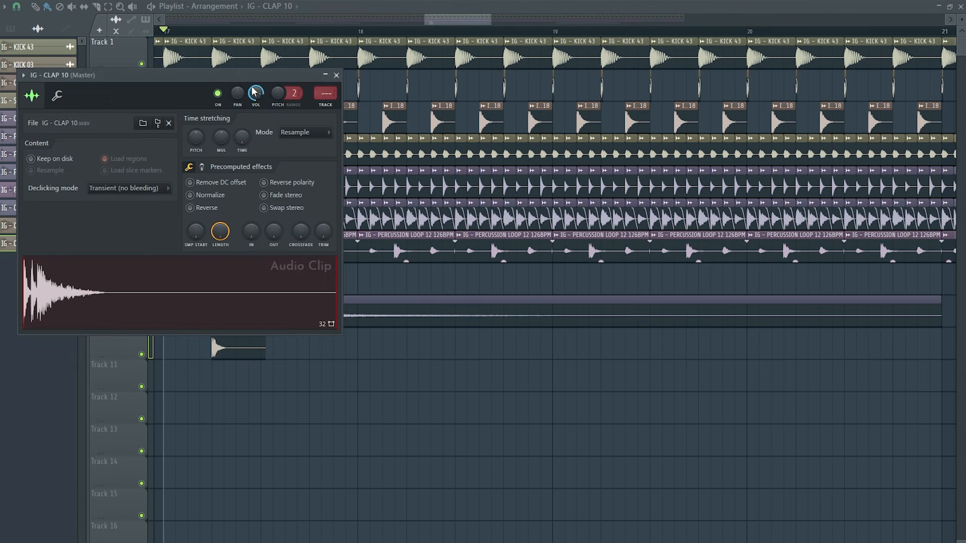
left_click_drag(254, 92, 548, 189)
key("space")
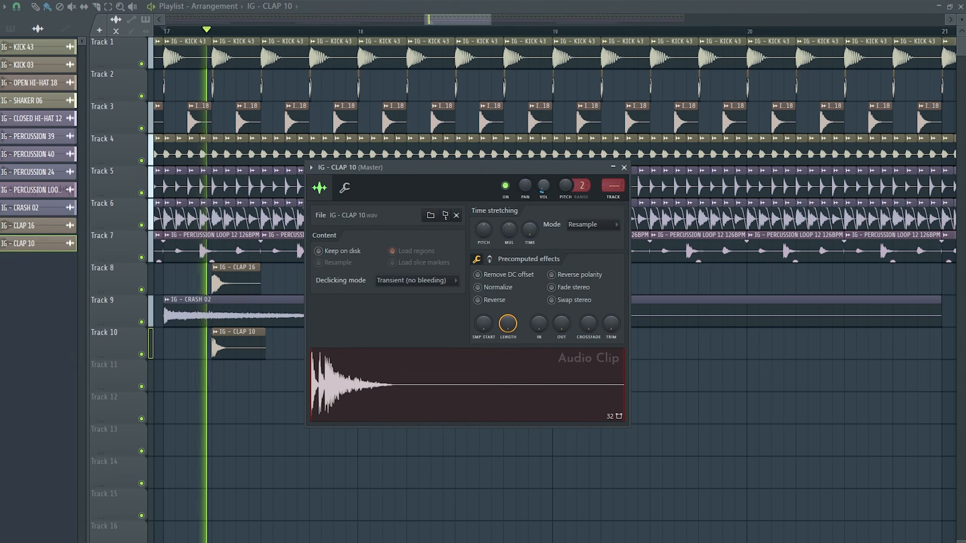
key("space")
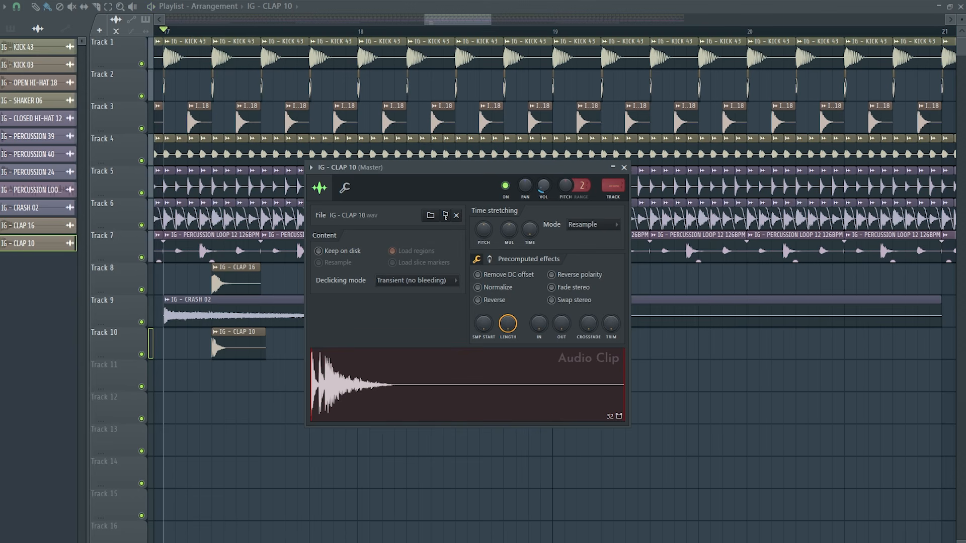
left_click(624, 168)
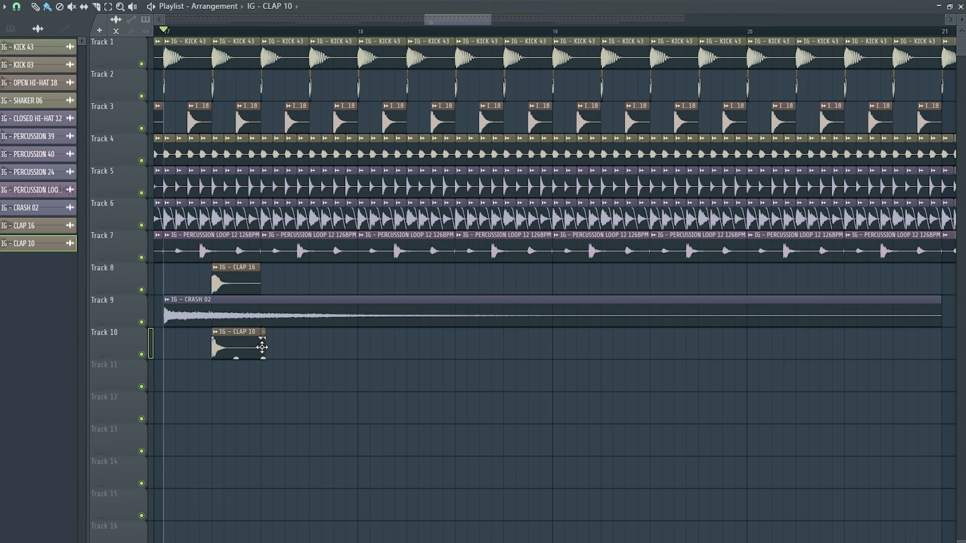
Nudge IG - CLAP 10 slightly late, trim it to end with IG - CLAP 16, and move its track above the crash.
left_click_drag(257, 331, 187, 50)
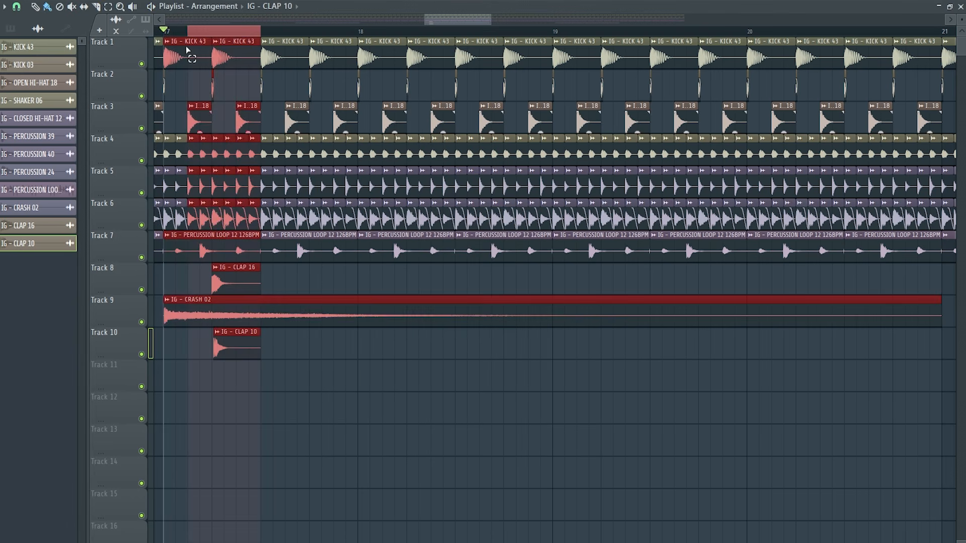
key("shift+c")
scroll(112, 314, "down", 1)
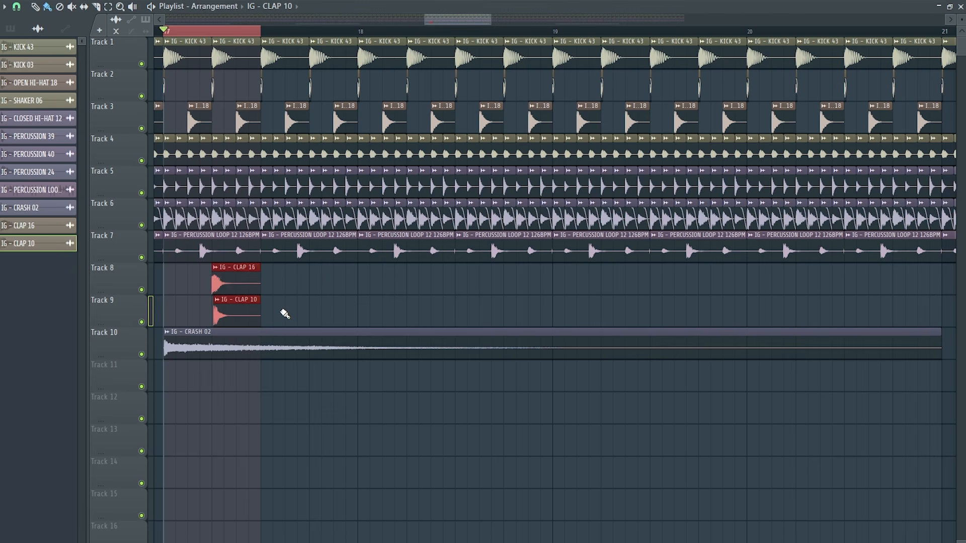
Duplicate the layered claps every two beats from bar 17 through the rest of the arrangement.
key("ctrl+b")
key("ctrl+b")
key("ctrl+b")
key("ctrl+b")
key("ctrl+b")
key("ctrl+b")
key("ctrl+b")
key("ctrl+b")
key("ctrl+b")
key("ctrl+b")
key("ctrl+b")
key("ctrl+b")
key("ctrl+b")
key("ctrl+b")
key("ctrl+b")
key("ctrl+b")
key("ctrl+b")
key("ctrl+b")
key("ctrl+b")
key("ctrl+b")
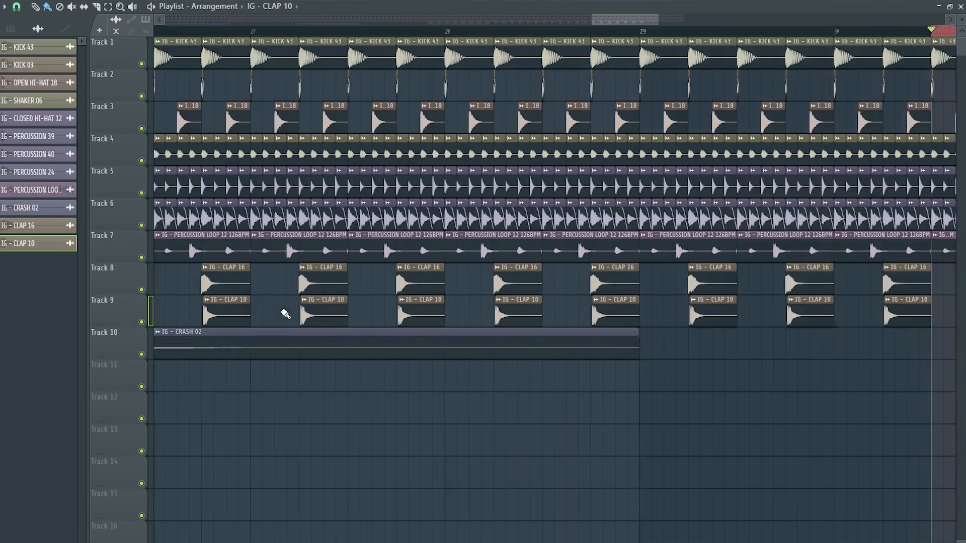
key("ctrl+b")
key("ctrl+b")
key("ctrl+b")
key("ctrl+b")
key("ctrl+b")
key("ctrl+b")
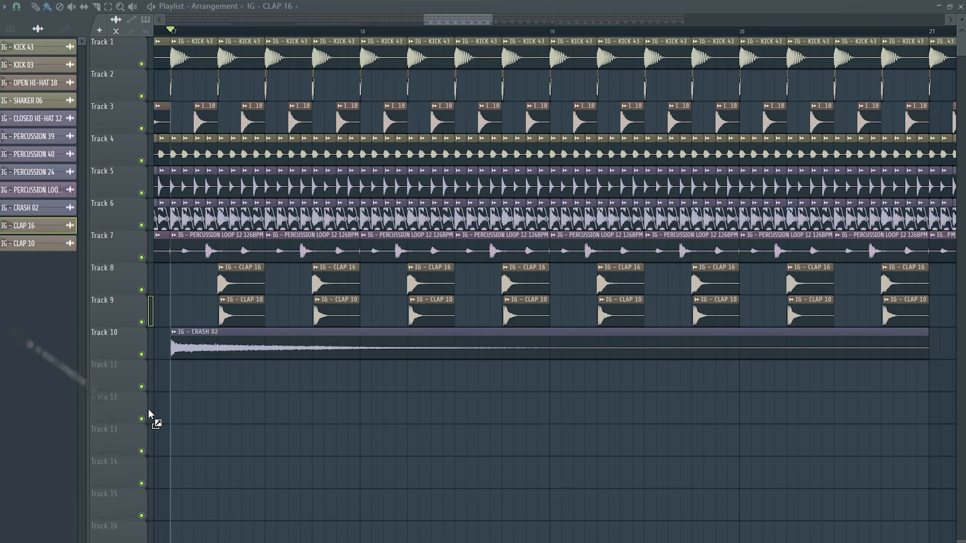
Add IG RIDES EXPANSION - 12 to Track 11 at bar 17, mute the crash track, lower the ride's volume and audition it.
left_click_drag(149, 414, 235, 381)
left_click(141, 355)
double_click(303, 379)
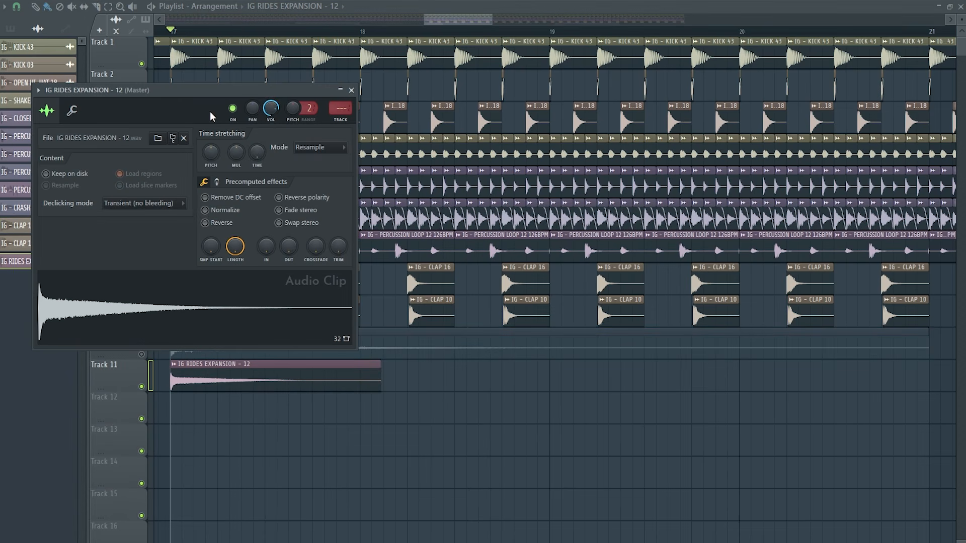
key("space")
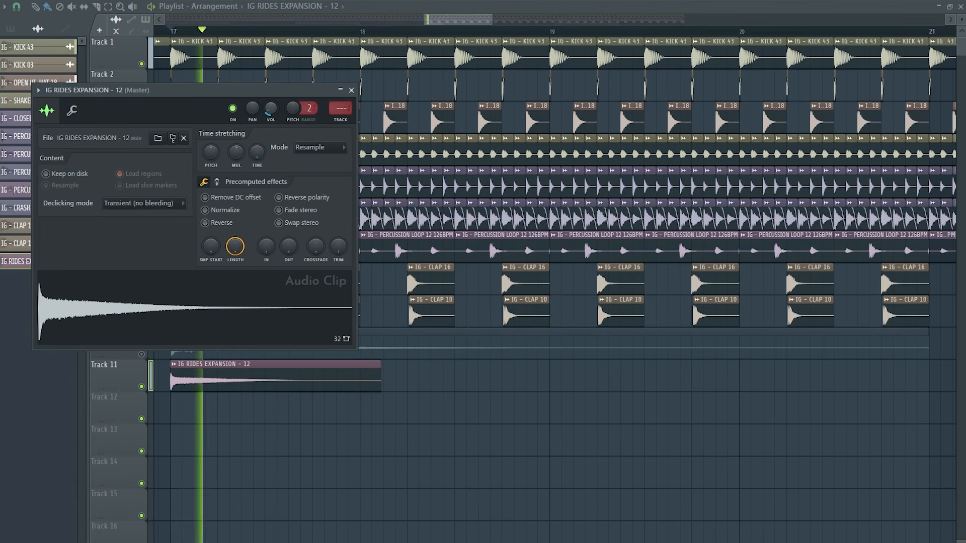
key("space")
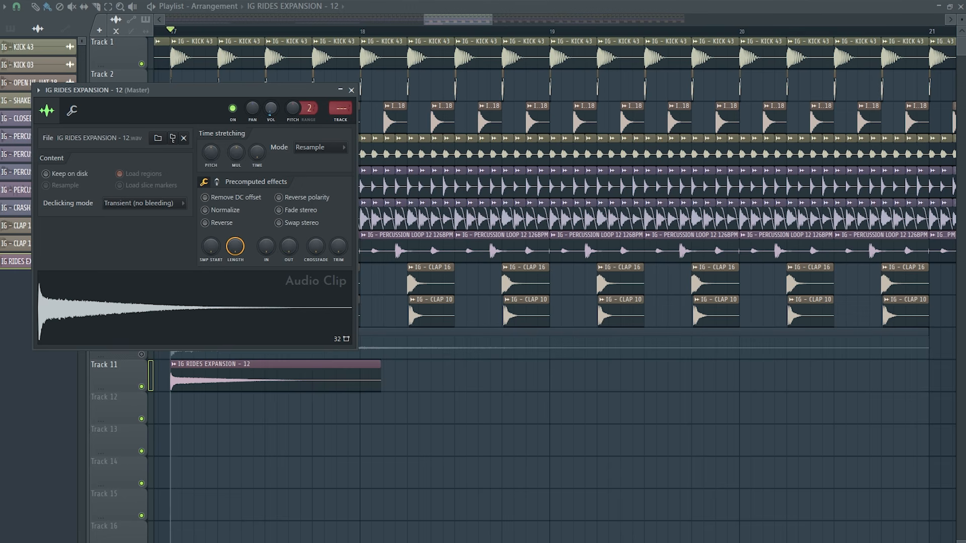
key("space")
Cut the ride into a pair of half-beat clips at bar 17 and set the first clip's level to -5.3 dB.
key("Escape")
key("c")
key("b")
right_click(213, 379)
mouse_move(199, 404)
left_mouse_down()
mouse_move(199, 363)
mouse_move(181, 390)
left_mouse_up()
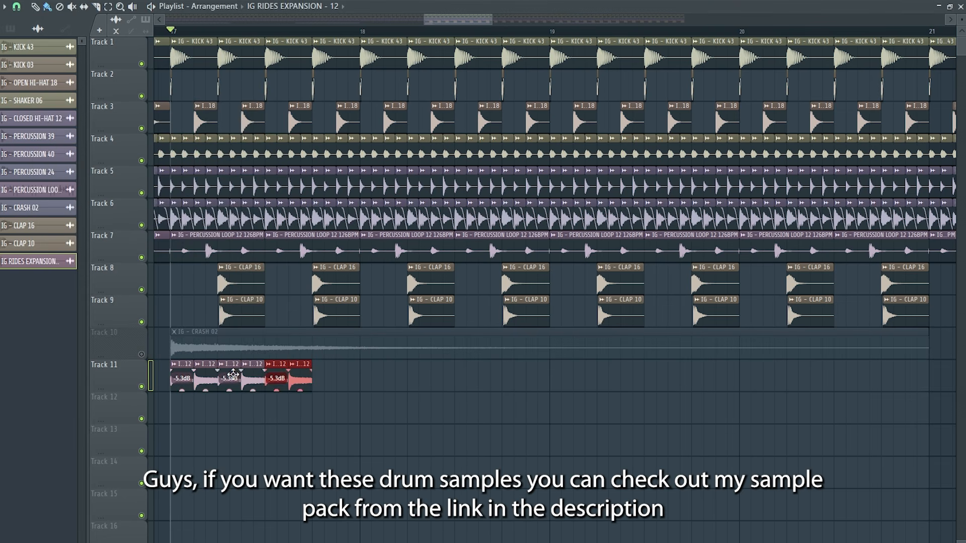
Repeat the half-beat ride pair on each beat across the four bars starting at bar 17.
key("ctrl+b")
key("ctrl+b")
key("ctrl+b")
key("ctrl+b")
key("ctrl+b")
key("ctrl+b")
key("ctrl+b")
key("ctrl+b")
key("ctrl+b")
key("ctrl+b")
key("ctrl+b")
key("ctrl+b")
key("ctrl+b")
Duplicate the four-bar ride section to the end of the arrangement and remove the excess copy.
scroll(116, 375, "up", 1)
left_click_drag(937, 352, 179, 348)
key("ctrl+b")
key("ctrl+b")
key("ctrl+b")
key("ctrl+b")
key("ctrl+z")
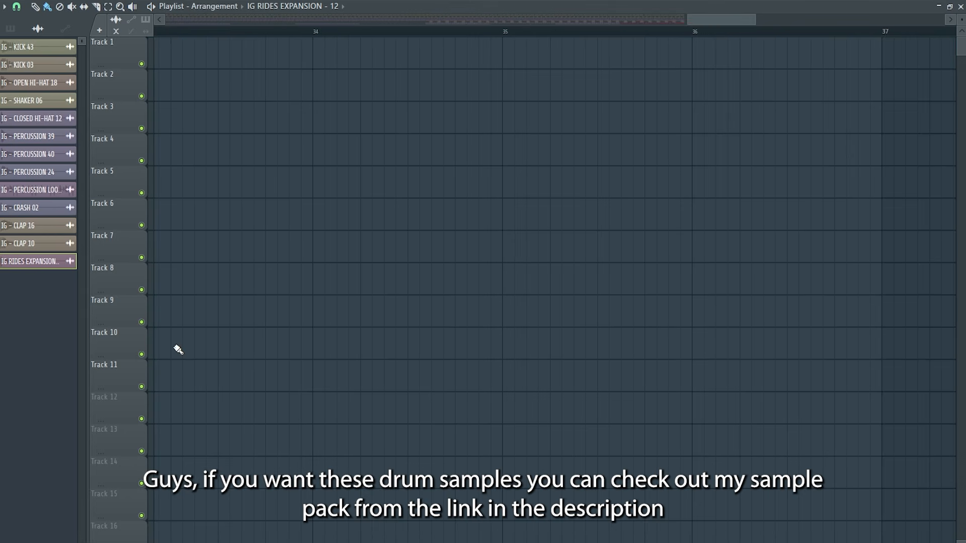
scroll(178, 350, "down", 8)
key("ctrl+d")
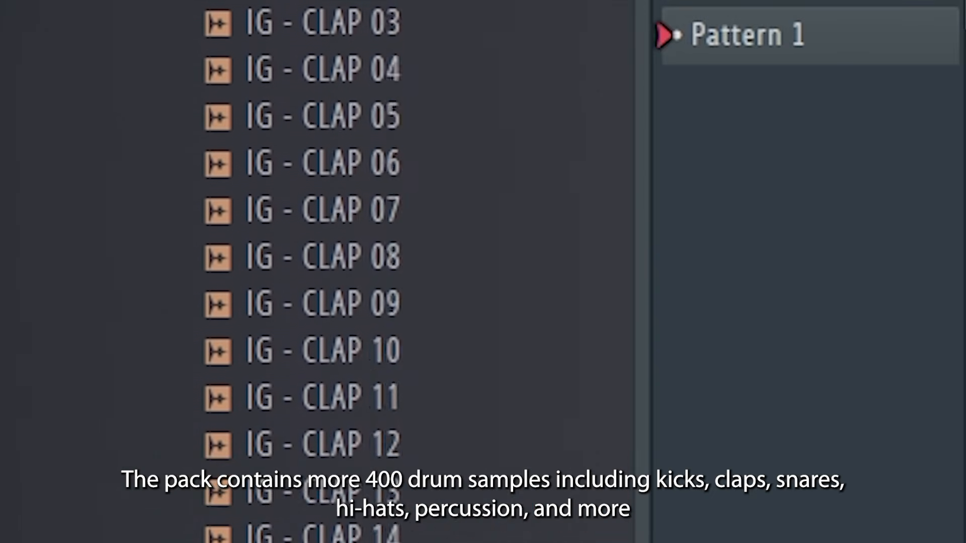
Look through the Infinity Groove drum sample folders, then examine the pack's contents on its product page in the web browser.
scroll(324, 272, "down", 20)
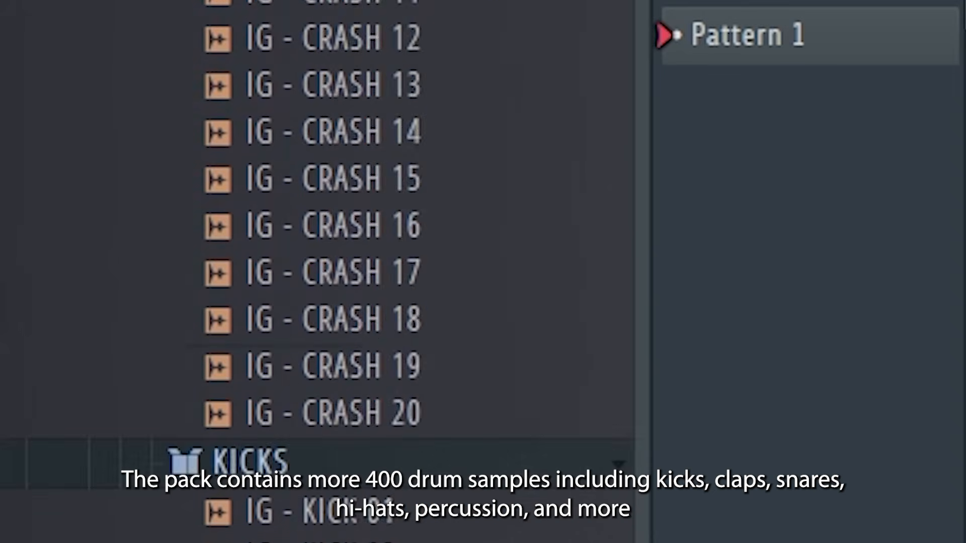
scroll(323, 271, "down", 20)
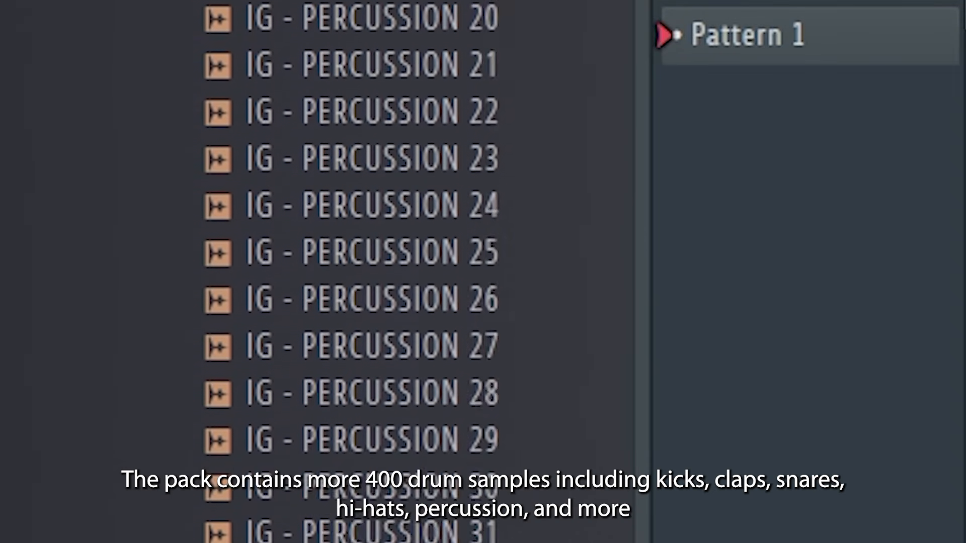
scroll(323, 271, "down", 20)
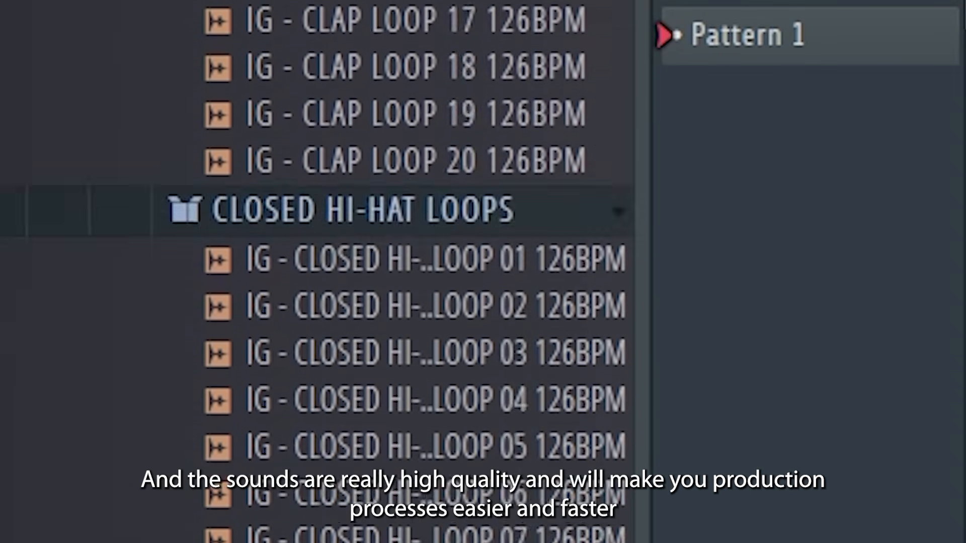
scroll(324, 272, "down", 20)
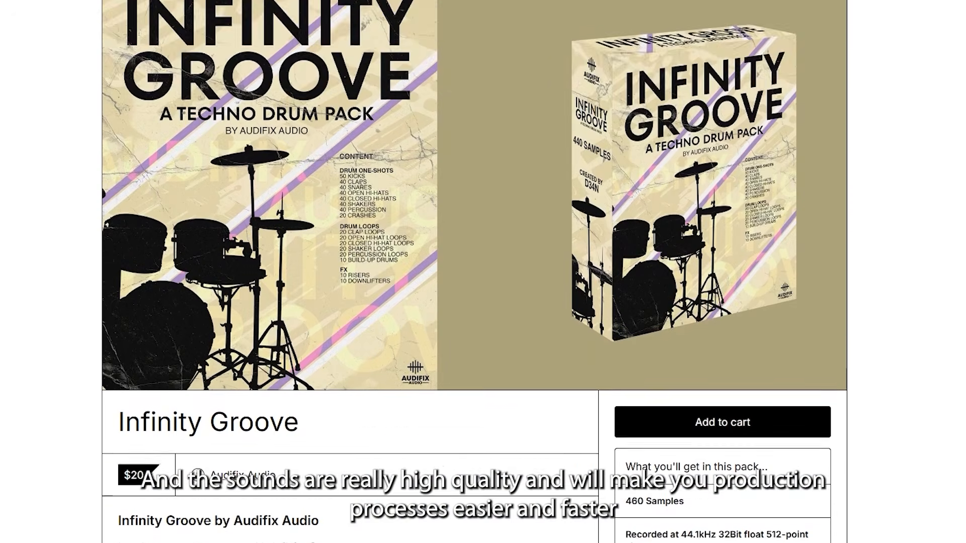
scroll(474, 271, "down", 9)
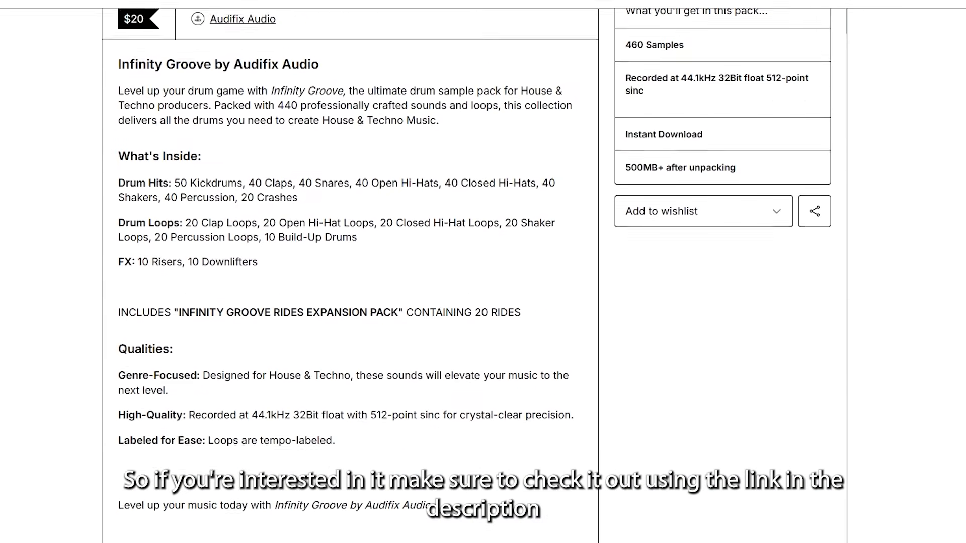
scroll(473, 272, "down", 8)
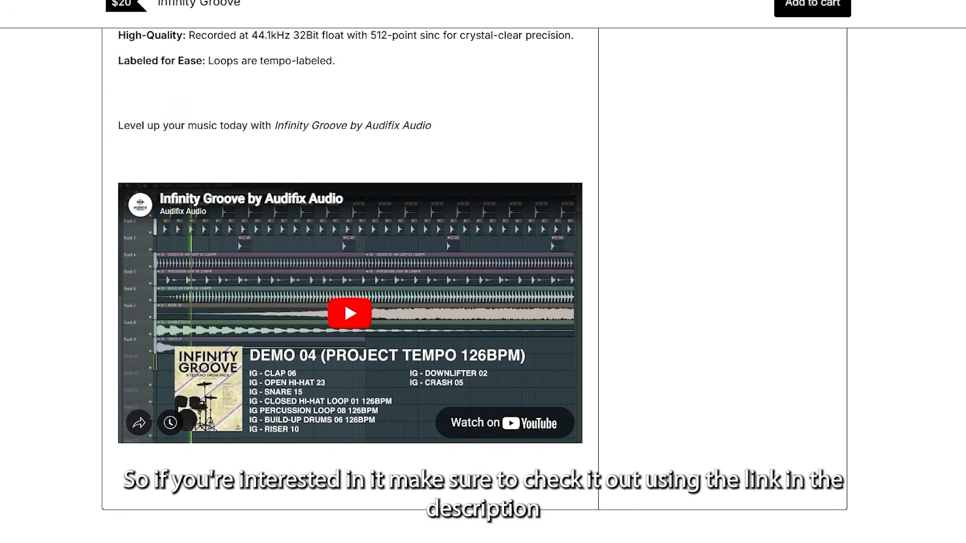
scroll(474, 272, "up", 2)
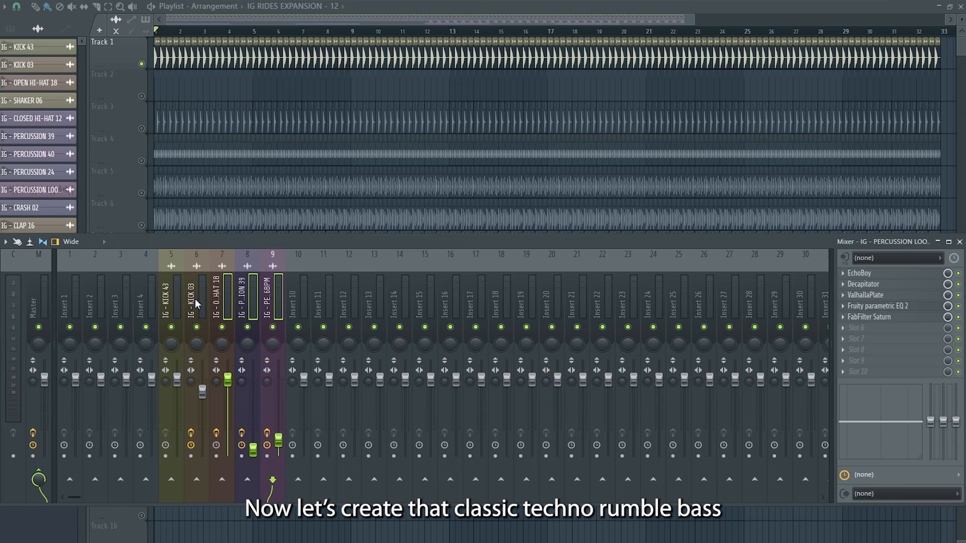
Free up mixer track 6 beside the IG - KICK 43 track, name it Rumble and colour it blue.
left_click(195, 304, "ctrl+shift")
key("alt+Right")
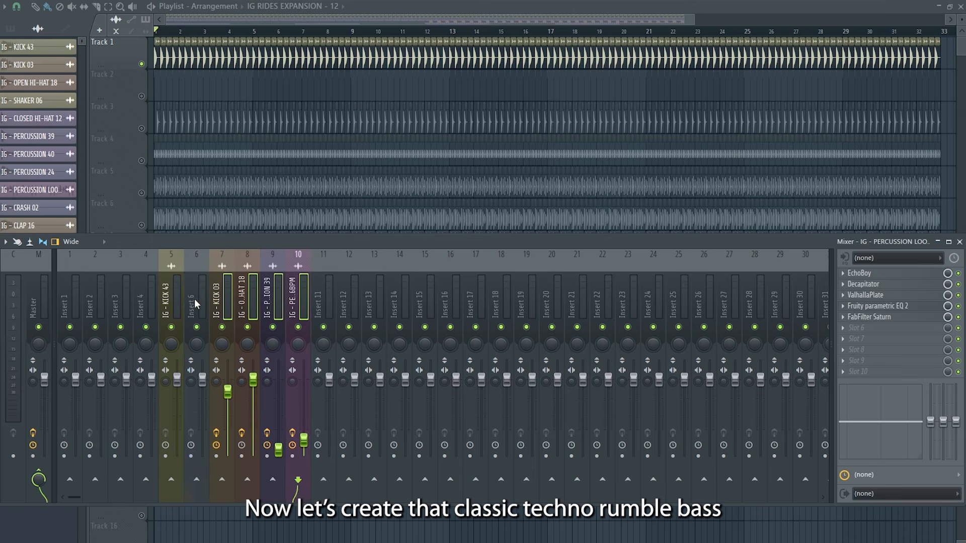
double_click(193, 301)
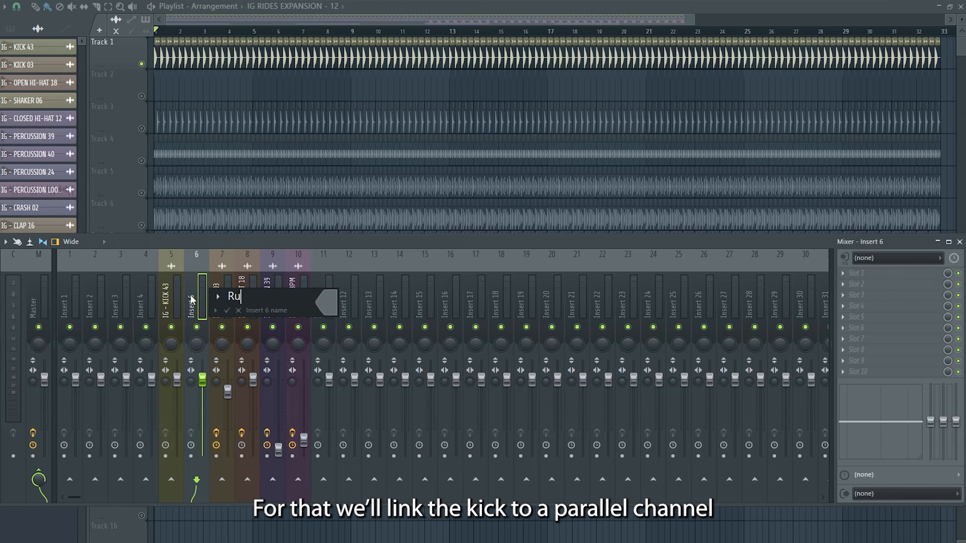
left_click(333, 299)
left_click(423, 402)
left_click(513, 532)
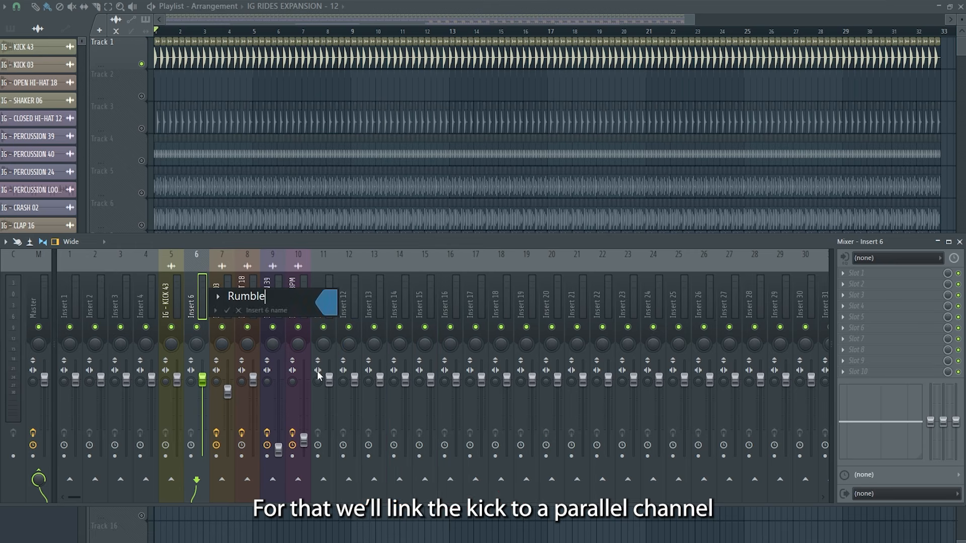
left_click(227, 310)
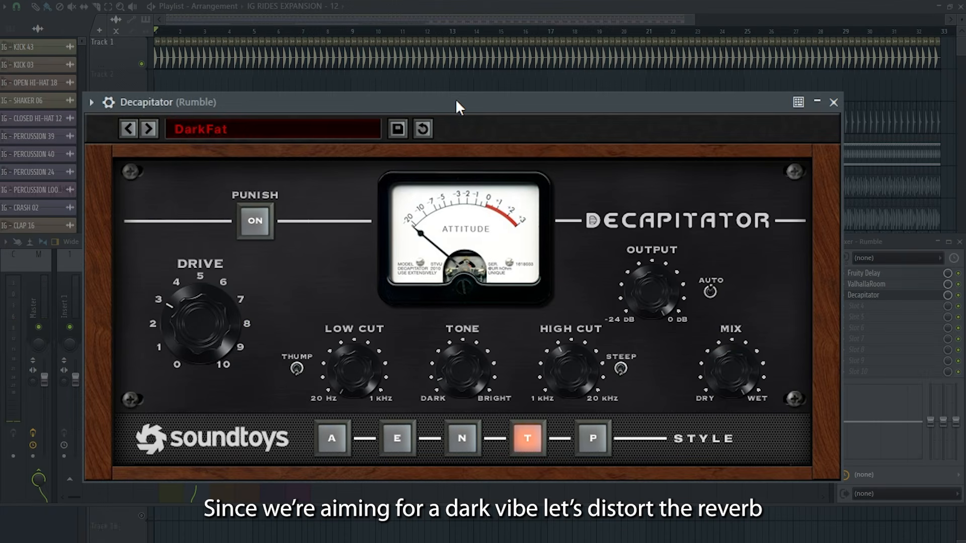
Cut the Rumble track's highs in Fruity parametric EQ 2 with the 20Hz + 18kHz cut preset, lowering the high cut to just above 100 Hz.
key("space")
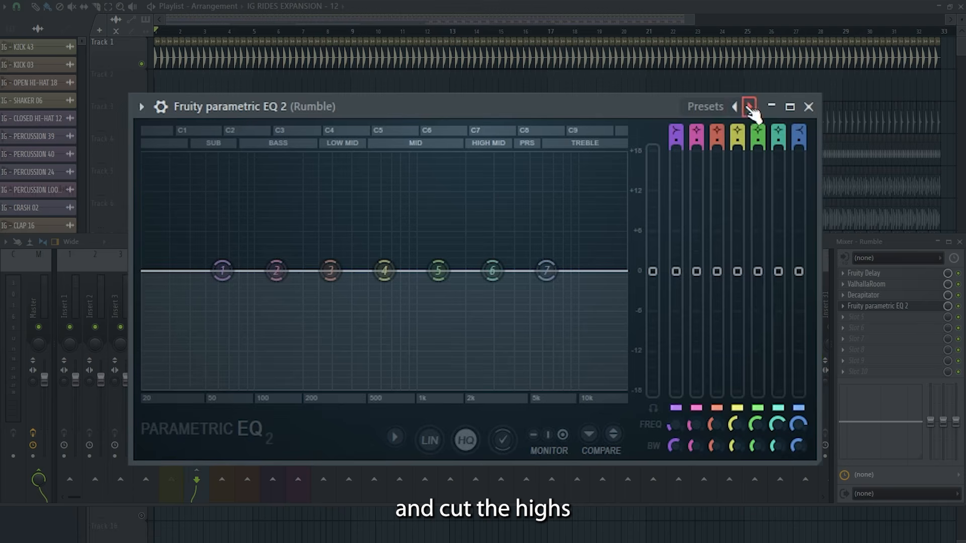
left_click(749, 106)
left_click_drag(642, 273, 267, 271)
key("space")
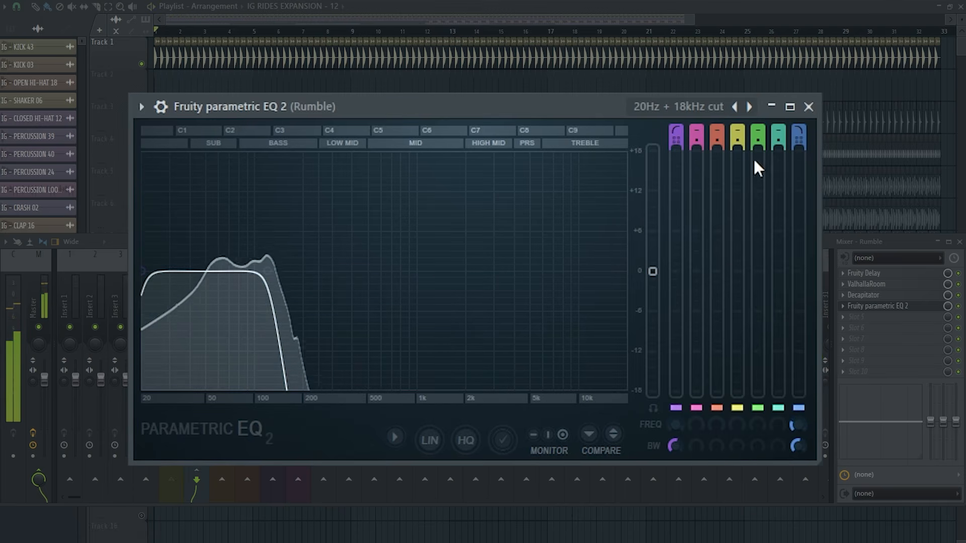
left_click(809, 107)
Set mixer track 25 apart with a separator, name it Sidechain and colour it pinkish red.
right_click(683, 304)
left_click(719, 451)
double_click(688, 301)
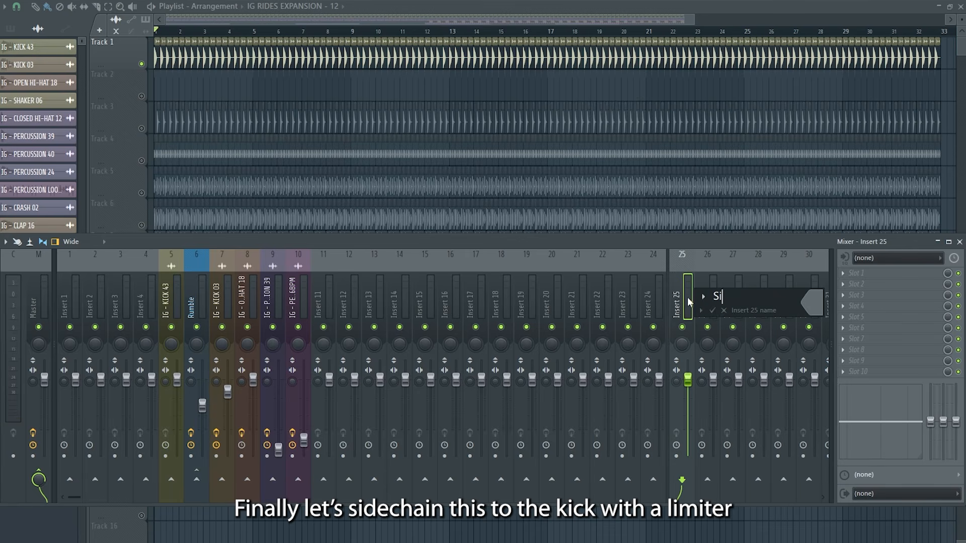
type("Sidechain")
left_click(811, 301)
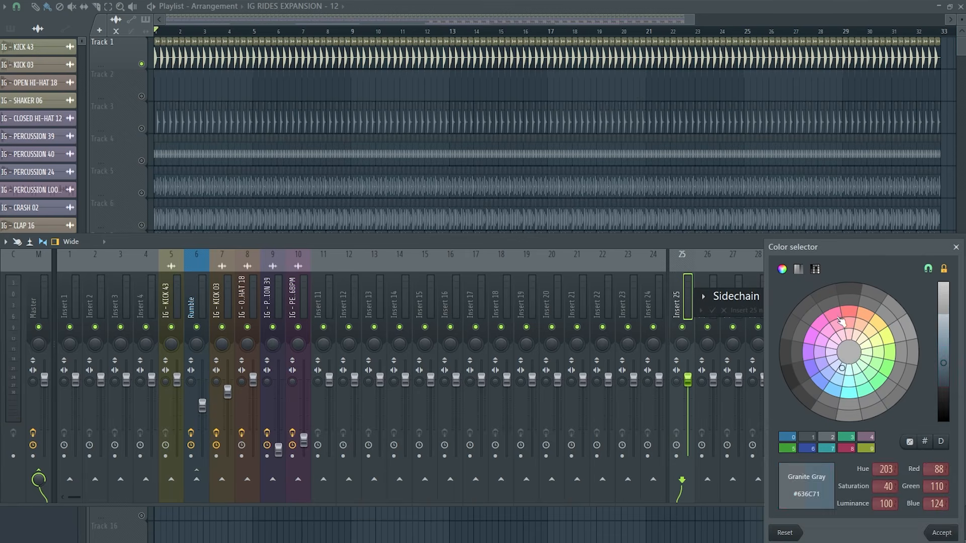
left_click(840, 319)
left_click(940, 533)
left_click(711, 310)
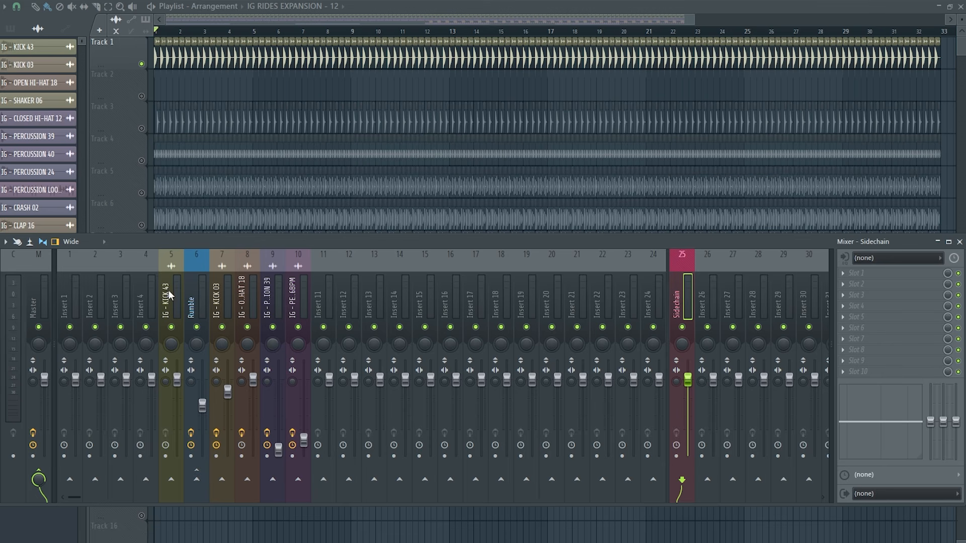
Sidechain the IG - KICK 43 track to the Sidechain track, route Rumble only through it, and close its Fruity Limiter after auditioning.
right_click(678, 483)
left_click(721, 513)
left_click(200, 310)
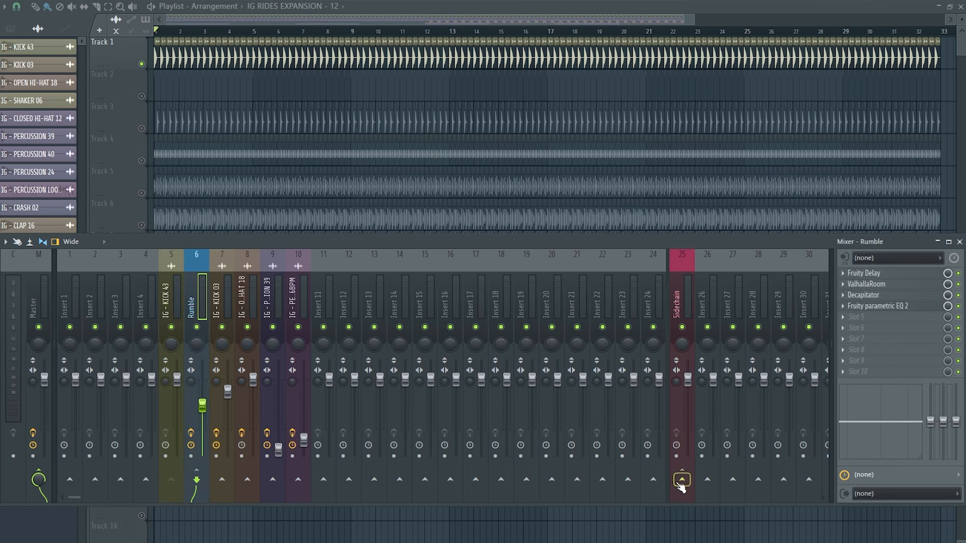
right_click(681, 483)
left_click(718, 499)
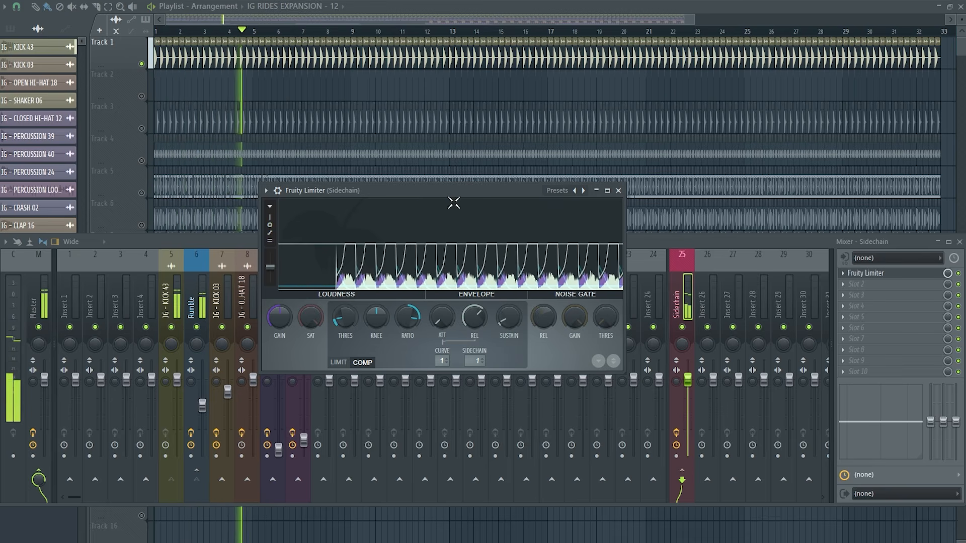
key("space")
left_click(618, 190)
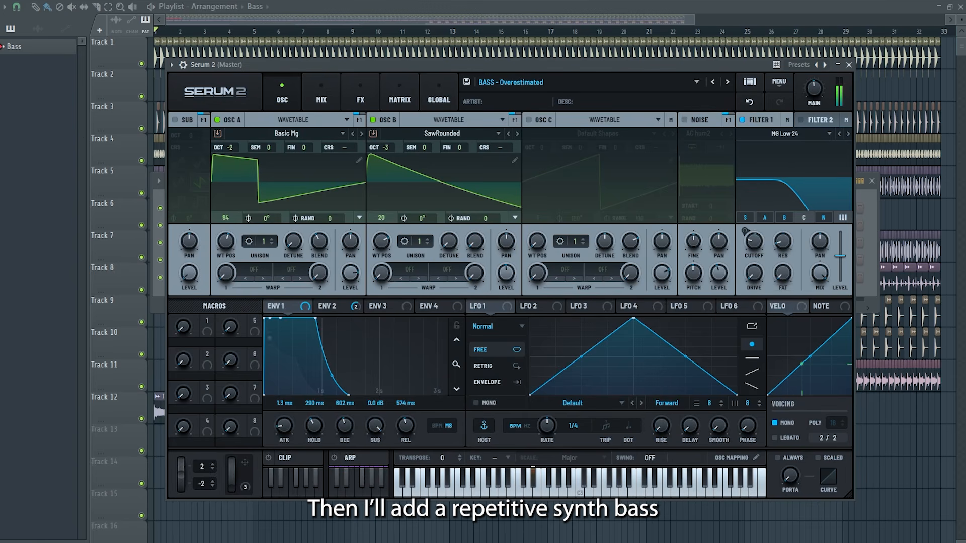
Enter three back-to-back D#4 notes for Serum 2 from bar 1, lasting three, three and two steps.
left_click(53, 266)
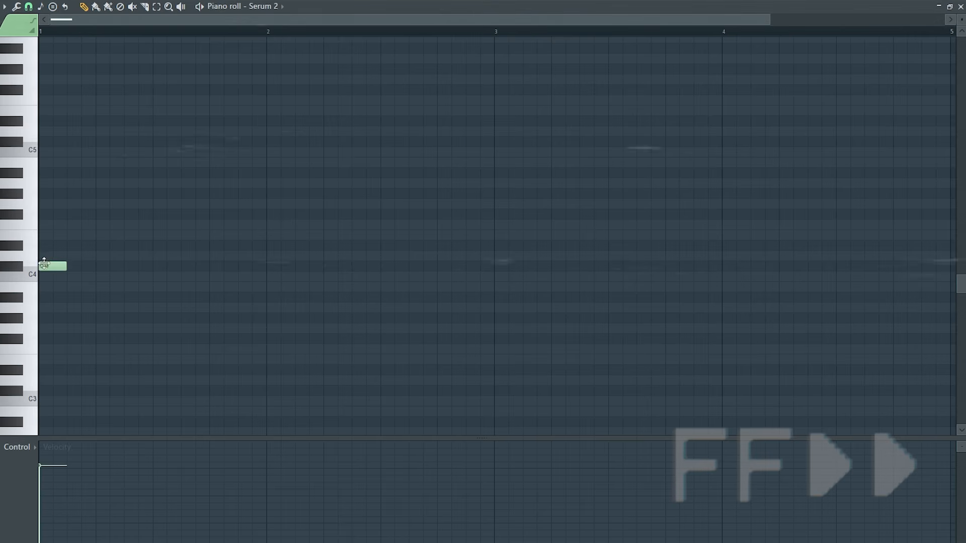
left_click_drag(65, 245, 82, 245)
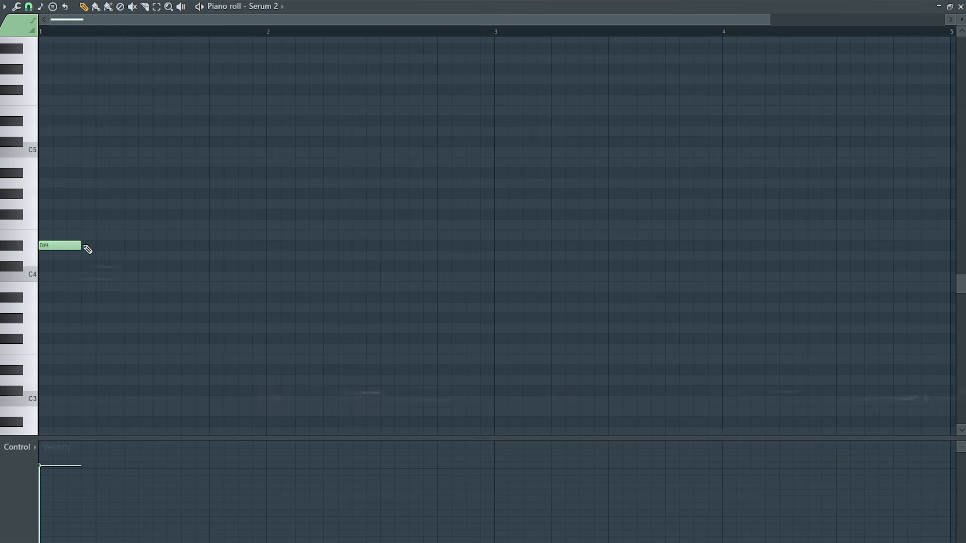
left_click(90, 246)
left_click(134, 245)
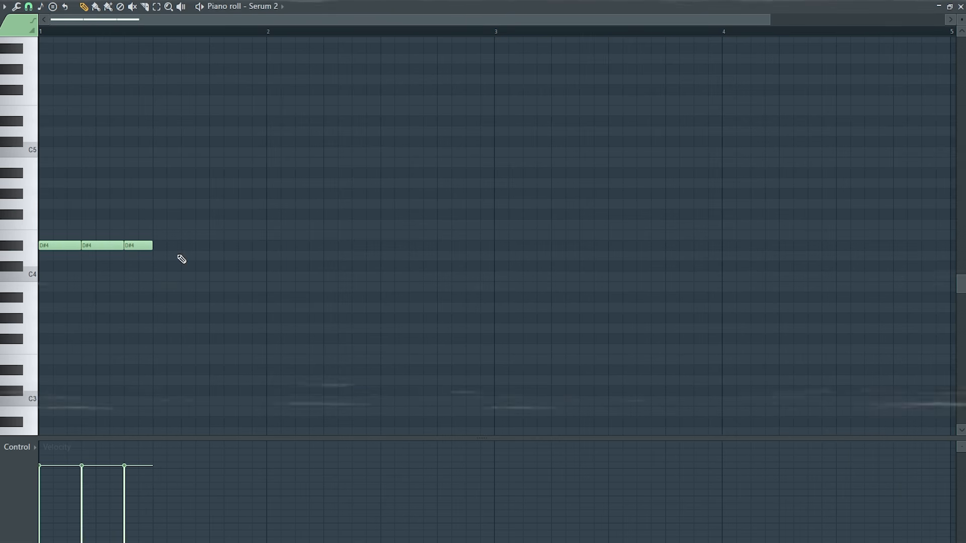
Repeat the three-note D#4 bass figure until it fills four bars and play the pattern back.
left_click_drag(179, 259, 45, 224)
key("ctrl+b")
key("ctrl+b")
key("ctrl+b")
key("ctrl+b")
key("ctrl+b")
key("ctrl+b")
key("ctrl+b")
key("ctrl+d")
key("space")
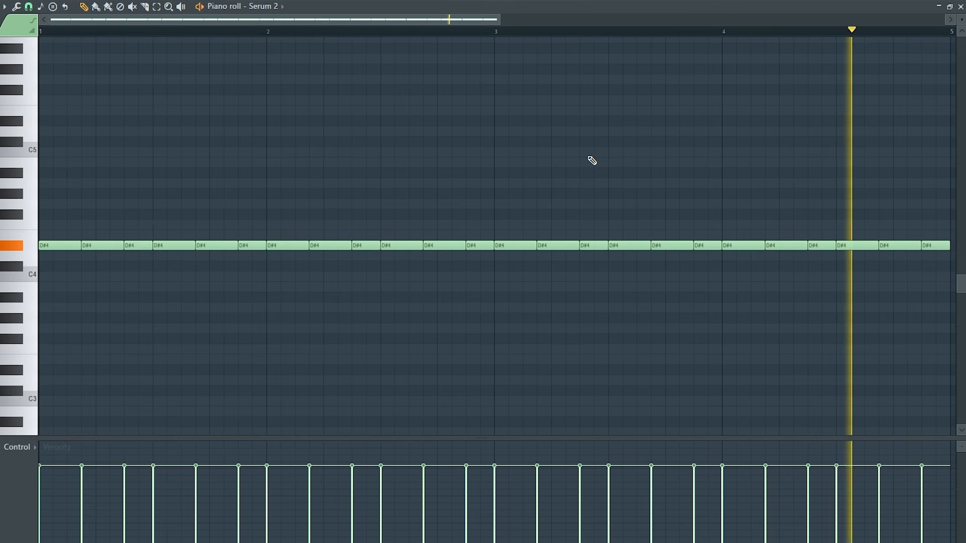
key("space")
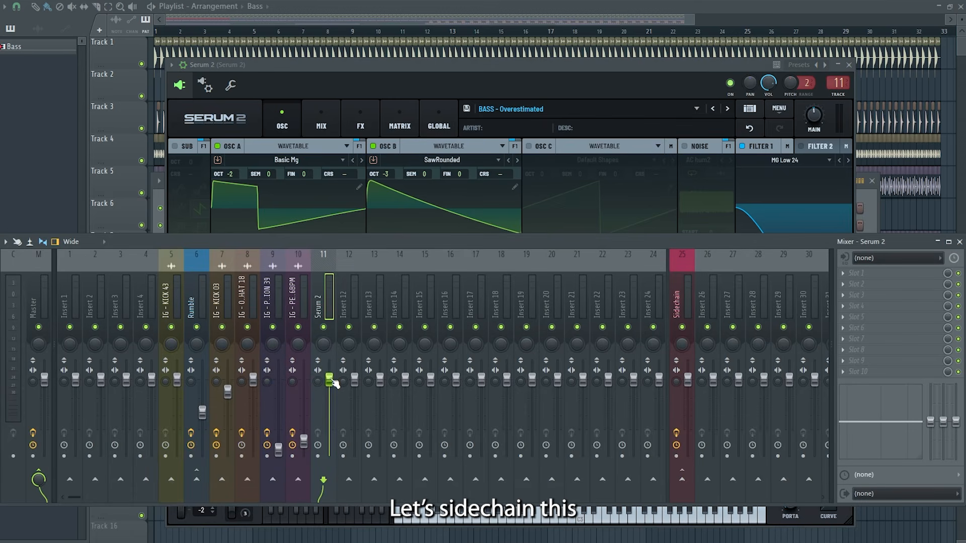
Route Serum 2 through the Sidechain track and cut its lows to about 150 Hz using the 20Hz + 18kHz cut preset in Fruity parametric EQ 2.
right_click(682, 479)
left_click(714, 495)
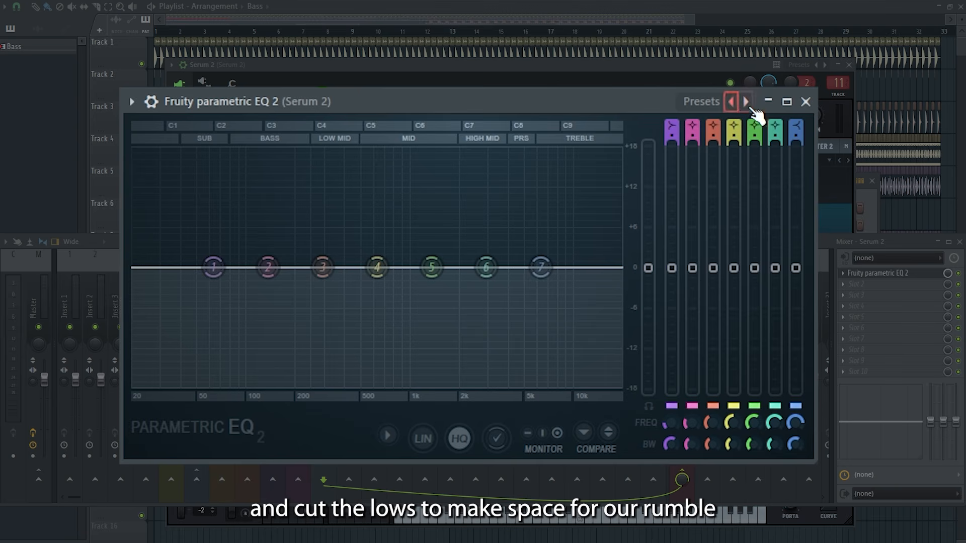
left_click(746, 101)
left_click(747, 103)
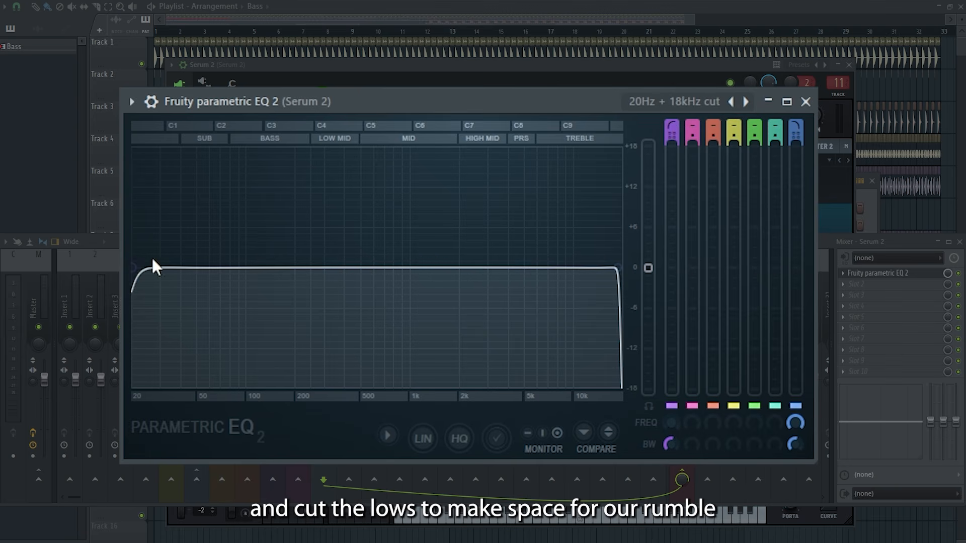
left_click_drag(135, 266, 273, 267)
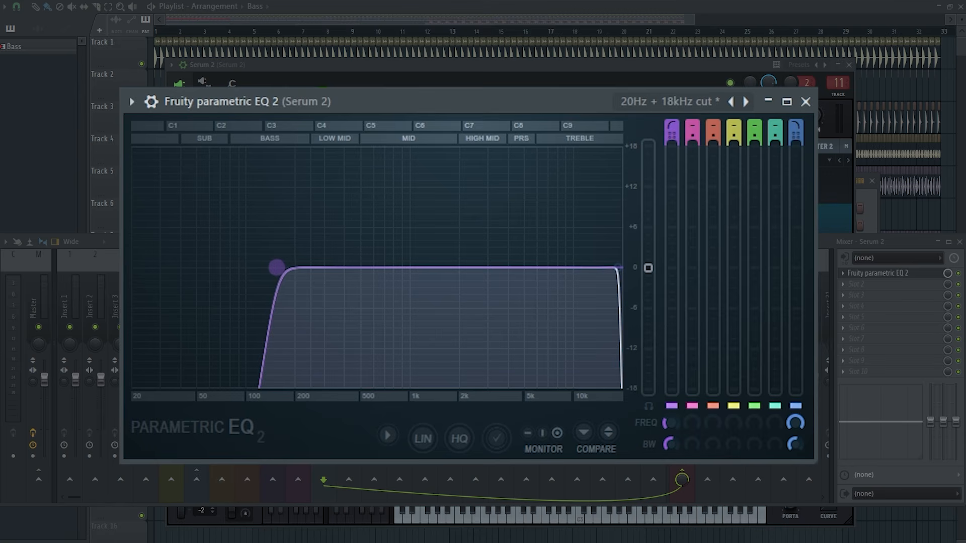
key("space")
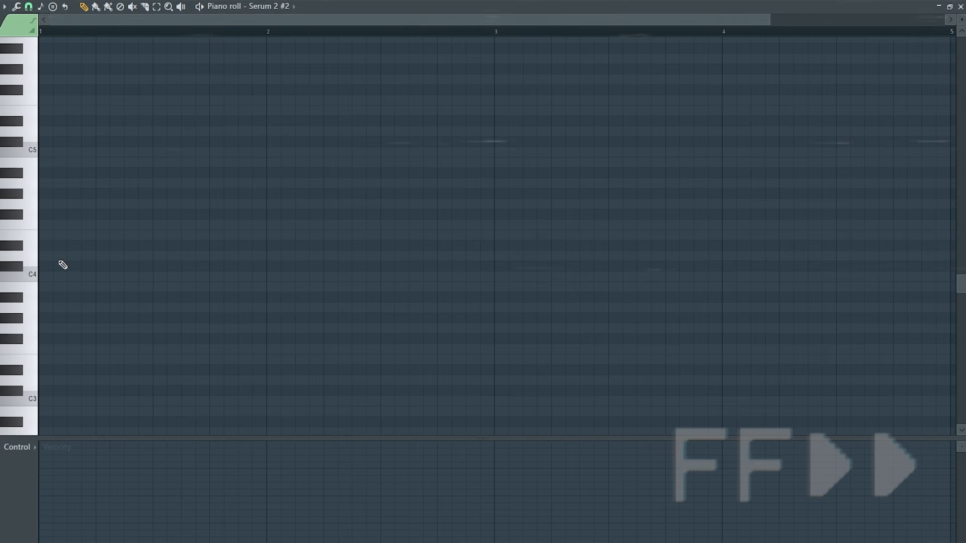
Enter one D#4 note held for four bars in Serum 2 #2 for the Reese bass and play it back.
left_click(45, 245)
left_click_drag(65, 247, 950, 256)
key("space")
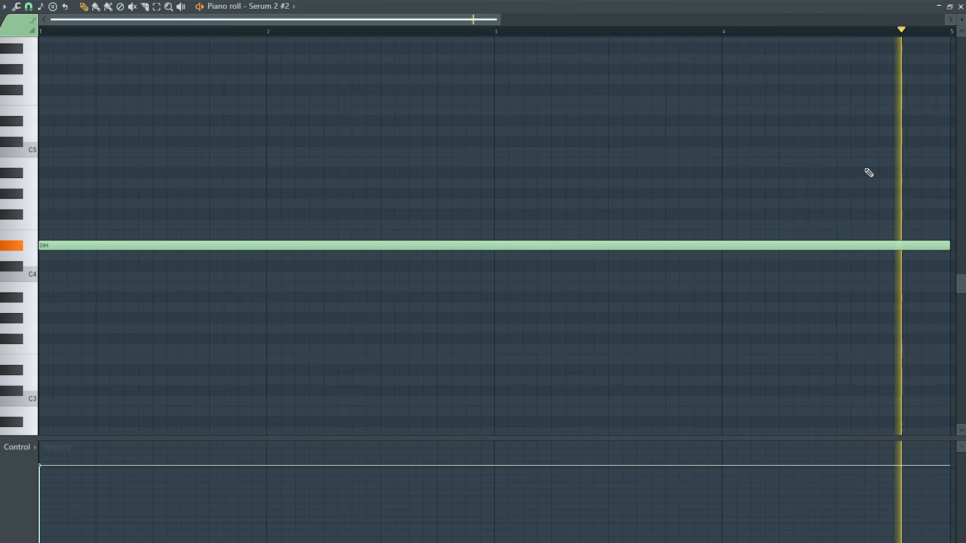
key("space")
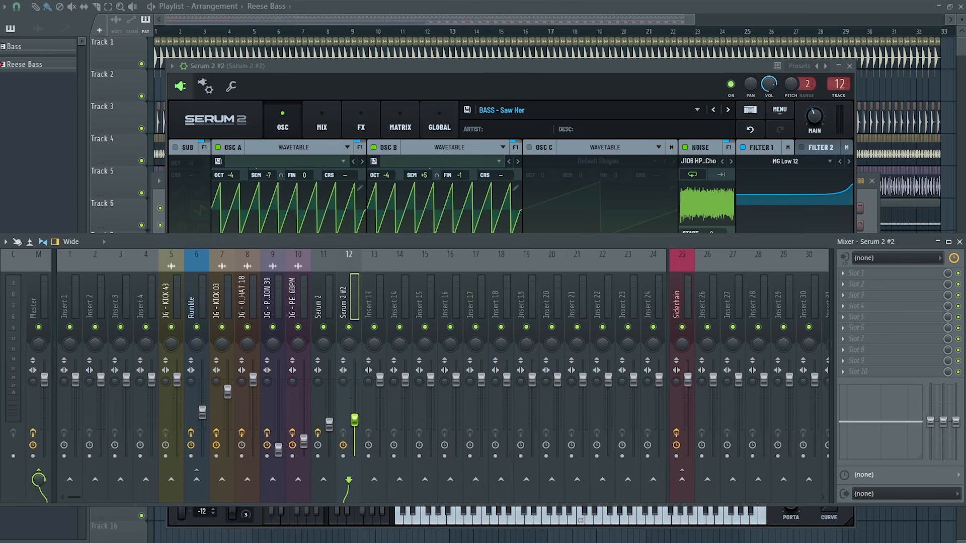
Route Serum 2 #2 through the Sidechain track and cut its lows in Fruity parametric EQ 2, raising the low cut to between 200 and 500 Hz.
right_click(684, 480)
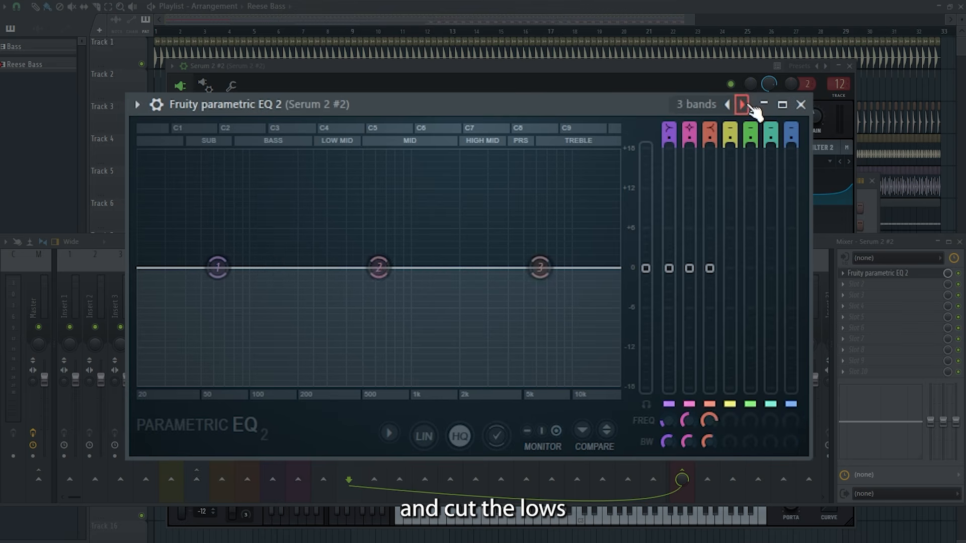
left_click(742, 104)
left_click_drag(143, 267, 331, 268)
scroll(357, 268, "up", 5)
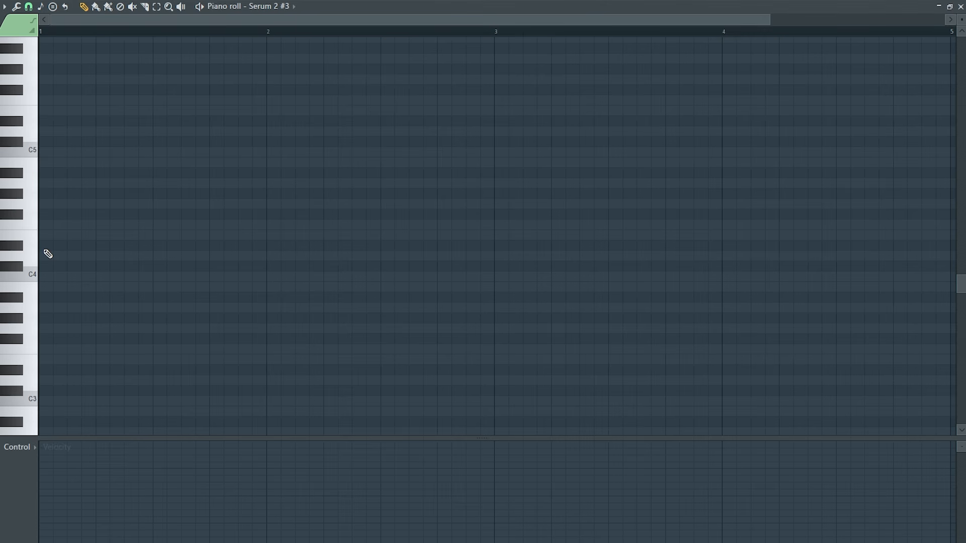
Enter D#4 and F4 together as four-bar sustained notes in Serum 2 #3 and play them back.
left_click(44, 246)
left_click(42, 228)
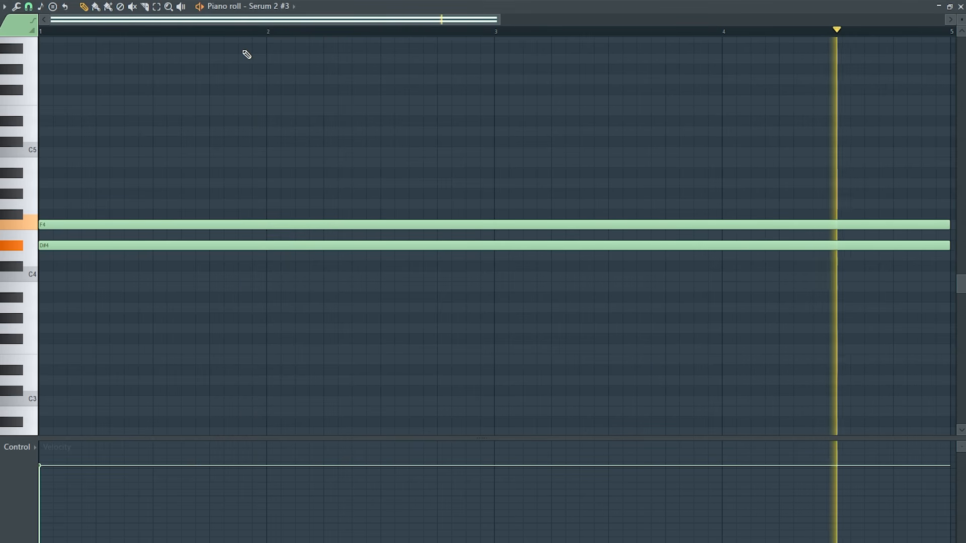
key("space")
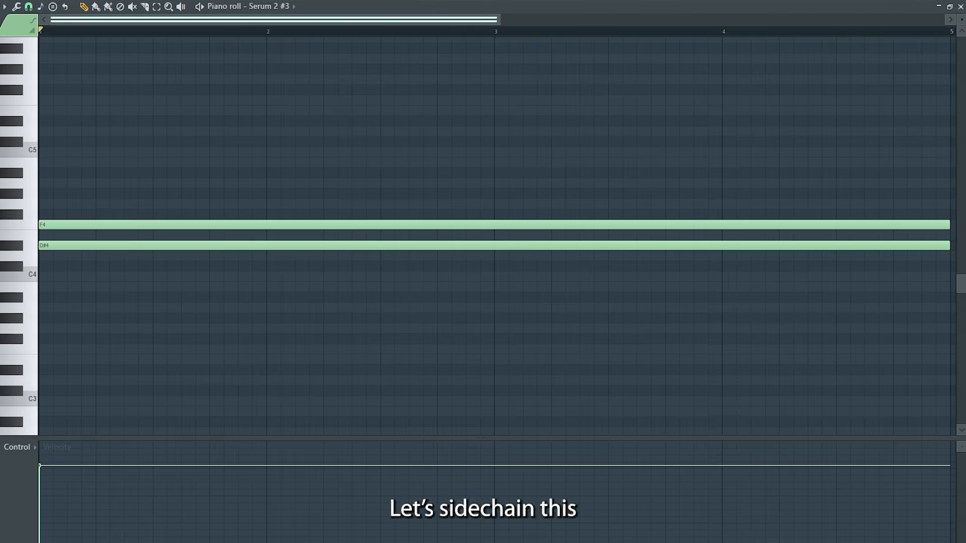
Route Serum 2 #3 through the Sidechain track and cut its lows below about 200 Hz and highs above about 2.5 kHz with EQ bands 1 and 7.
key("F9")
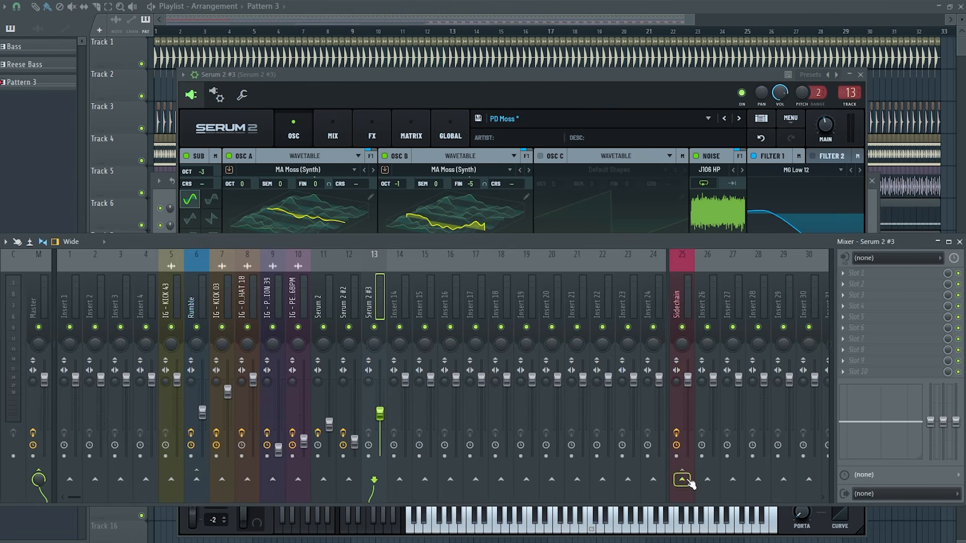
left_click(681, 479)
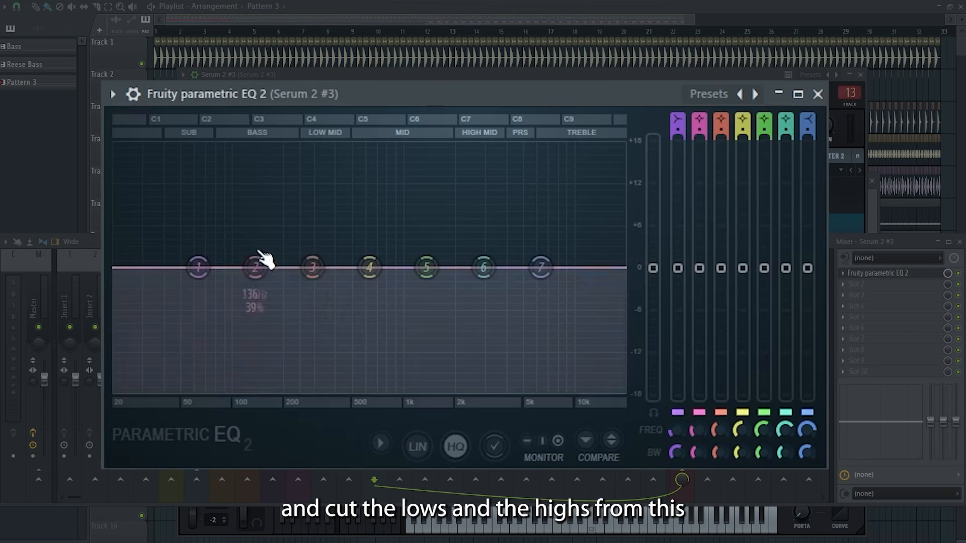
left_click_drag(198, 269, 258, 390)
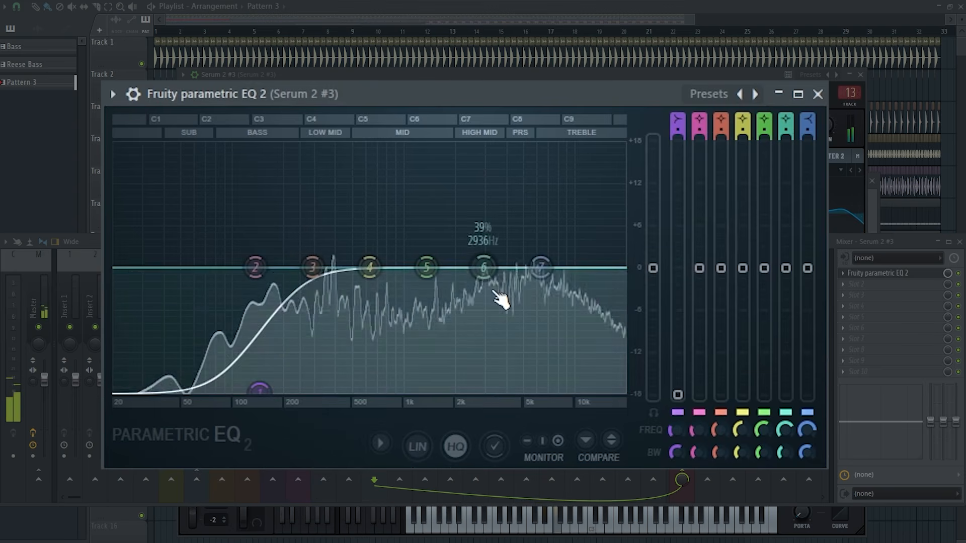
left_click_drag(541, 267, 470, 392)
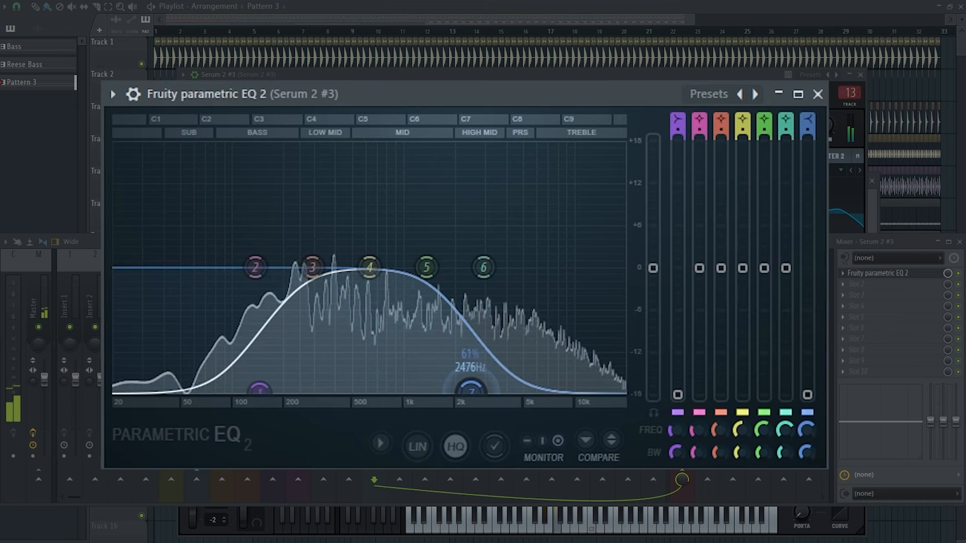
left_click_drag(259, 389, 288, 390)
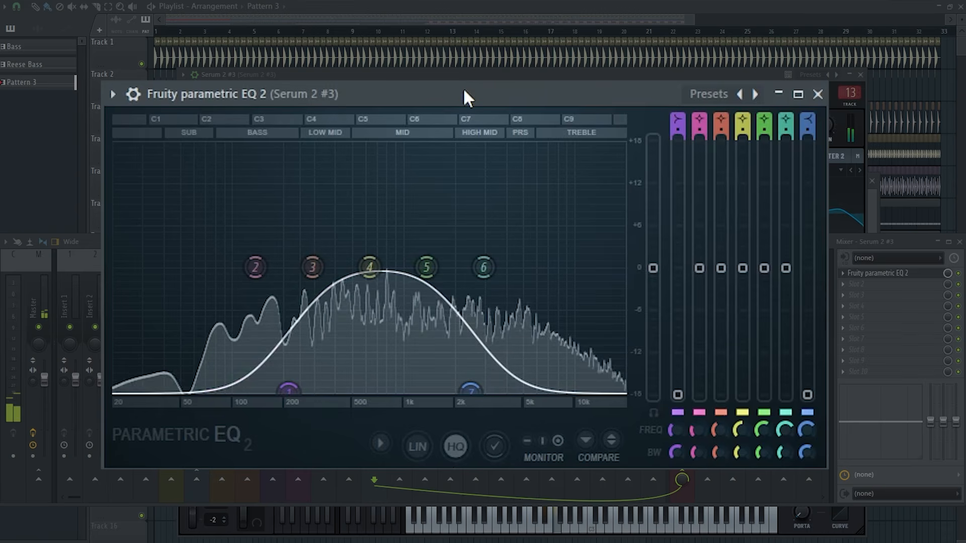
key("space")
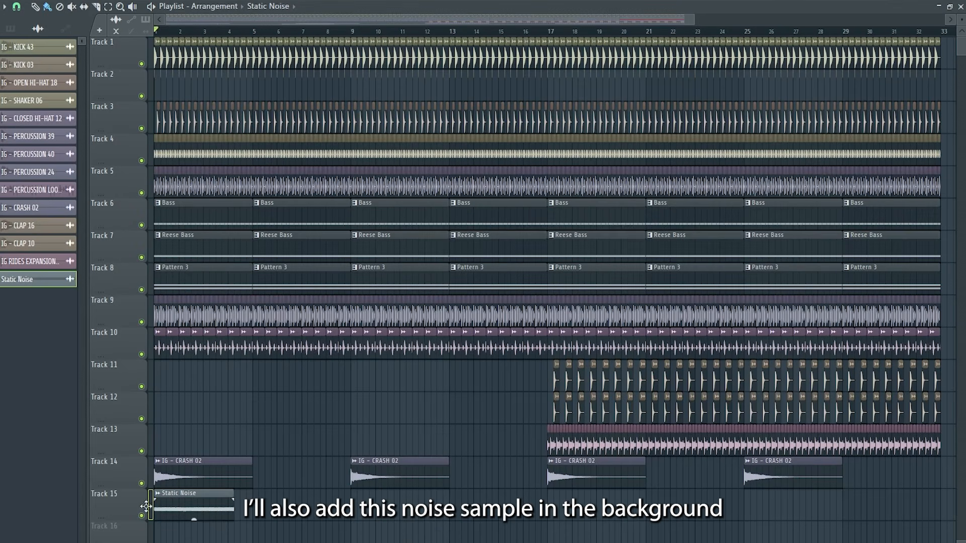
Trim the Static Noise clip on Track 15 to two bars and lower its volume in the channel settings.
scroll(145, 505, "up", 3)
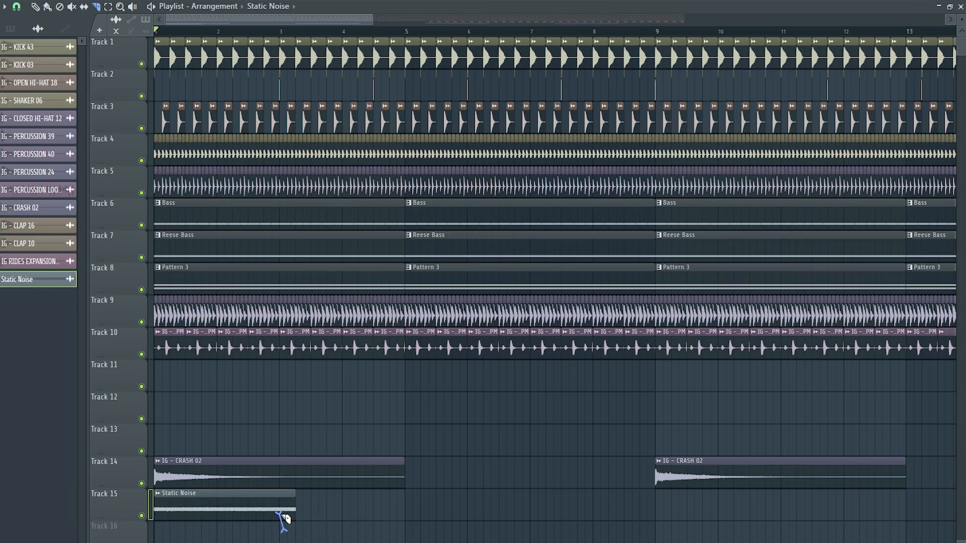
scroll(283, 517, "down", 5)
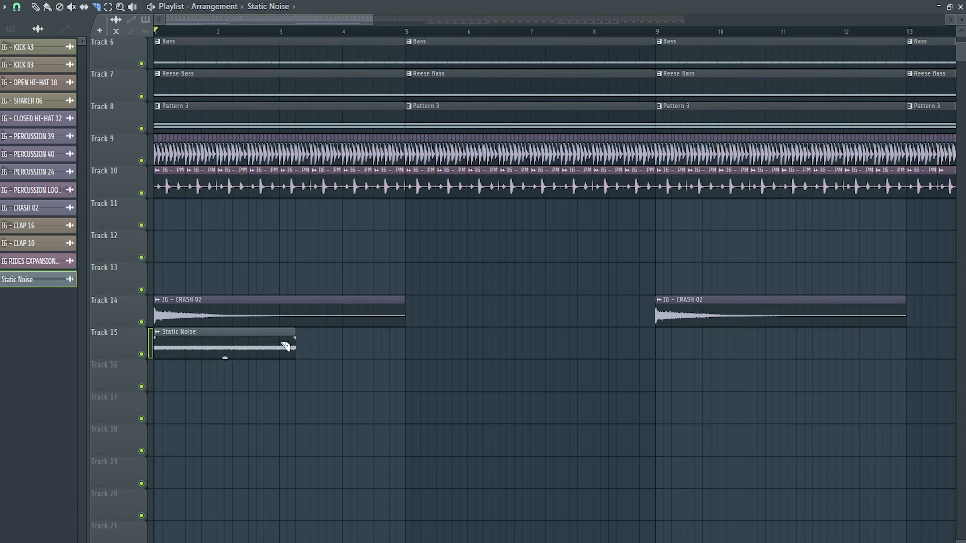
double_click(215, 351)
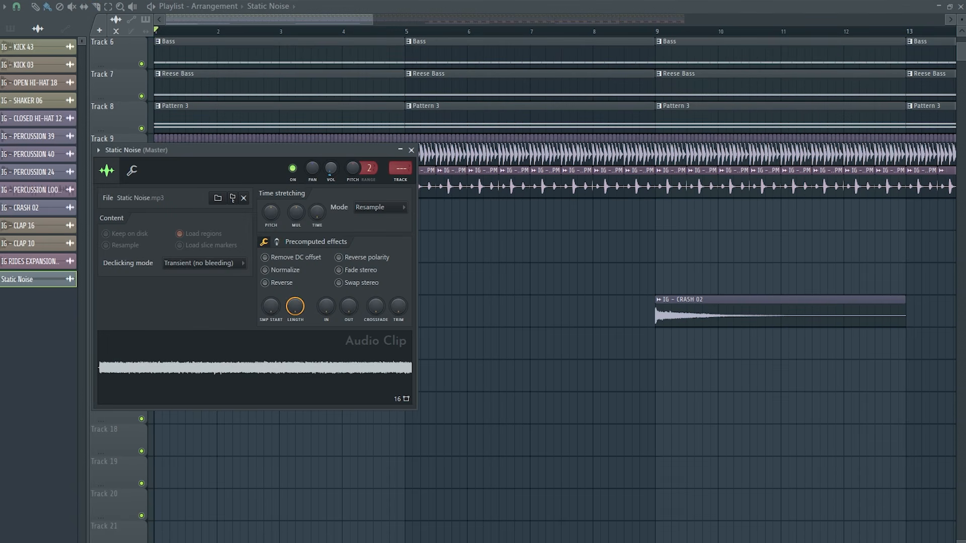
left_click(411, 150)
Repeat the two-bar Static Noise clip along its track to the end of the arrangement.
left_click(231, 355, "ctrl")
key("ctrl+b")
key("ctrl+b")
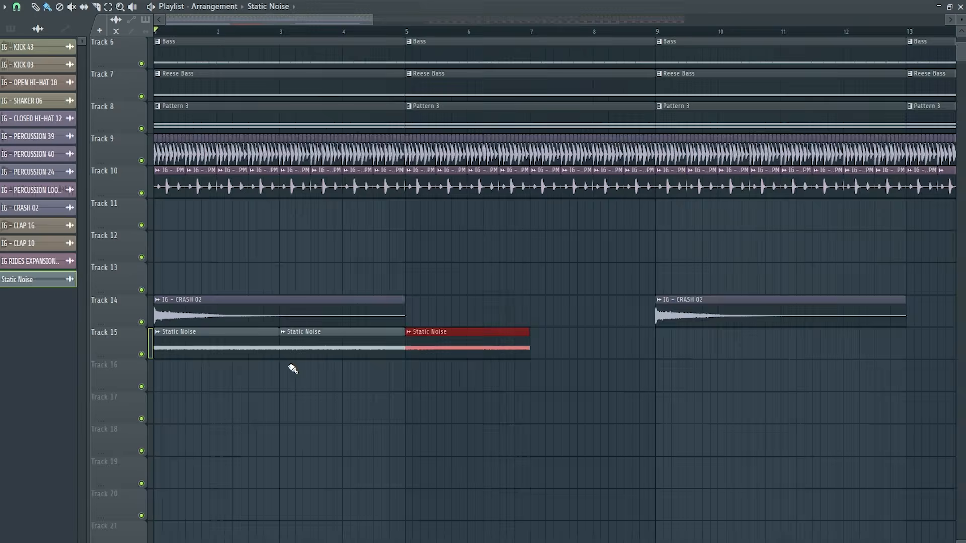
scroll(291, 366, "down", 4)
key("ctrl+b")
key("ctrl+b")
key("ctrl+b")
key("ctrl+b")
key("ctrl+b")
key("ctrl+b")
key("ctrl+b")
key("ctrl+b")
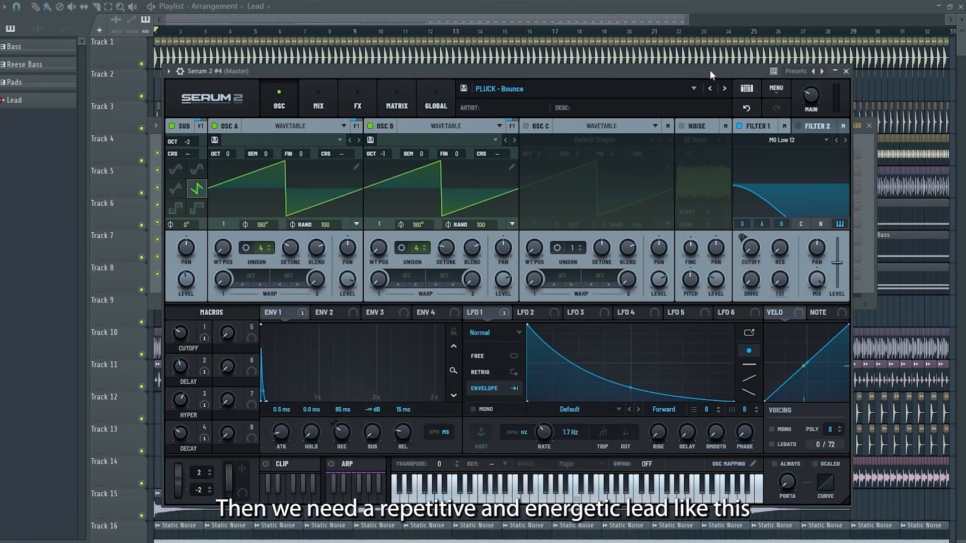
Enter a half-bar sixteenth-note lead in Serum 2 #4 with D#5, F5, D#5, D#5, F5, D#5, D#5, F#5 and play it.
key("space")
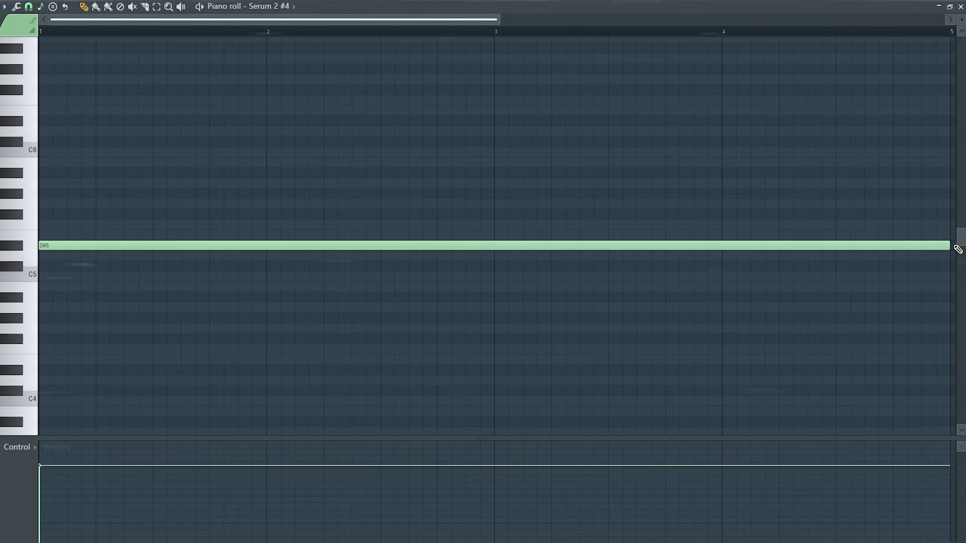
left_click_drag(958, 248, 46, 247)
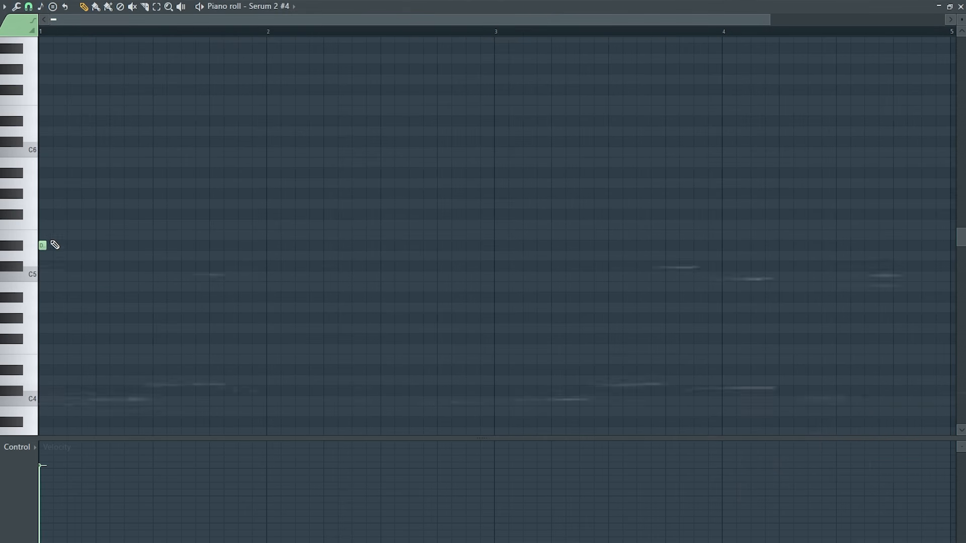
left_click(56, 226)
left_click(71, 246)
left_click(100, 225)
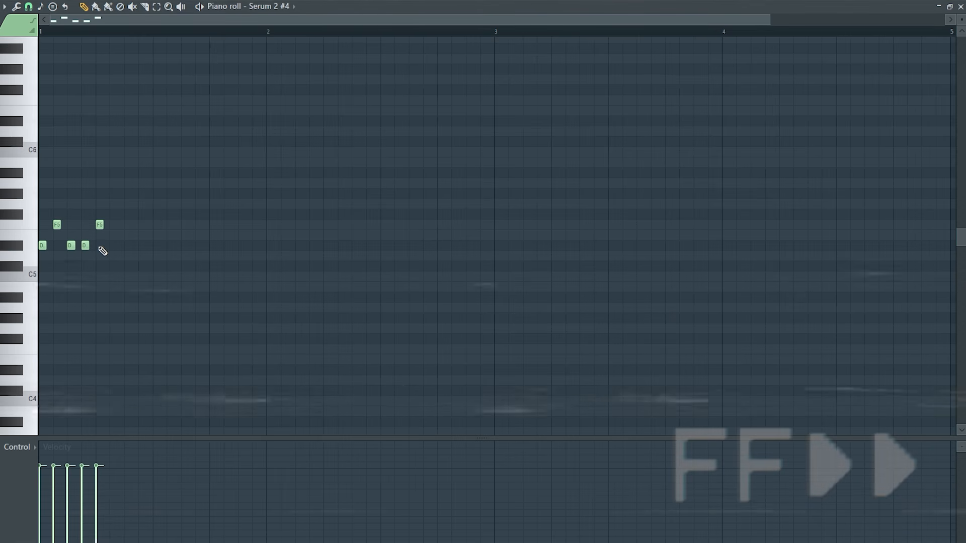
left_click(113, 245)
left_click(128, 246)
left_click(142, 215)
key("space")
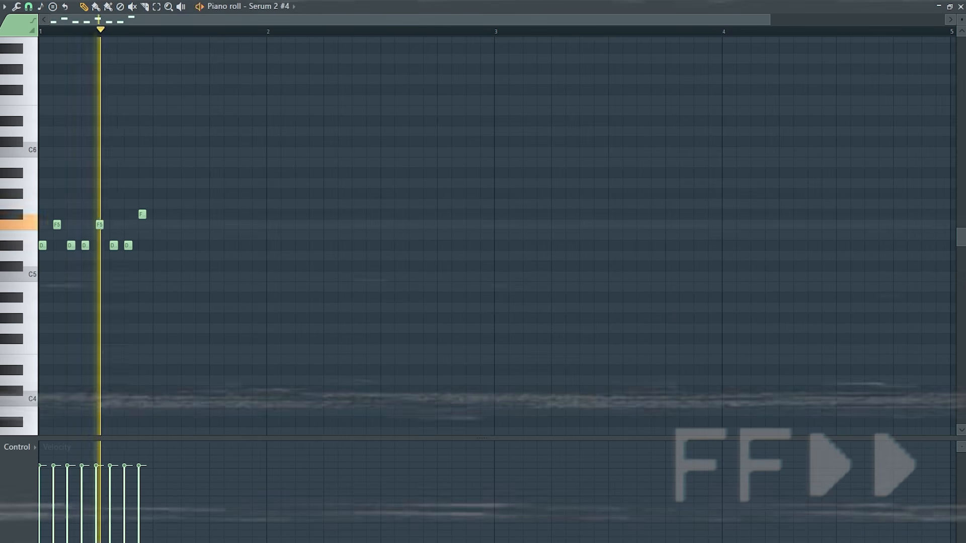
key("space")
Repeat the half-bar lead pattern until it fills four bars and play it back.
key("ctrl+a")
key("ctrl+b")
key("ctrl+b")
key("ctrl+b")
key("ctrl+b")
key("ctrl+b")
key("ctrl+b")
key("ctrl+b")
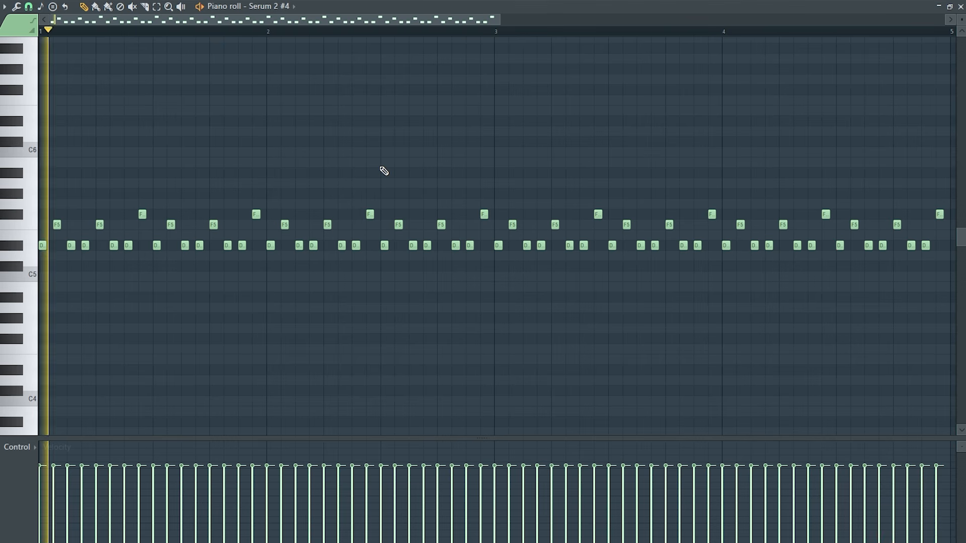
key("space")
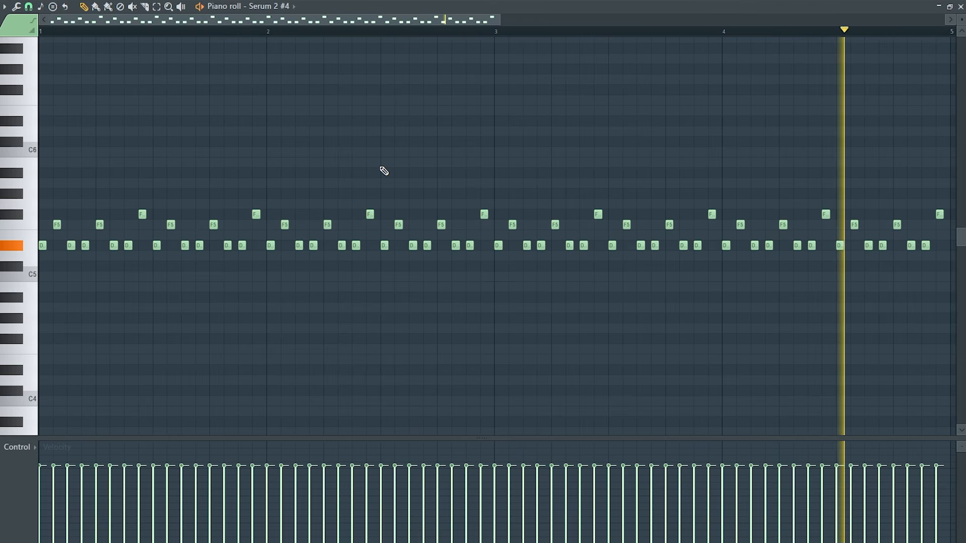
key("space")
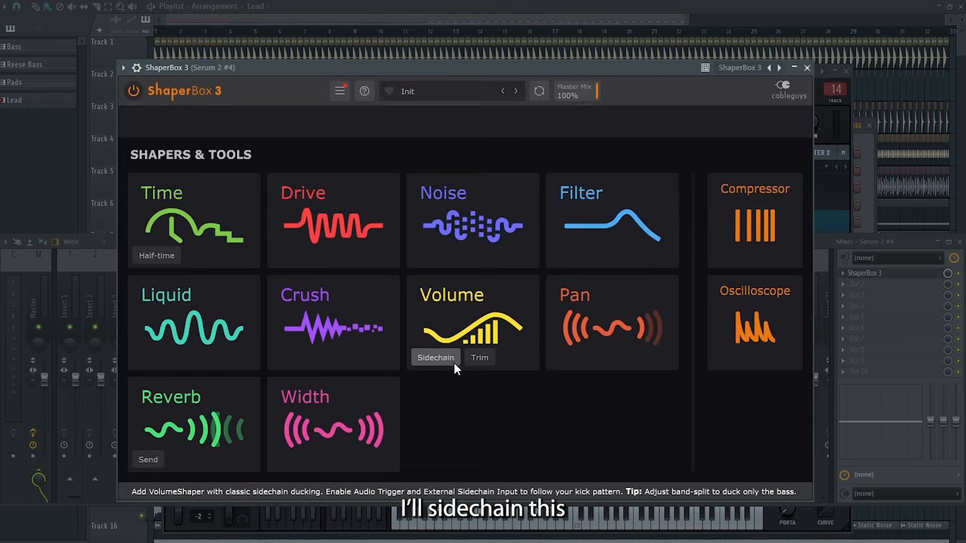
Sidechain Serum 2 #4 with ShaperBox 3's Volume shaper and adjust the frequency bands it affects during playback.
left_click(453, 359)
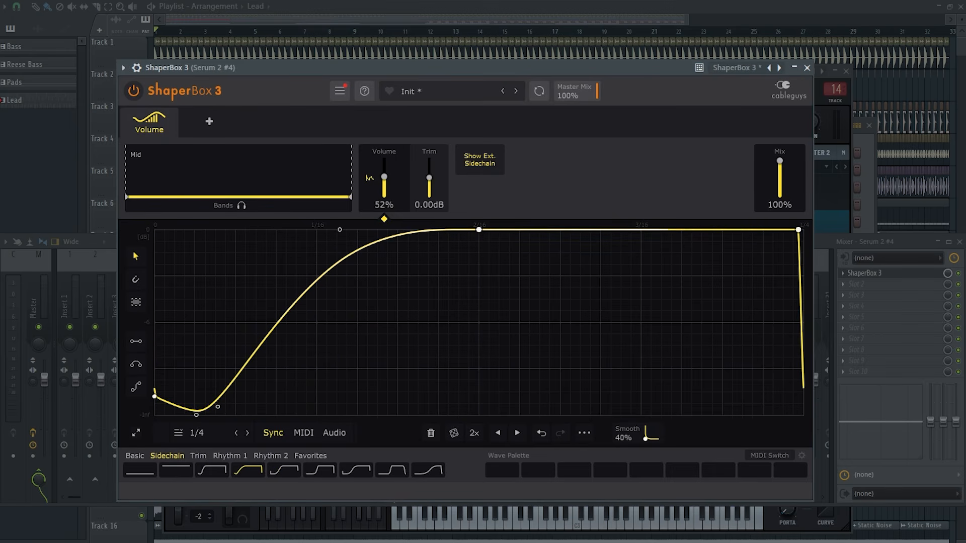
key("space")
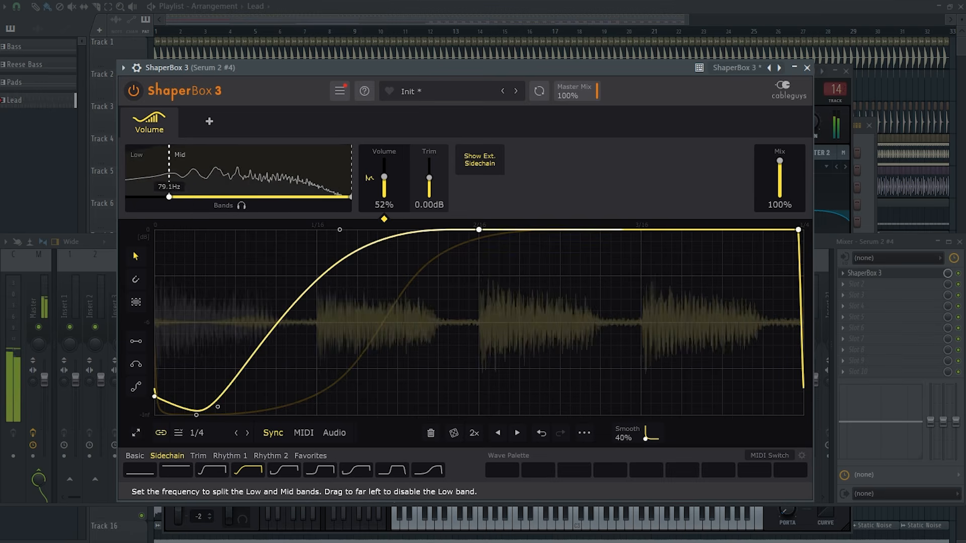
left_click_drag(352, 180, 240, 181)
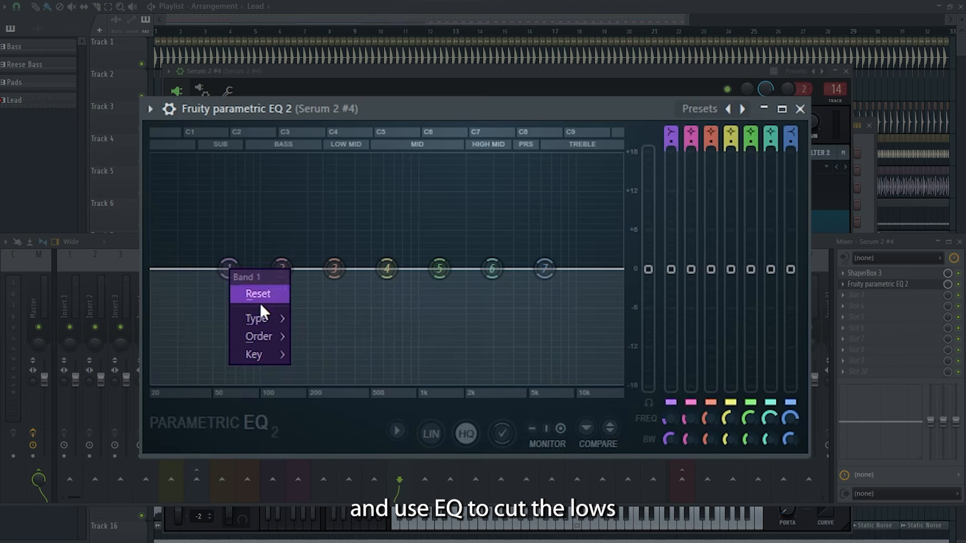
Make EQ band 1 on Serum 2 #4 a steeper high pass that cuts the lows below about 200 Hz.
mouse_move(279, 320)
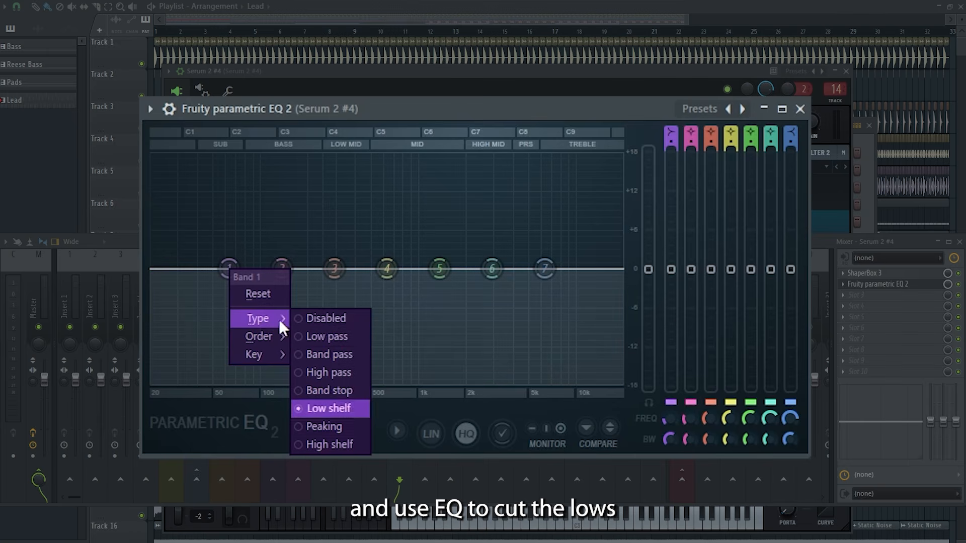
left_click(332, 372)
right_click(230, 270)
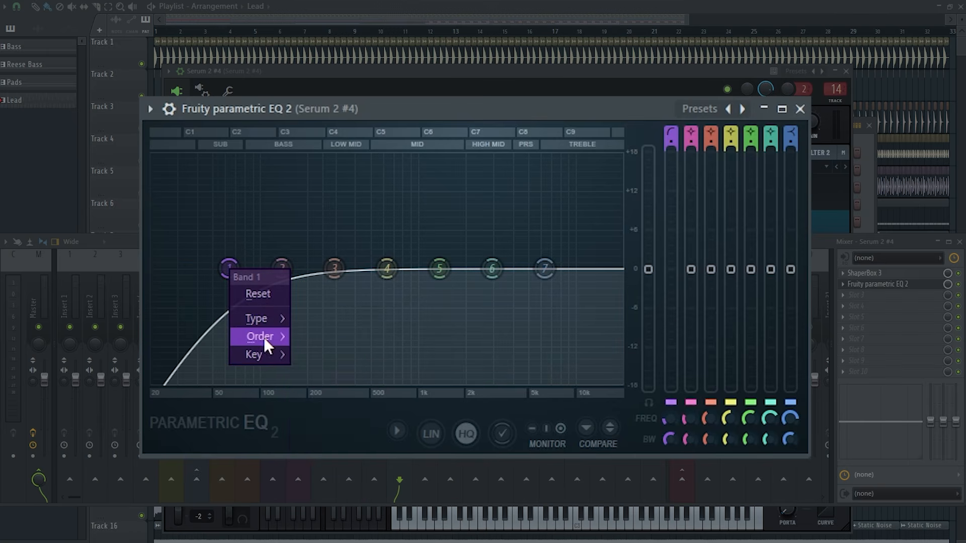
mouse_move(262, 336)
left_click(334, 337)
key("space")
left_click_drag(229, 268, 315, 268)
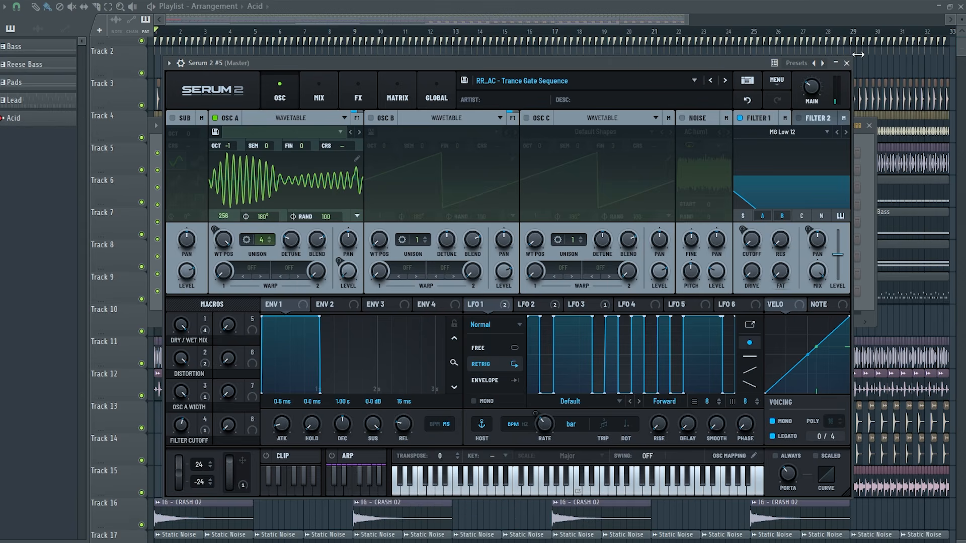
Enter one bar of D#5 notes in Serum 2 #5, four longer ones followed by two shorter ones, and audition it.
left_click(847, 63)
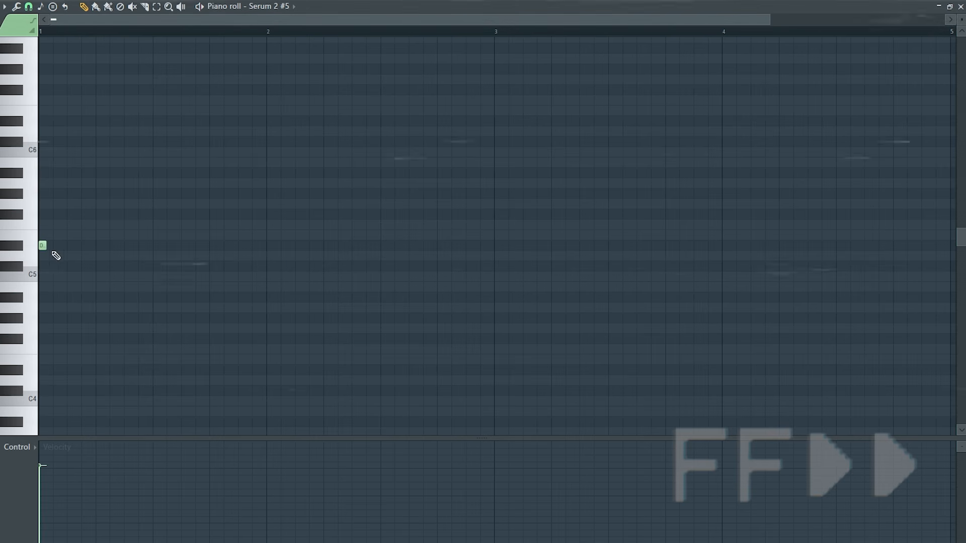
left_click_drag(45, 246, 78, 245)
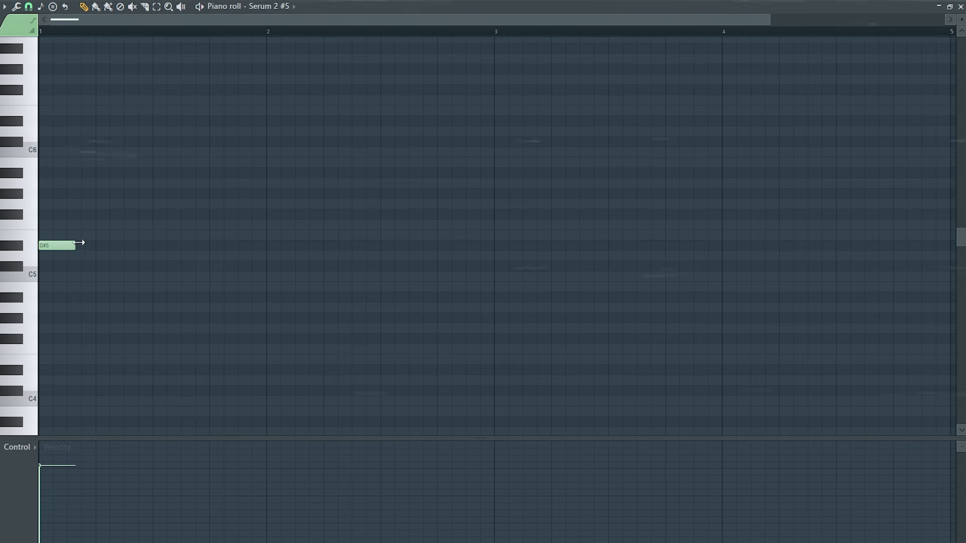
left_click(84, 247)
left_click(124, 248)
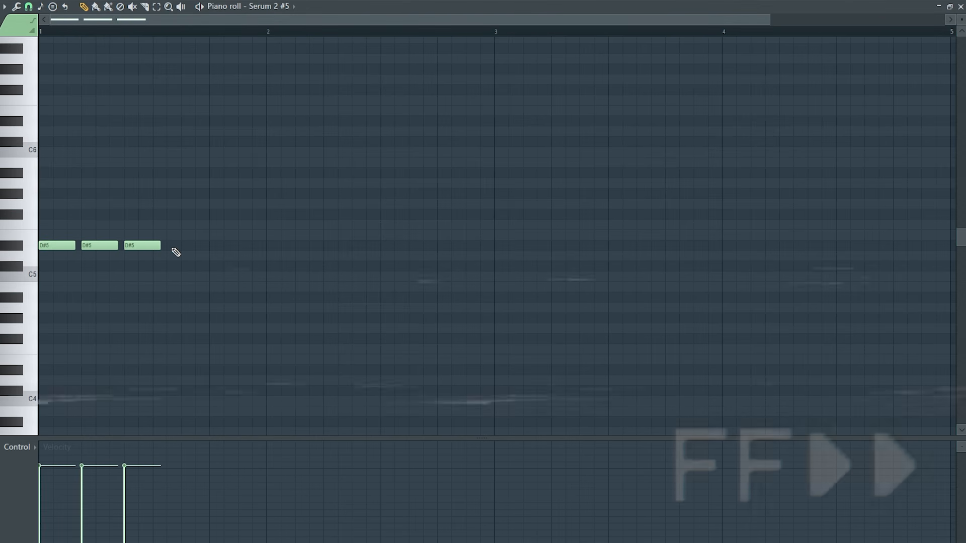
left_click(174, 249)
left_click(213, 249)
left_click_drag(243, 247, 232, 246)
left_click(247, 247)
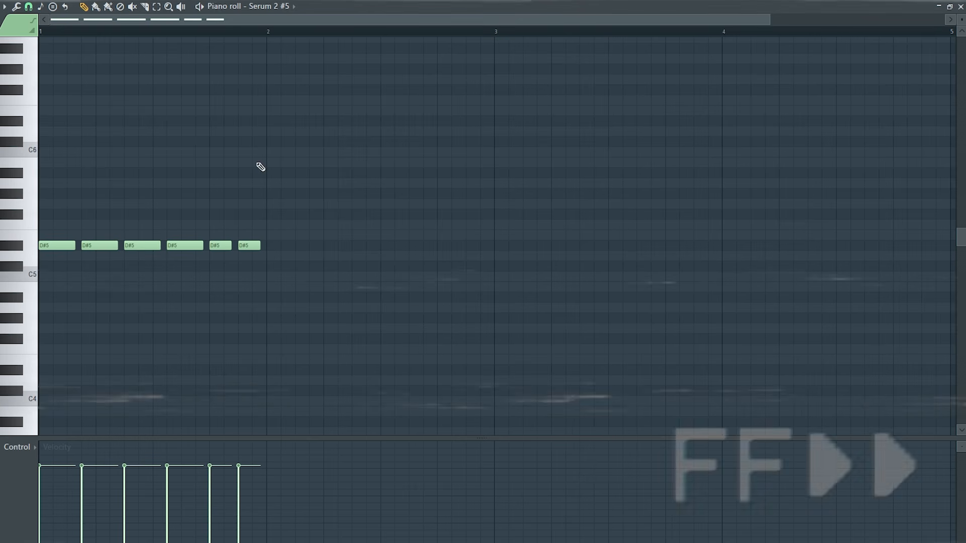
key("space")
key("space")
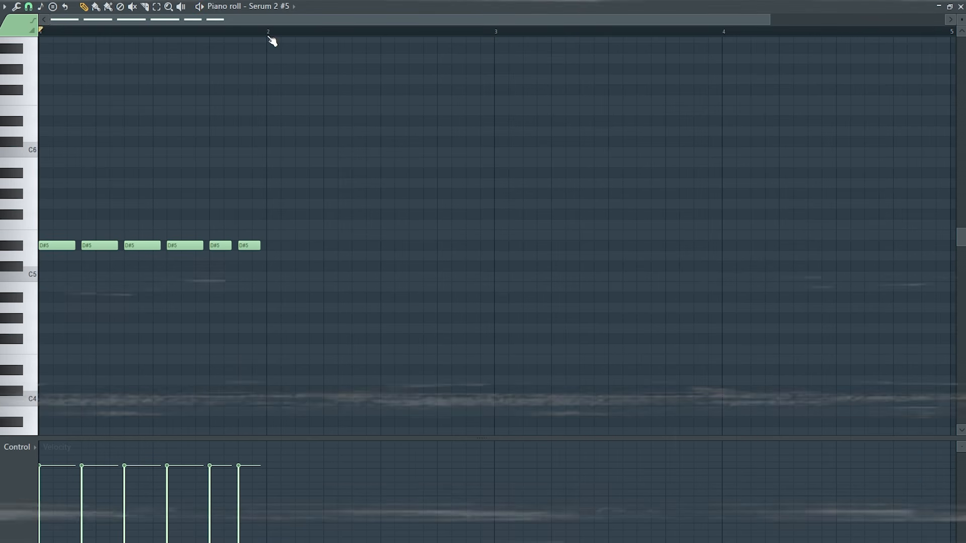
Duplicate the acid pattern into bar 2, shorten its fourth note, add a very short D#5 after it and audition the result.
key("ctrl+b")
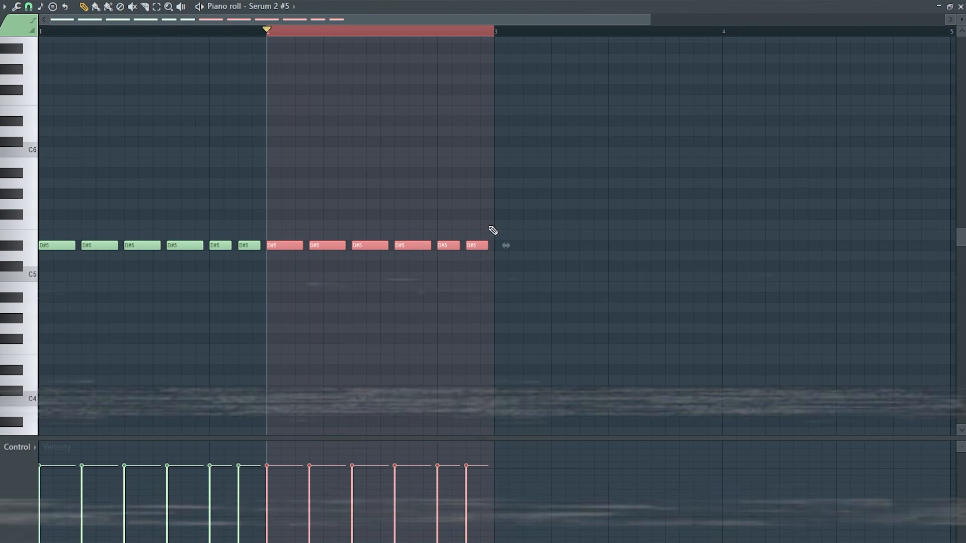
left_click(425, 247)
left_click_drag(436, 246, 431, 246)
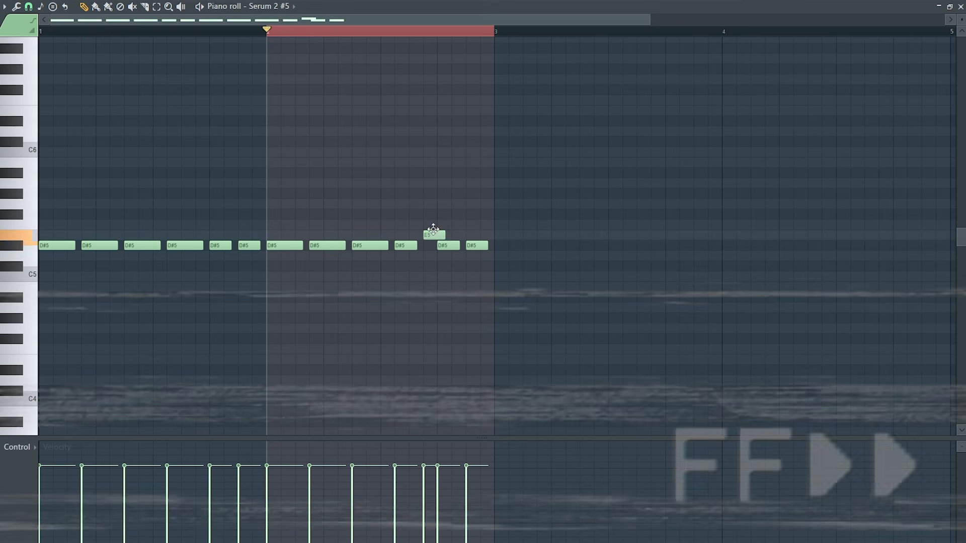
key("space")
key("space")
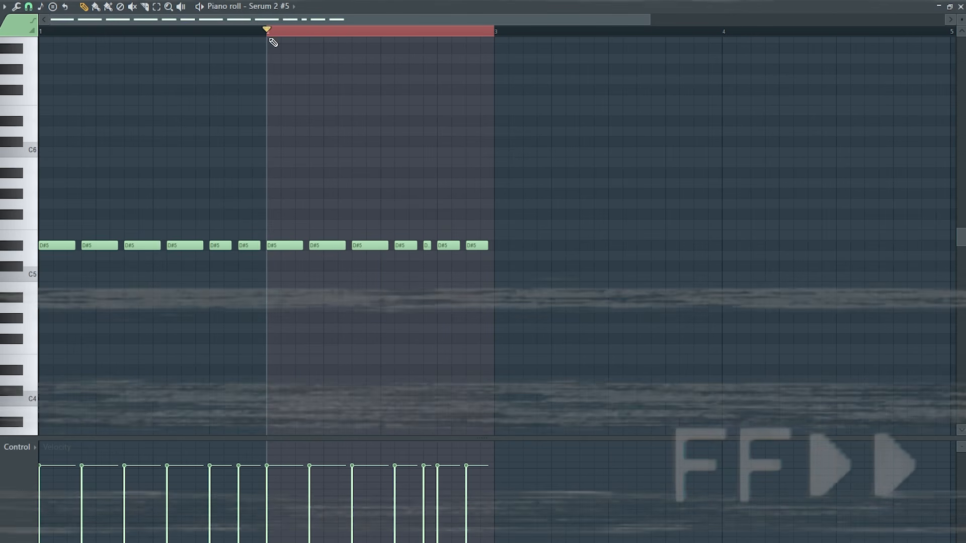
Duplicate the two-bar acid pattern to fill four bars, clear the selection and play it back.
key("ctrl+a")
key("ctrl+b")
key("ctrl+d")
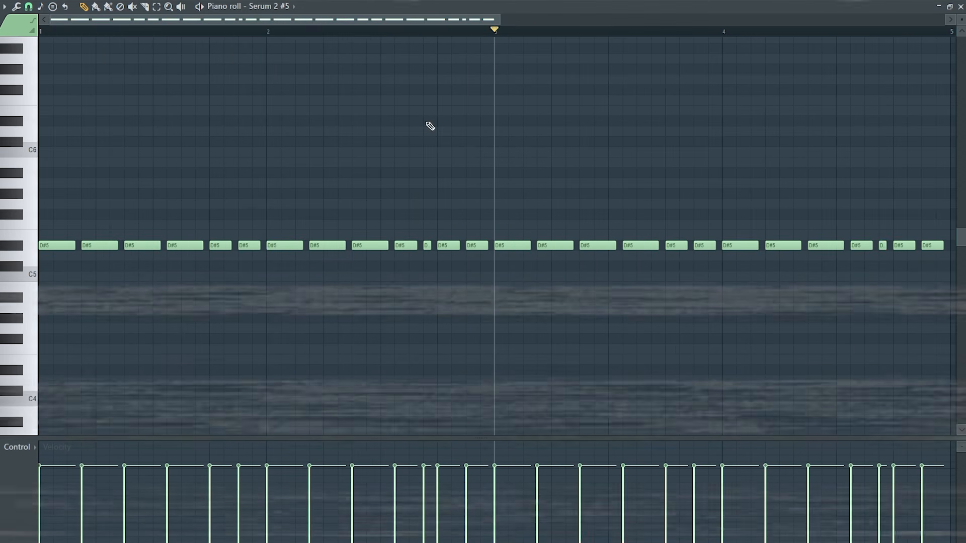
key("space")
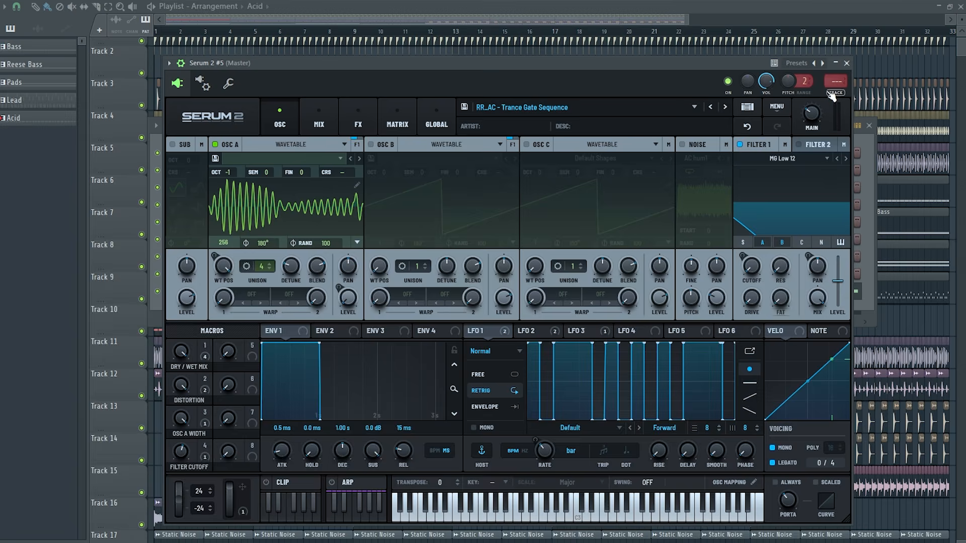
On mixer track 15, sidechain Serum 2 #5 with ShaperBox 3's fourth sidechain curve and cut its lows below about 500 Hz from the 20Hz + 18kHz cut EQ preset.
left_click(835, 83)
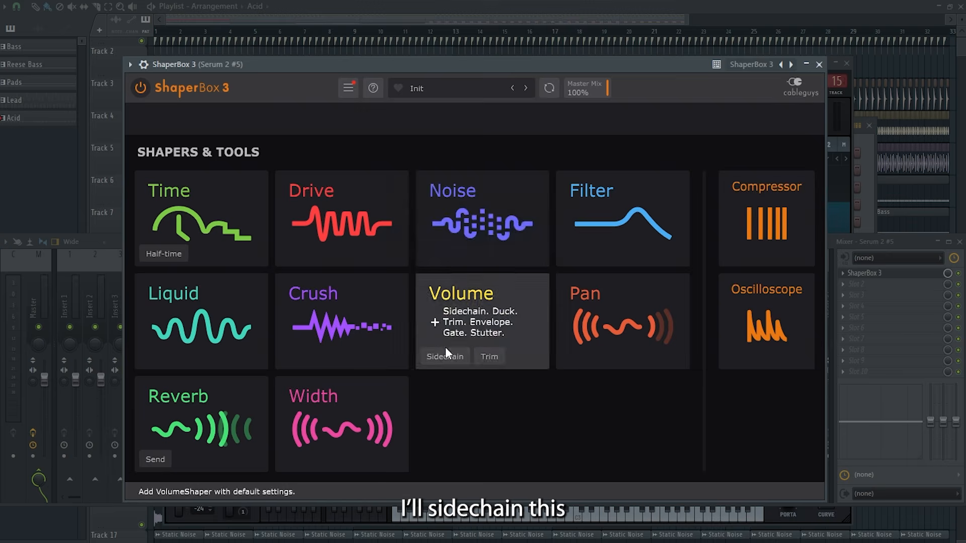
left_click(443, 353)
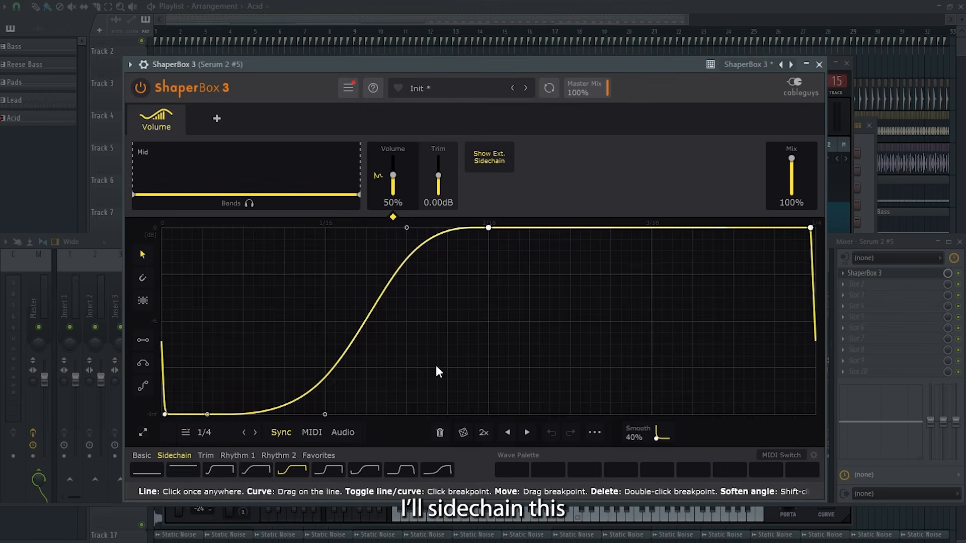
left_click(256, 470)
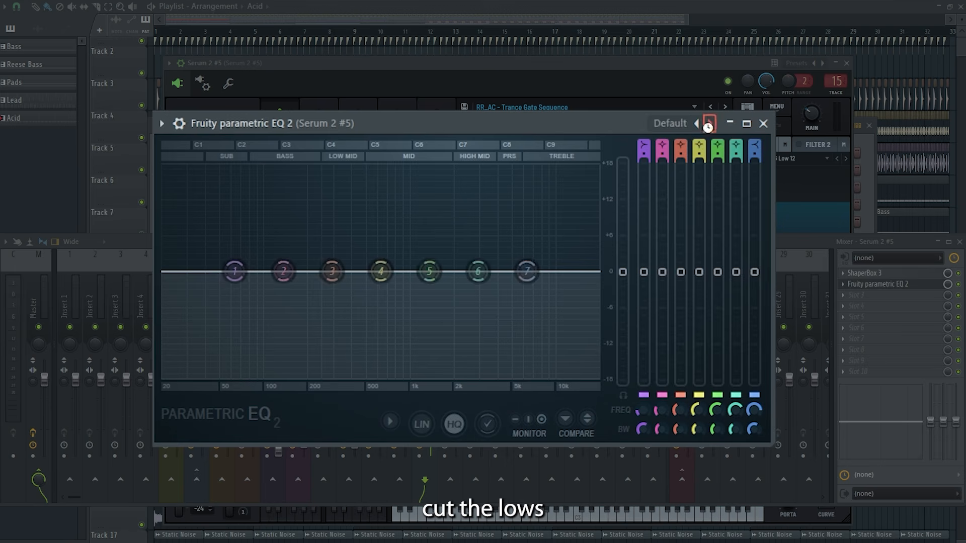
left_click(709, 124)
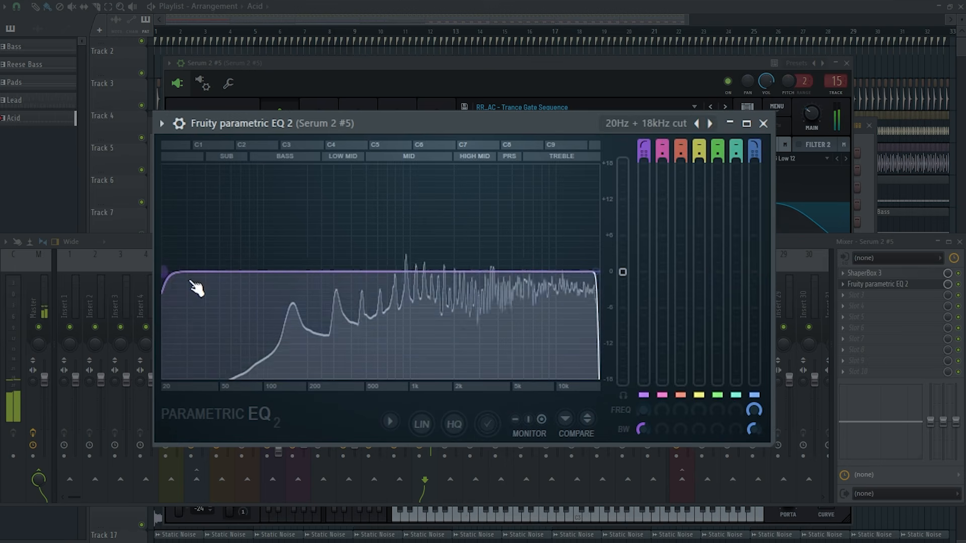
left_click_drag(166, 272, 364, 272)
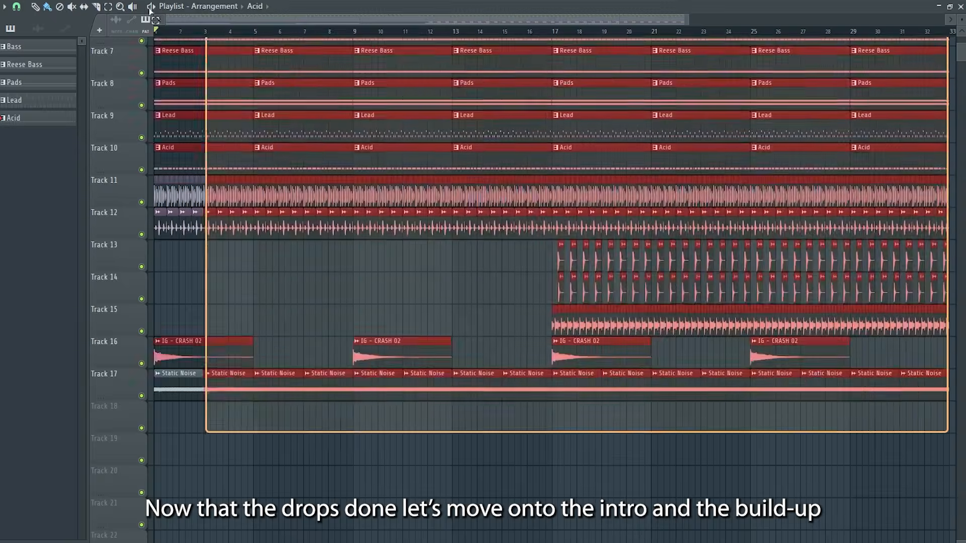
Shift the entire drop arrangement so that it starts at bar 25.
scroll(221, 252, "up", 5)
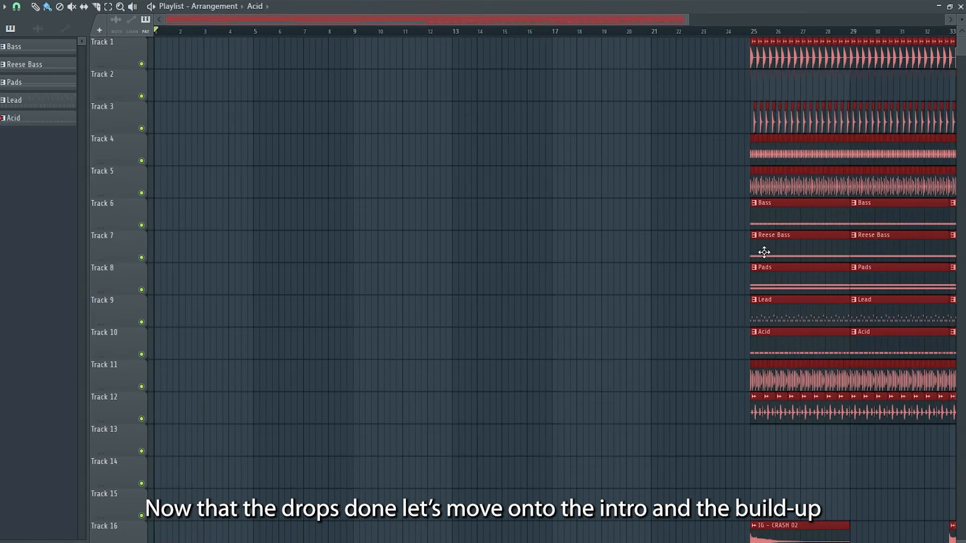
left_click(764, 252)
scroll(640, 278, "down", 3)
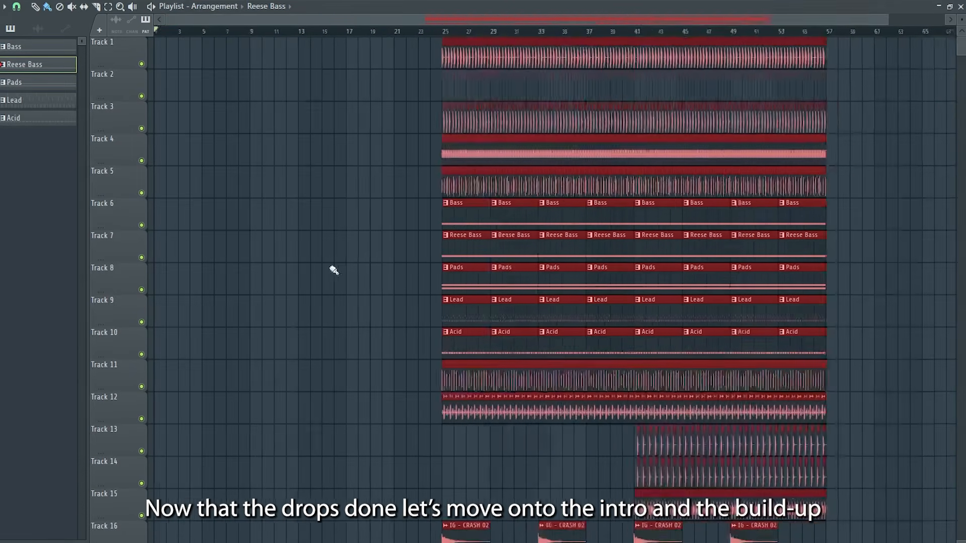
left_click_drag(888, 19, 791, 32)
scroll(528, 75, "up", 3)
Copy four Static Noise clips on Track 17 to bars 1 through 8 and lower the copies to -5.0 dB.
left_click_drag(389, 41, 703, 98)
scroll(674, 109, "down", 1)
scroll(675, 110, "down", 2)
scroll(692, 479, "down", 3)
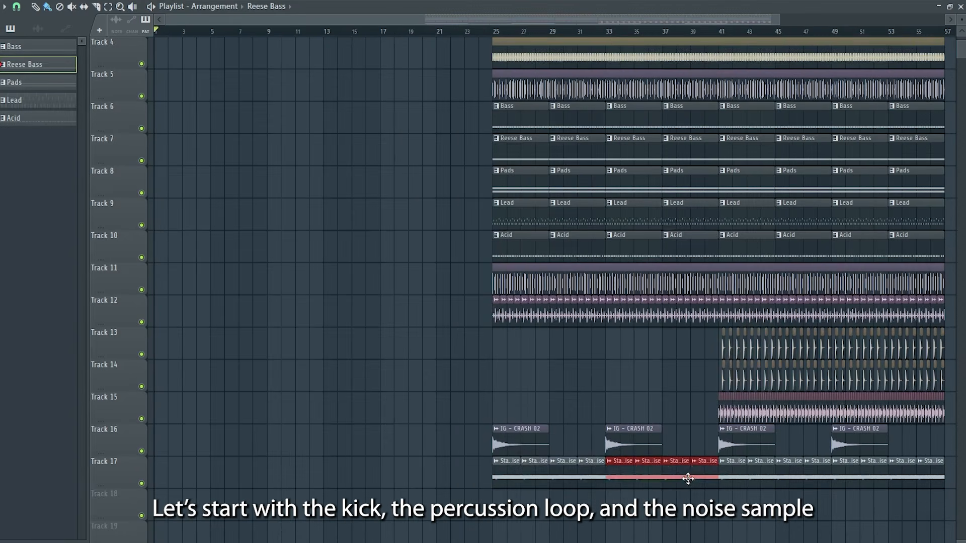
left_click_drag(617, 478, 166, 478)
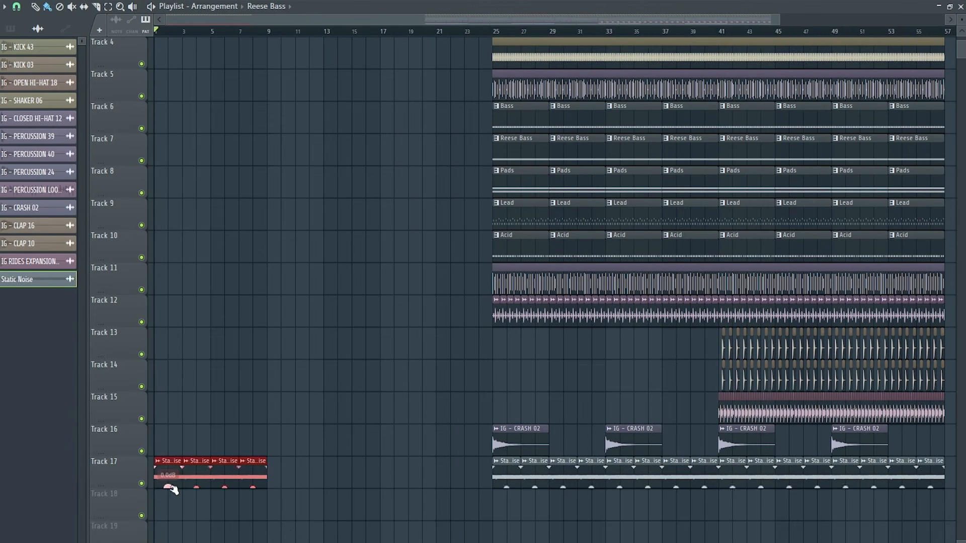
Copy eight bars of the percussion loop from bar 25 on Track 12 to the start of the arrangement.
left_click_drag(287, 441, 538, 411)
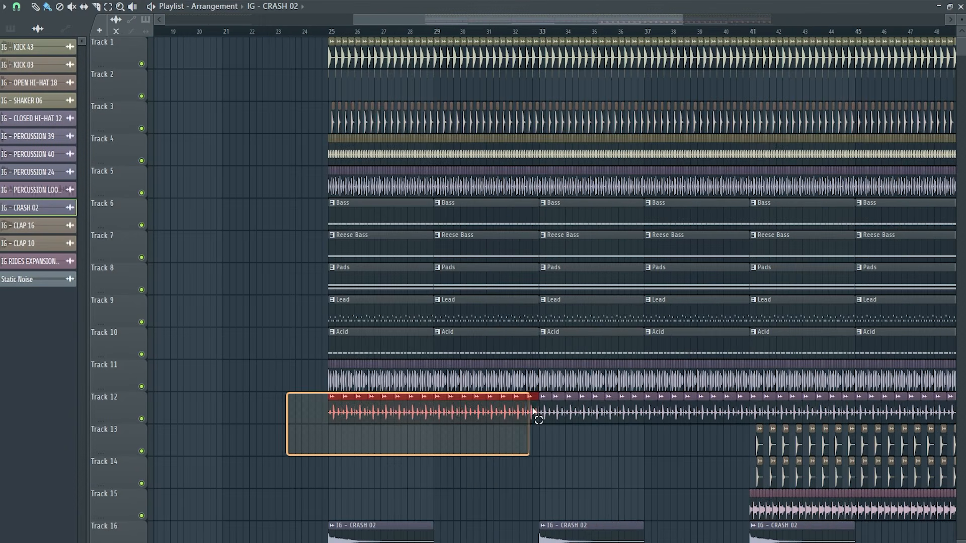
scroll(537, 409, "down", 4)
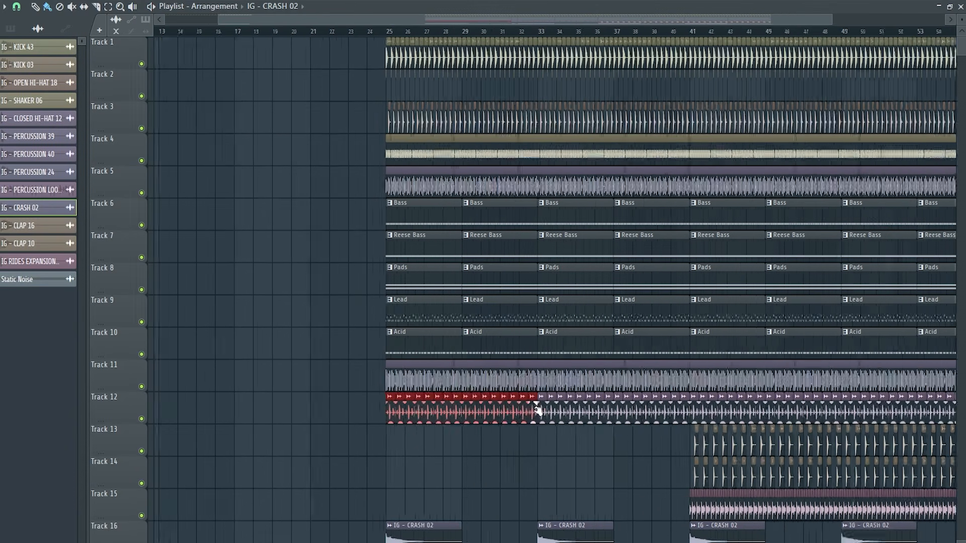
key("ctrl+b")
left_click_drag(173, 413, 168, 412)
scroll(282, 402, "down", 5)
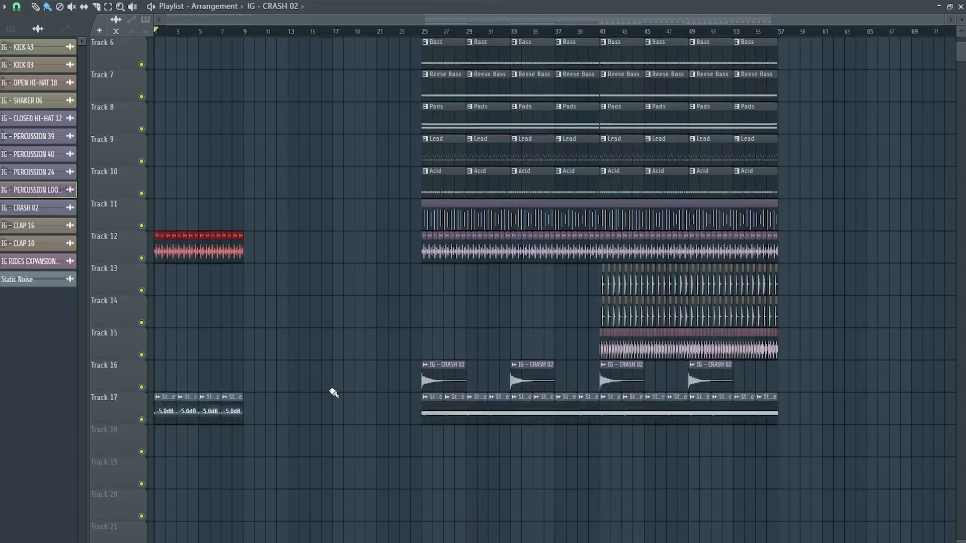
Duplicate the eight-bar intro into bars 9 through 16 and place IG - CRASH 02 at bar 9 on Track 16.
left_click_drag(324, 407, 146, 48)
key("ctrl+b")
scroll(435, 295, "up", 4)
left_click(316, 374)
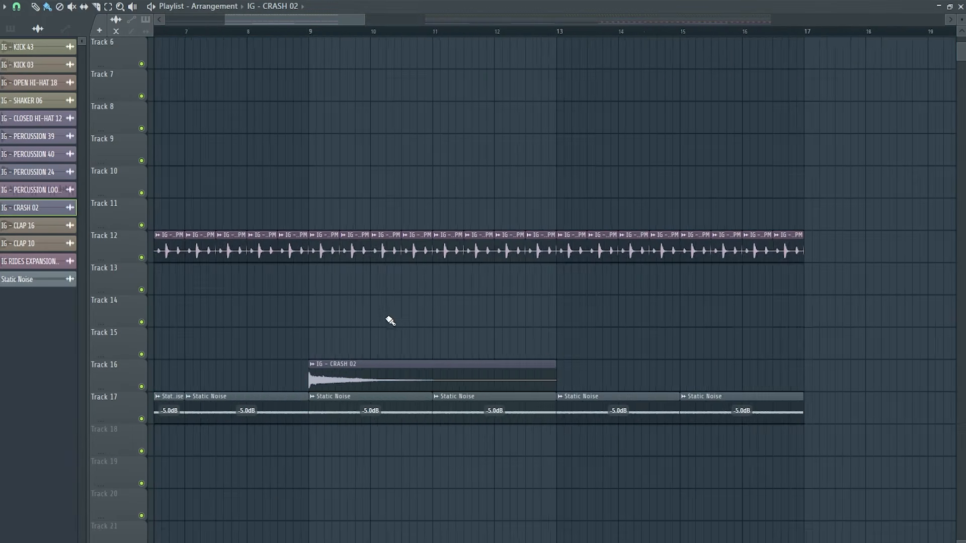
Copy the first eight drop bars of the hi-hats, shakers and Pads on Tracks 3, 4, 5 and 8 to bars 9 through 16.
scroll(391, 322, "down", 4)
left_click_drag(393, 116, 775, 181)
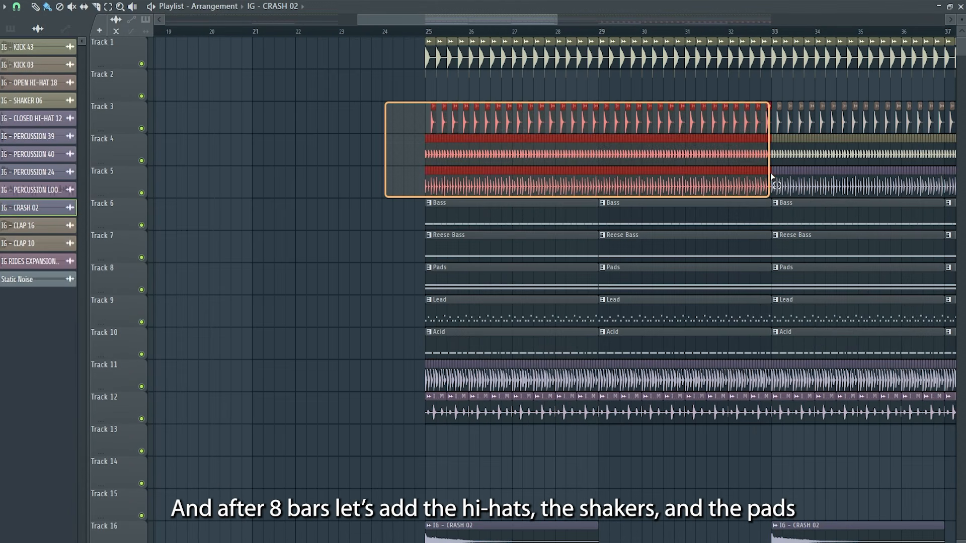
scroll(774, 181, "up", 4)
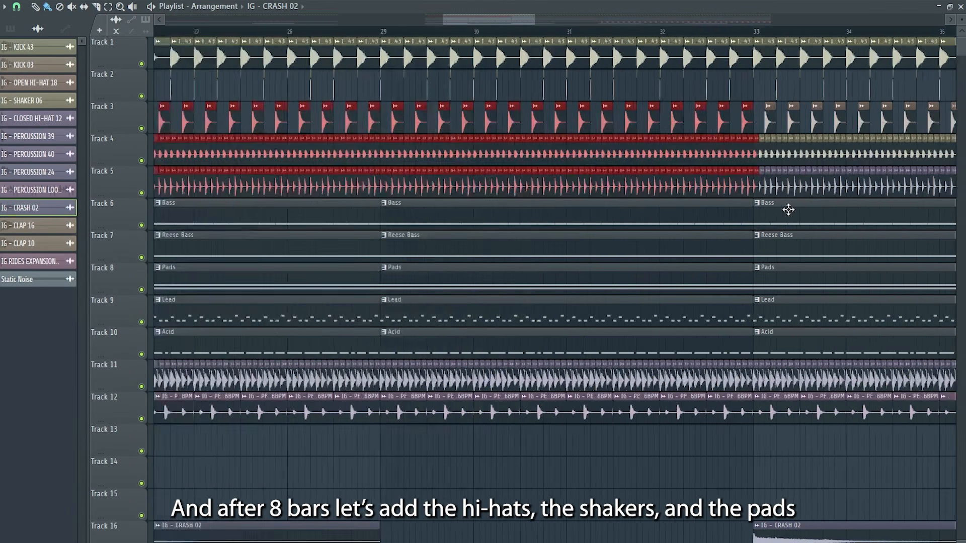
scroll(752, 156, "down", 4)
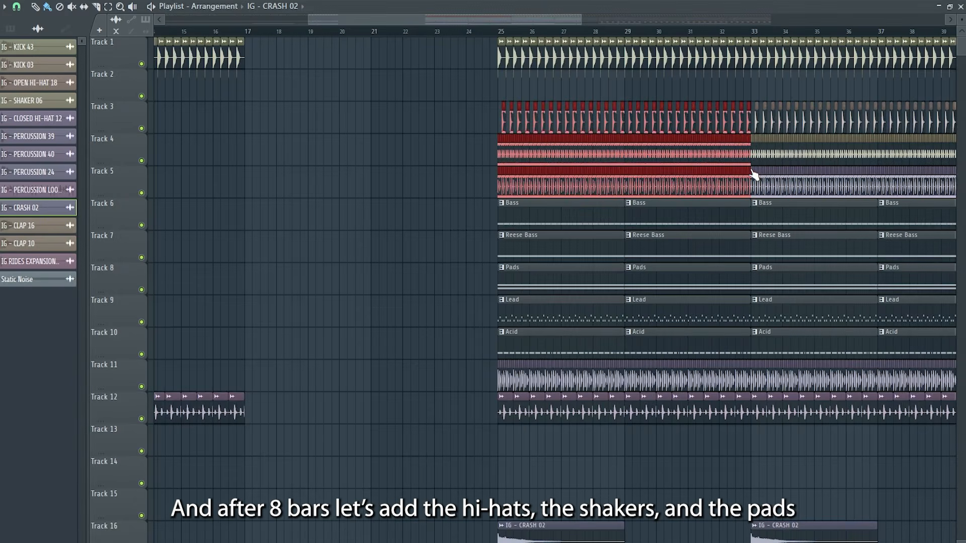
scroll(635, 276, "down", 4)
left_click_drag(595, 286, 299, 280)
Place another IG - CRASH 02 clip on Track 16 at bar 17.
scroll(303, 280, "up", 4)
scroll(345, 345, "down", 3)
left_click(345, 347)
left_click(550, 348)
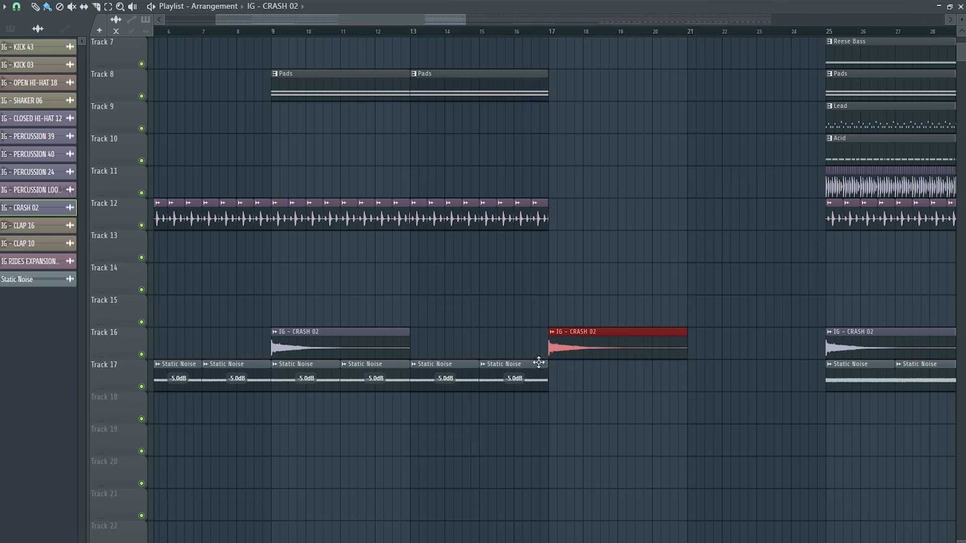
Add a crash on Track 18, make it a unique clip and reverse it so that it swells into bar 17.
scroll(478, 394, "down", 1)
scroll(478, 392, "up", 2)
left_click(374, 348)
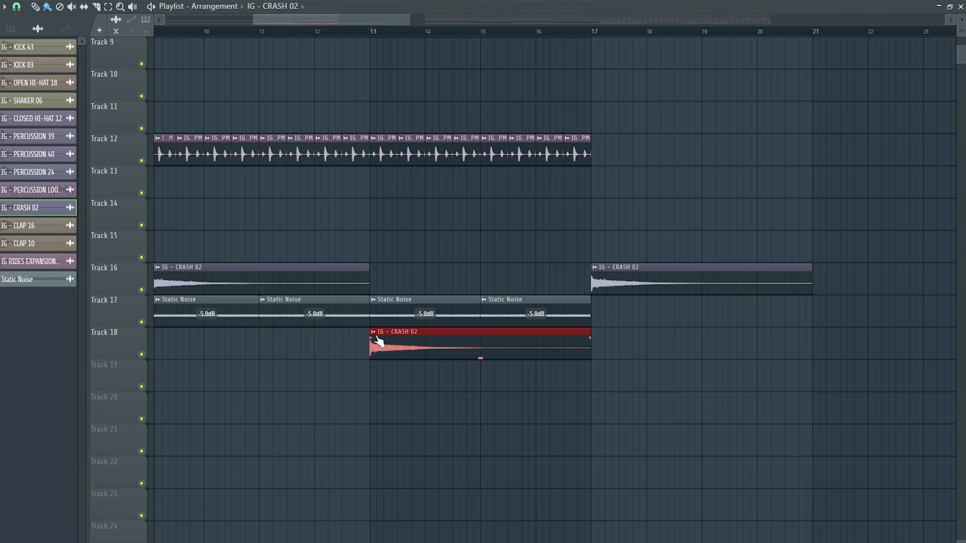
left_click(375, 336)
left_click(412, 440)
left_click(336, 76)
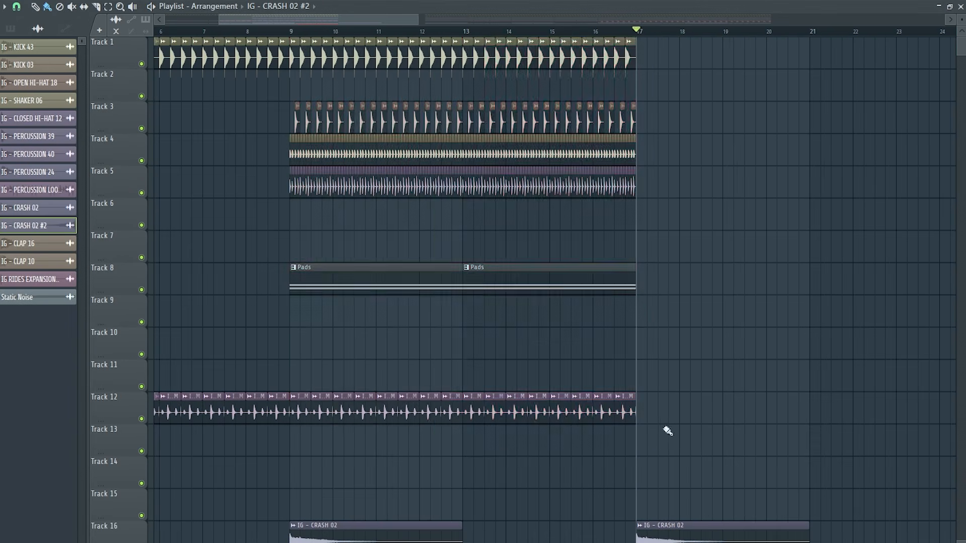
Duplicate the drum, percussion and Pads clips of bars 9 through 16 into bars 17 through 24.
left_click_drag(726, 455, 291, 38)
scroll(263, 120, "up", 5)
left_click_drag(389, 121, 428, 95)
scroll(407, 112, "down", 7)
key("ctrl+b")
scroll(670, 157, "down", 3)
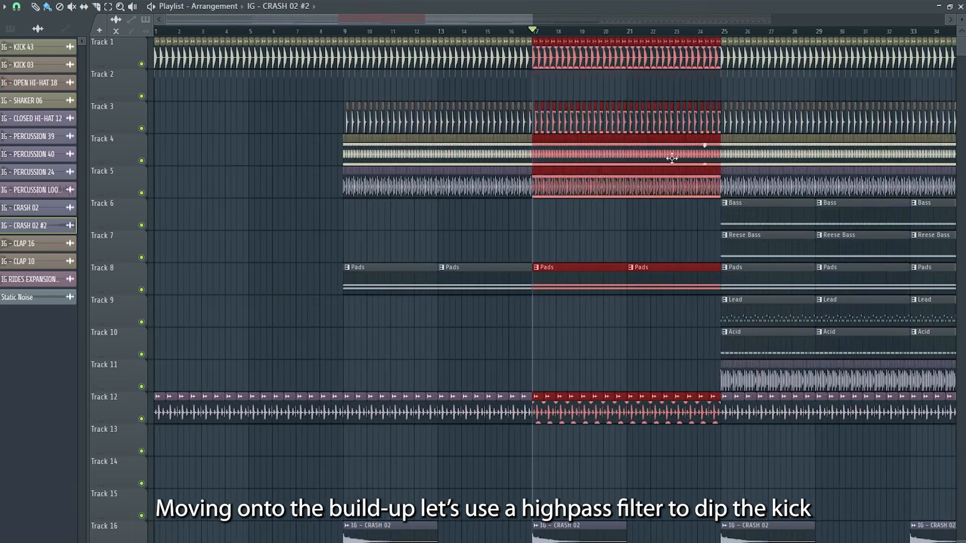
Set band 1 of Fruity parametric EQ 2 on the IG - KICK 43 mixer track to High pass and create an automation clip for its frequency.
key("F9")
right_click(312, 250)
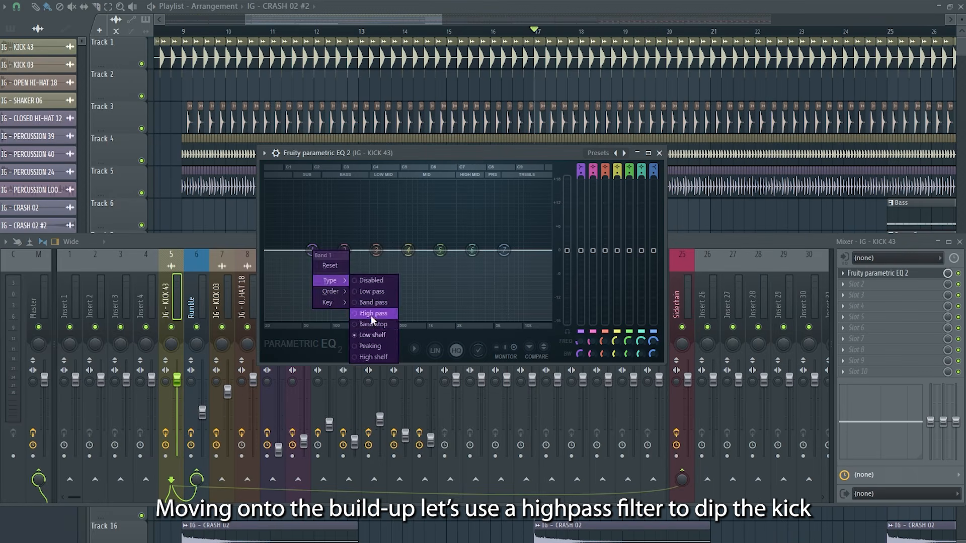
left_click(371, 315)
right_click(584, 345)
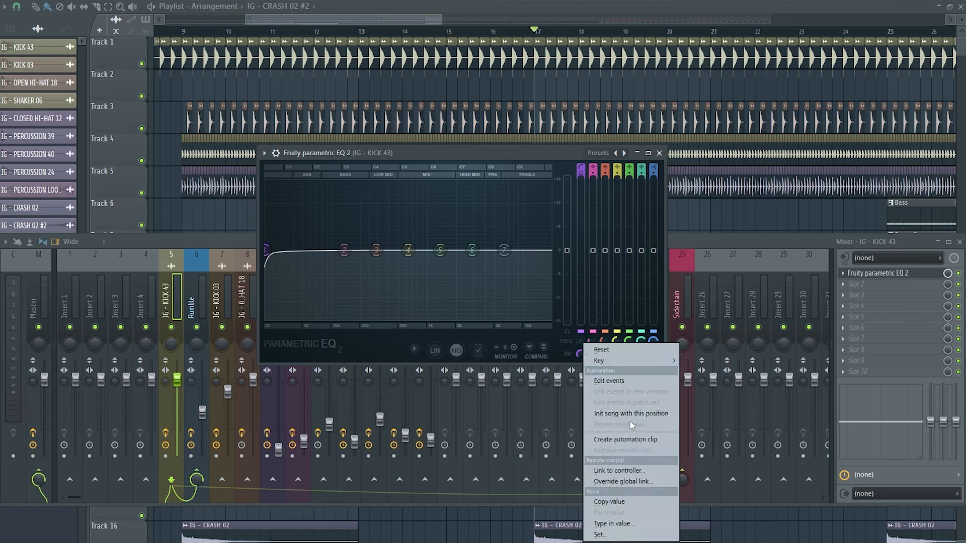
left_click(596, 432)
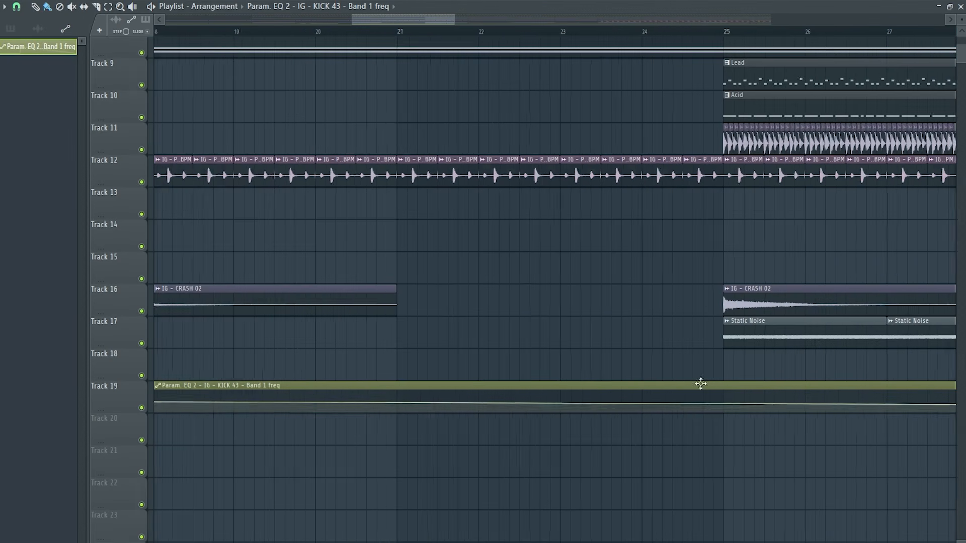
Shape the kick's Band 1 freq automation to ramp up from bar 16 to 17, hold through the build-up and drop to minimum at bar 25.
right_click(725, 405)
scroll(636, 21, "down", 4)
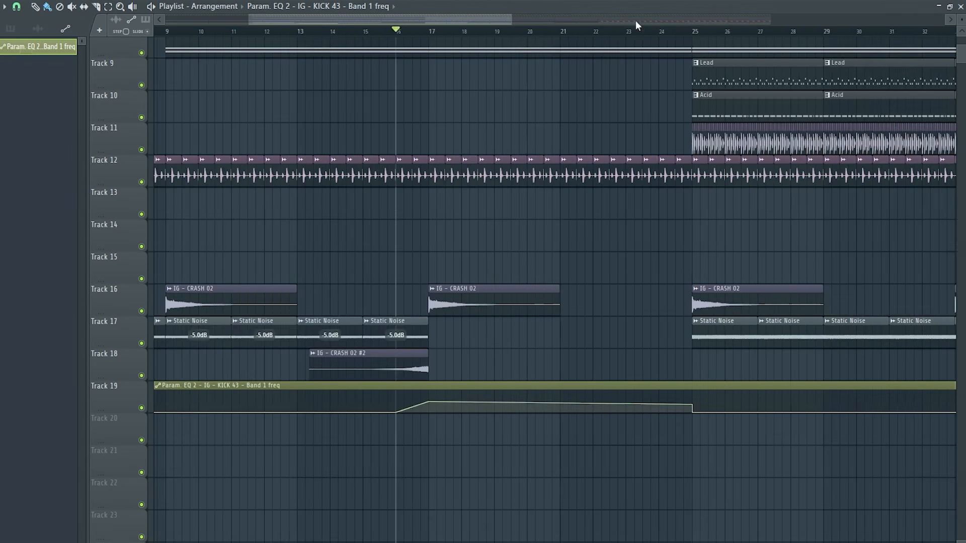
left_click(617, 31)
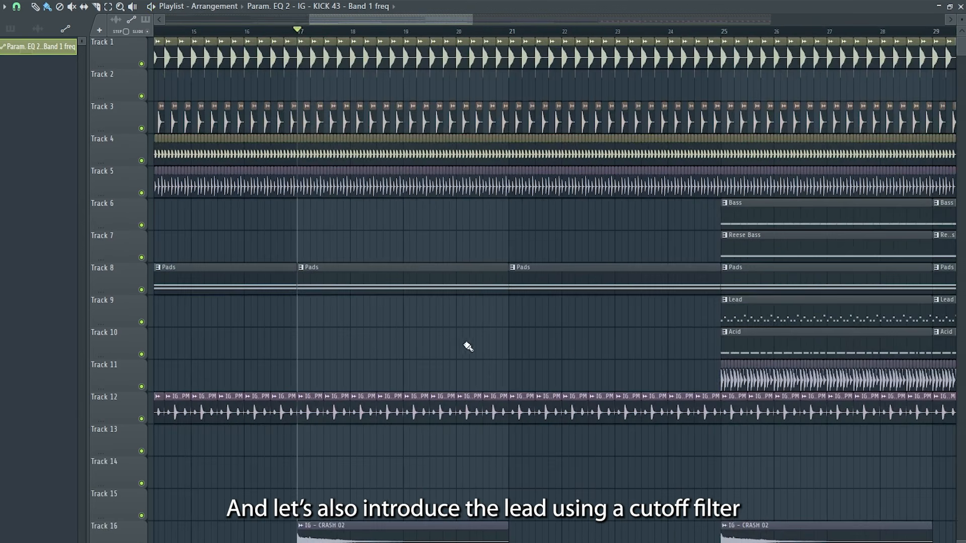
Place Lead clips on Track 9 across bars 17 through 24 and create a cutoff automation clip for Fruity Filter on Serum 2 #4.
left_click_drag(298, 319, 615, 314)
left_click_drag(437, 288, 438, 322)
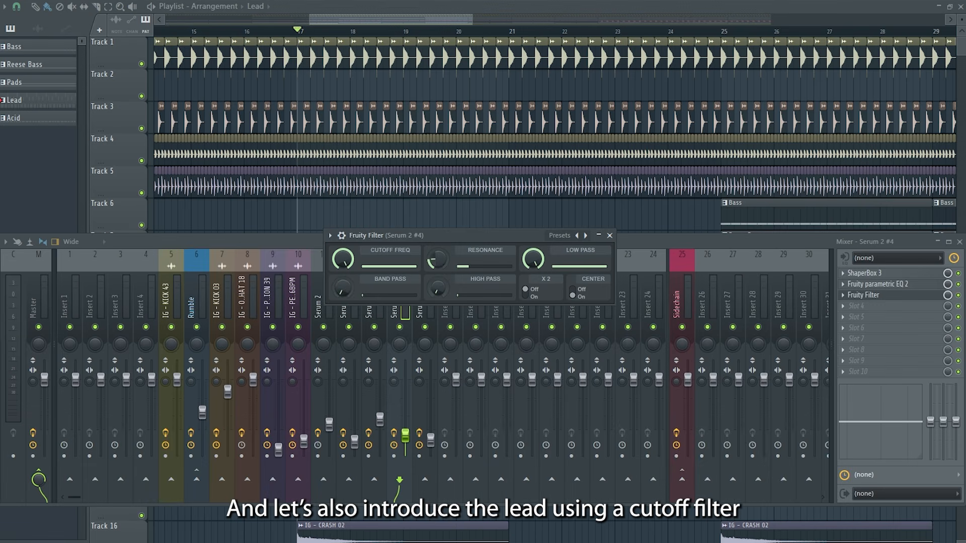
right_click(343, 258)
left_click(395, 345)
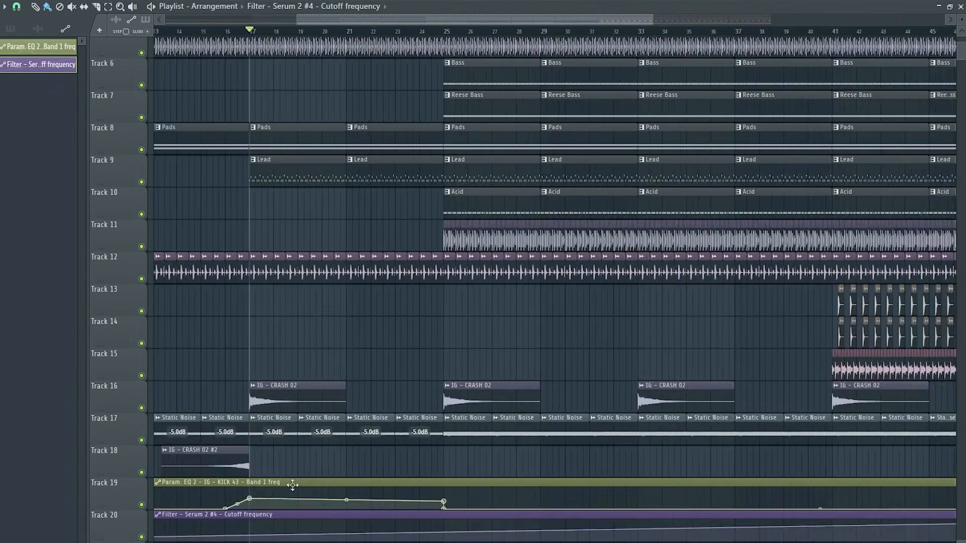
Shape the Serum 2 #4 cutoff automation to stay closed until bar 17 and rise steadily to open at bar 25.
scroll(267, 428, "up", 3)
scroll(237, 323, "down", 6)
right_click(225, 346)
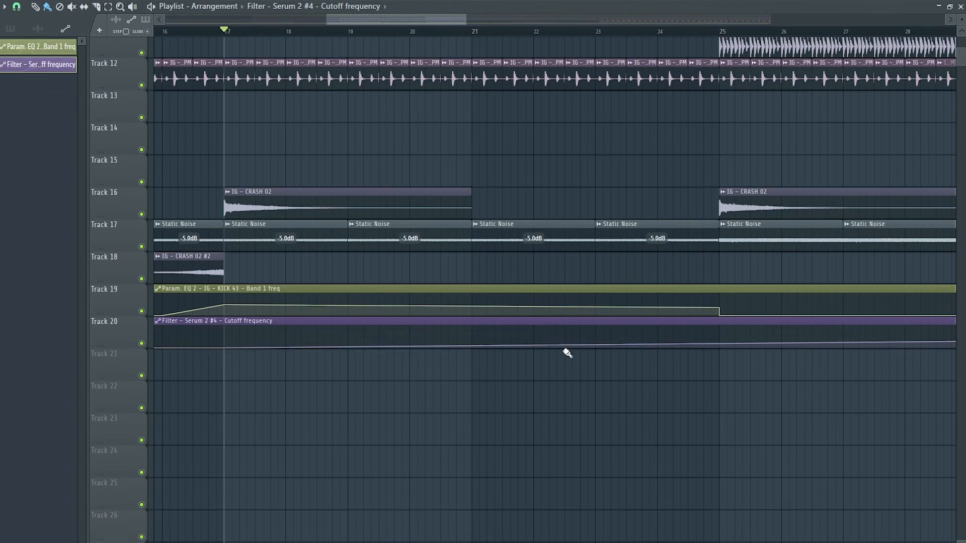
right_click(719, 336)
left_click_drag(720, 337, 721, 326)
Play the build-up from bar 17 to check the lead's filter sweep, and return the playhead to bar 17.
key("space")
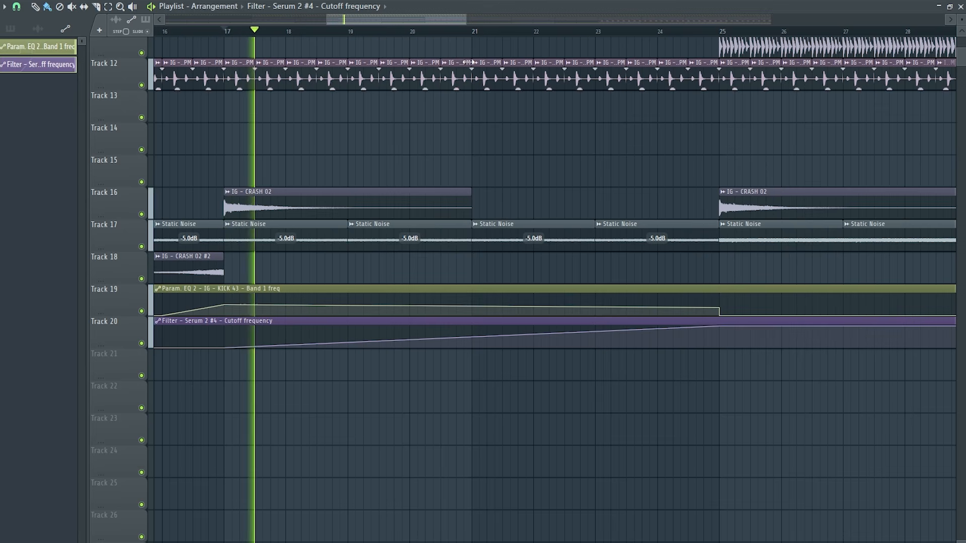
left_click(440, 33)
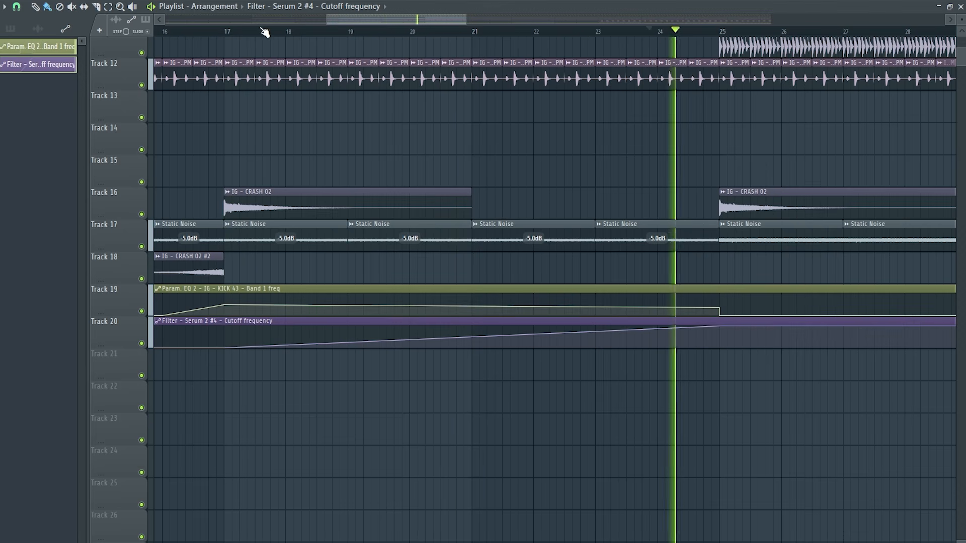
key("space")
left_click(225, 31)
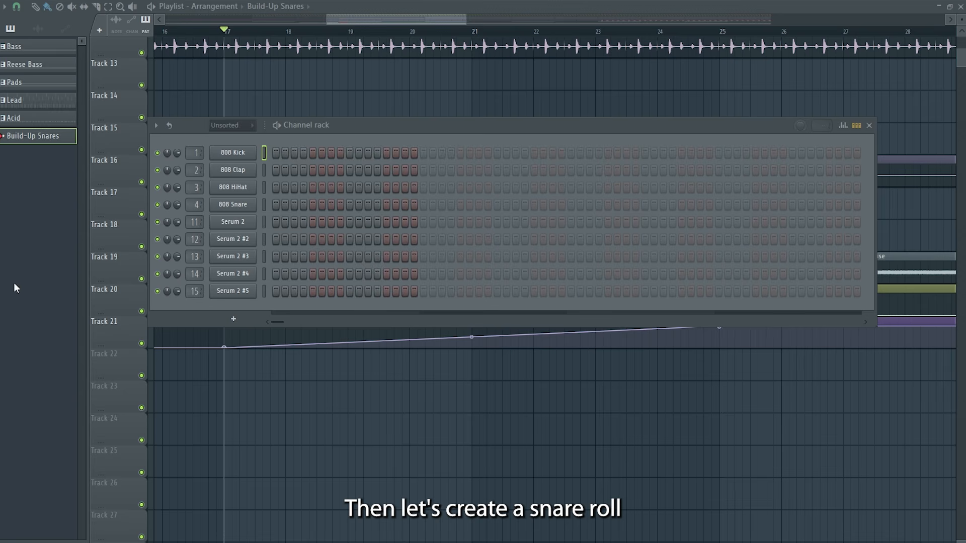
Fill every step of the IG - SNARE 18 channel in Build-Up Snares and place the pattern on Track 18 across bars 17 through 24.
mouse_move(228, 307)
left_mouse_down()
mouse_move(231, 319)
mouse_move(857, 308)
left_mouse_up()
left_click(869, 126)
left_click(557, 235)
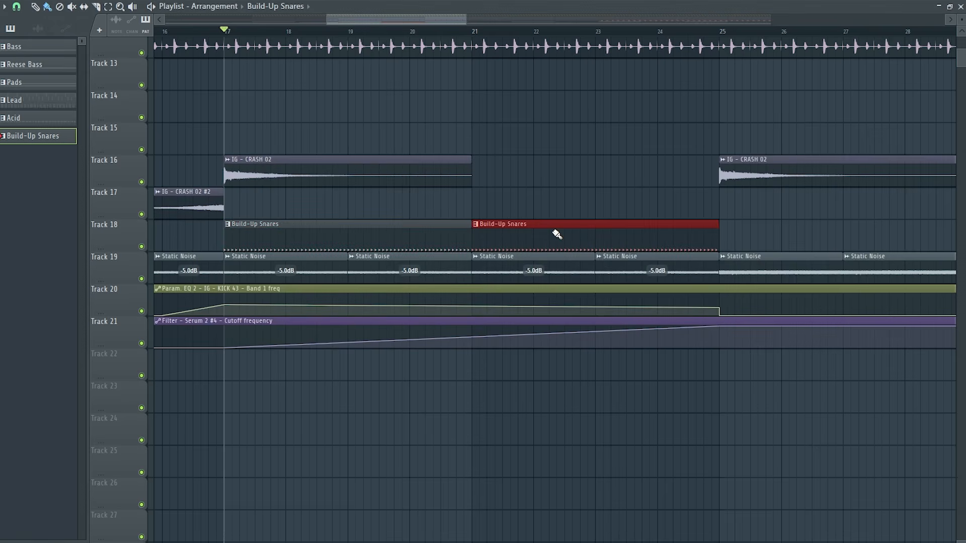
Route IG - SNARE 18 to mixer track 16 with Fruity Filter and create a cutoff automation clip spanning bars 17 through 24.
left_click_drag(225, 31, 708, 45)
double_click(396, 227)
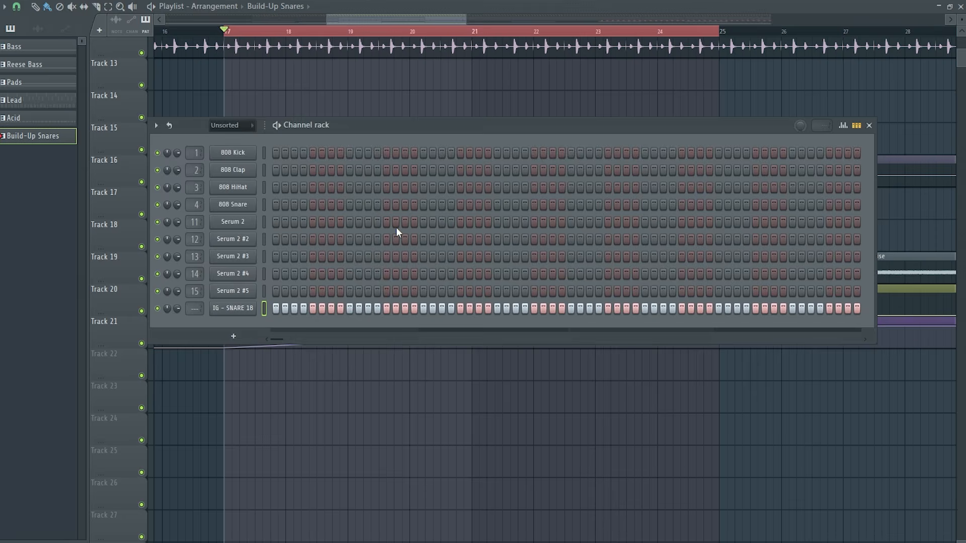
left_click(217, 311)
key("ctrl+l")
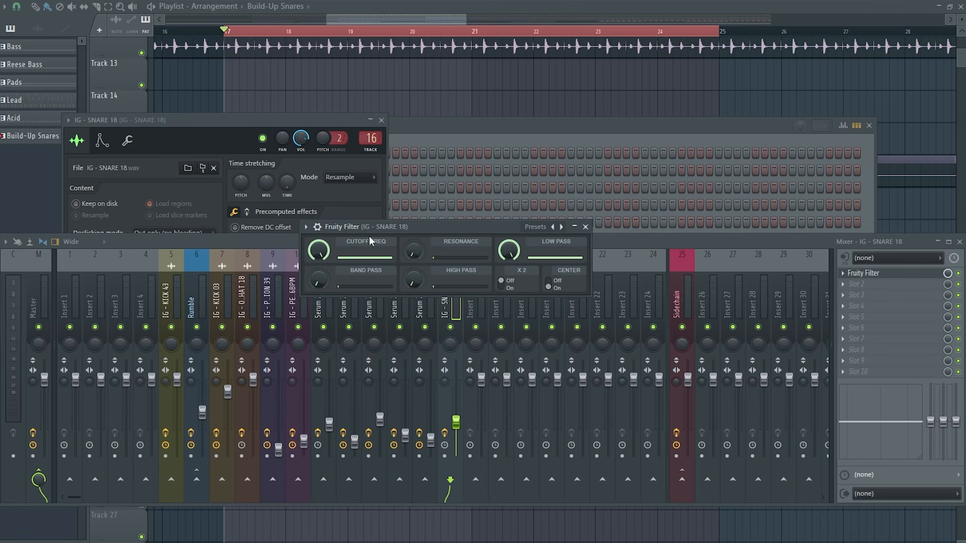
right_click(319, 251)
left_click(397, 339)
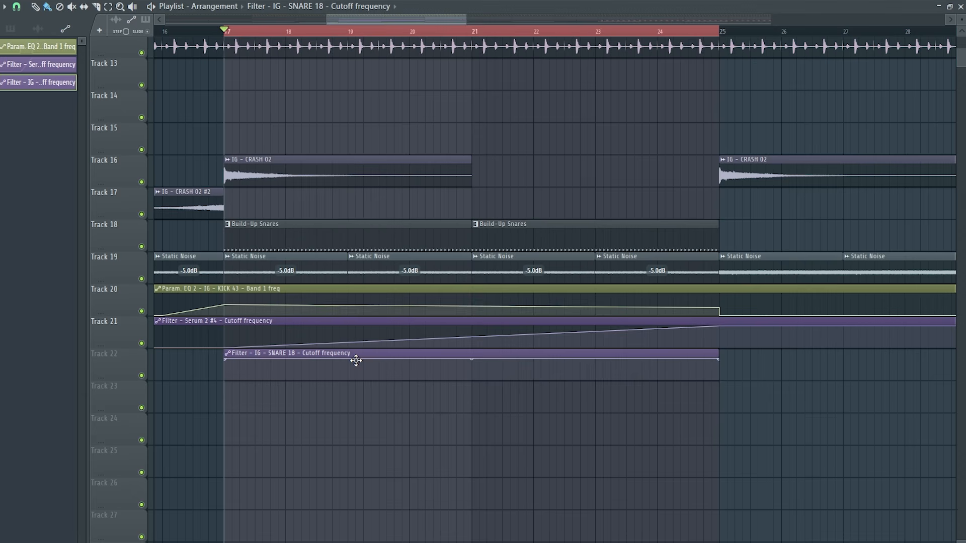
Lower the start of the snare cutoff automation at bar 17 so it rises to bar 25, and audition the snare roll.
left_click_drag(229, 363, 229, 377)
key("space")
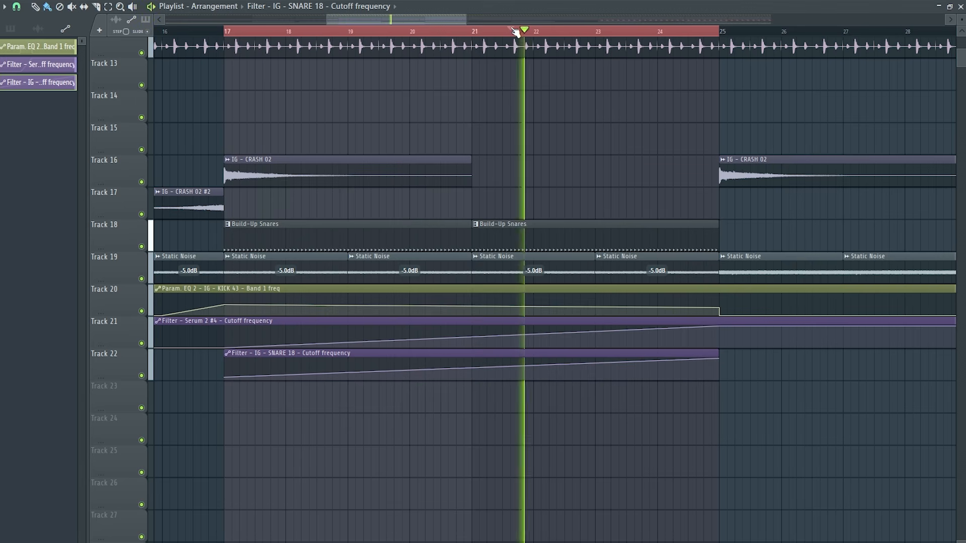
key("F6")
left_click(229, 125)
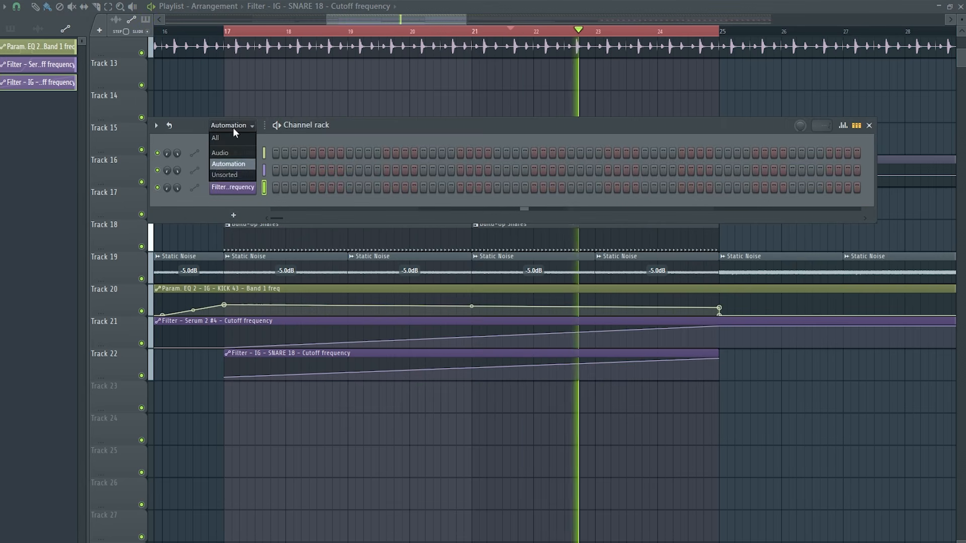
left_click(226, 185)
left_click(868, 125)
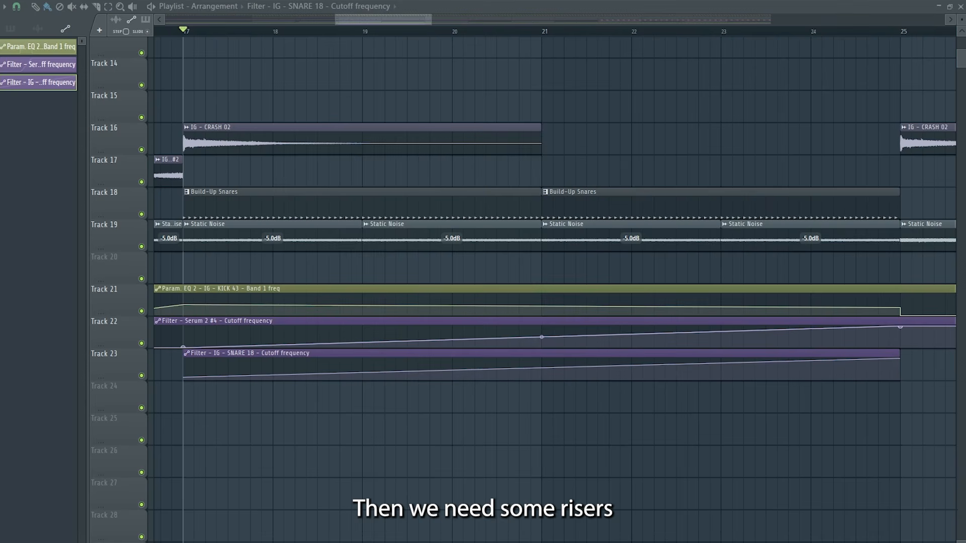
Place IG - RISER 02 on Track 20 at bar 17 and set its time stretching to Stretch, fitting the clip to end at bar 25.
left_click_drag(1, 346, 185, 271)
double_click(275, 272)
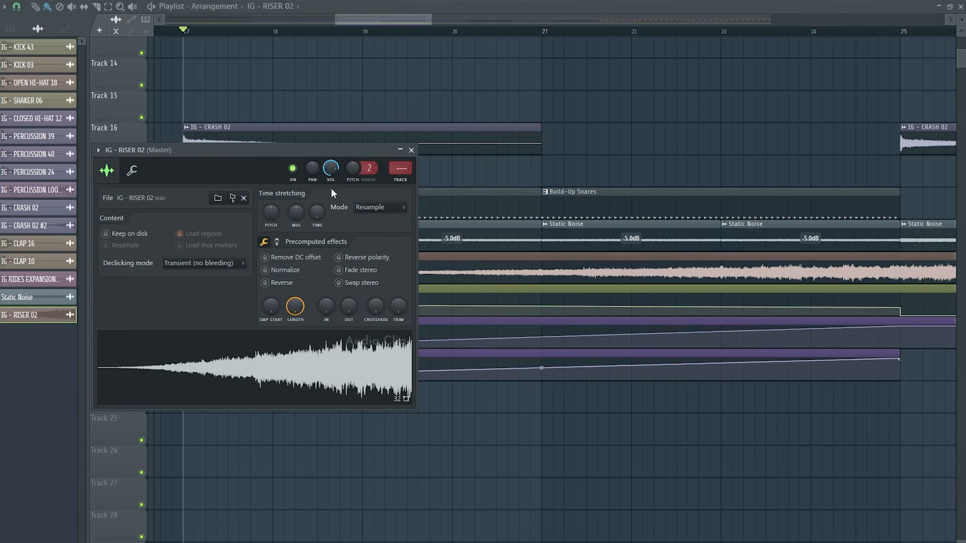
left_click(382, 210)
left_click(370, 236)
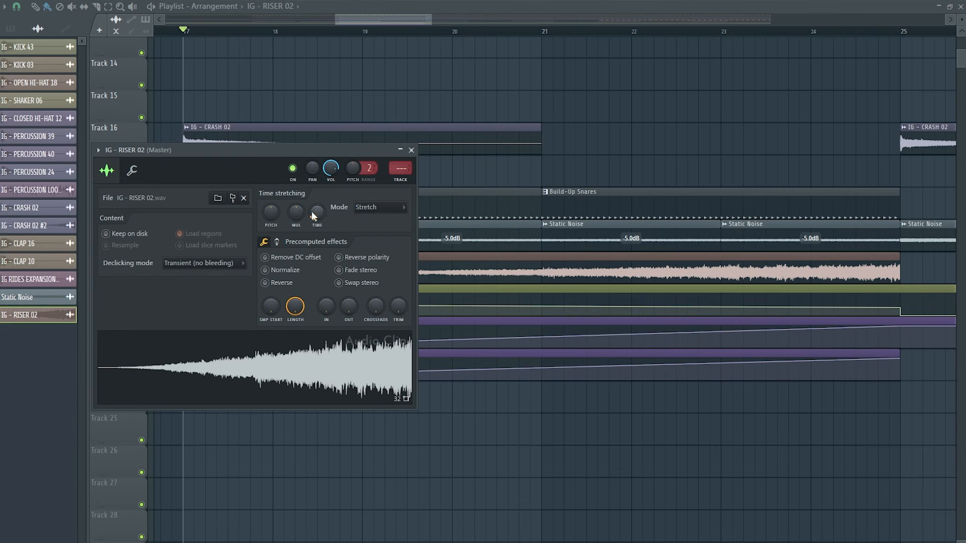
Balance the volume of IG - RISER 02 while playing the build-up, and close its channel settings.
key("space")
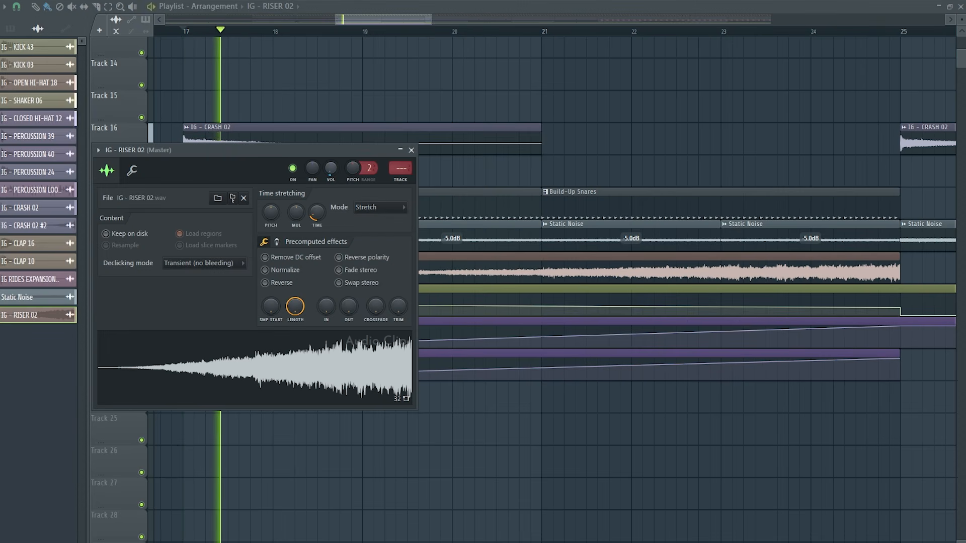
left_click(470, 31)
double_click(529, 277)
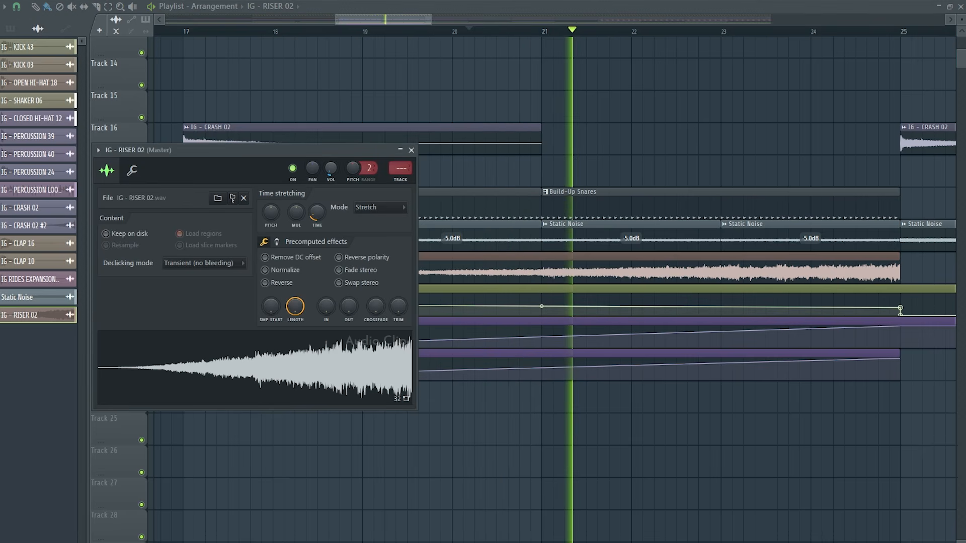
left_click(411, 150)
left_click(788, 34)
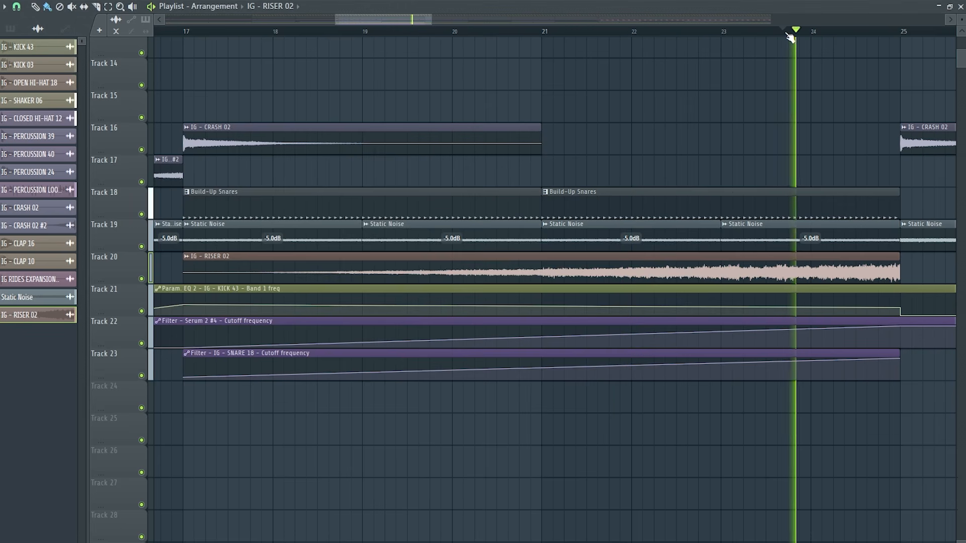
key("space")
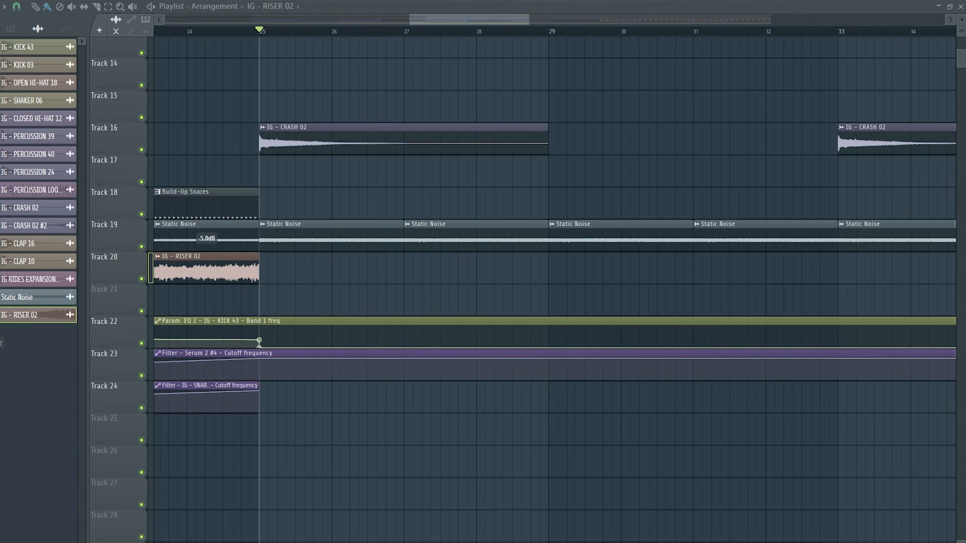
Place IG - DOWNLIFTER 02 on Track 21 at bar 25, stretch it in Stretch mode to end at bar 33 and lower its volume.
left_click_drag(1, 281, 266, 310)
double_click(326, 302)
left_click(390, 221)
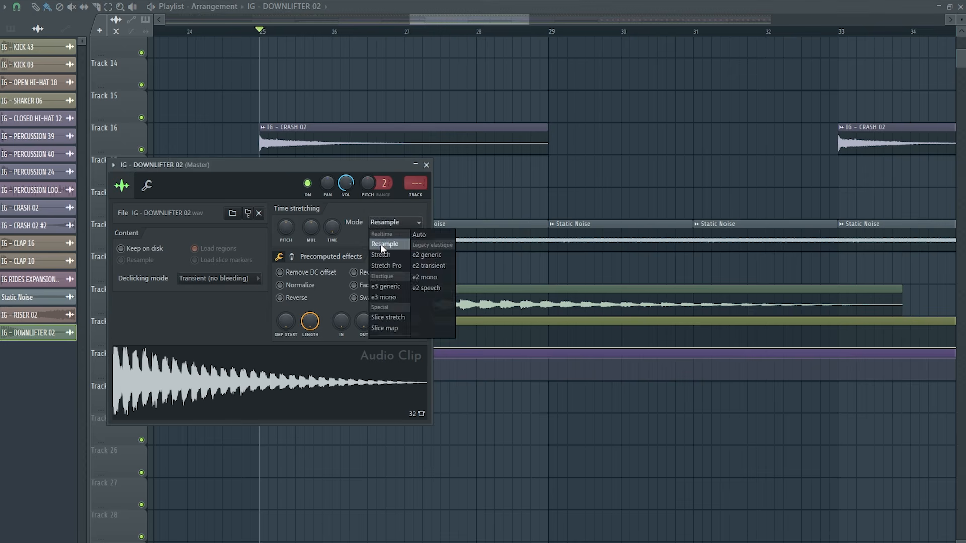
left_click(380, 243)
scroll(336, 231, "up", 3)
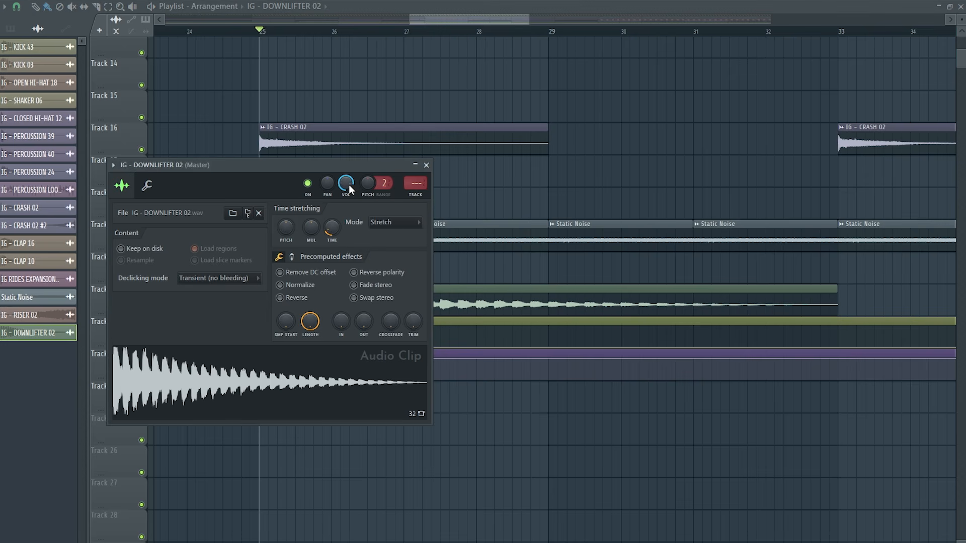
key("space")
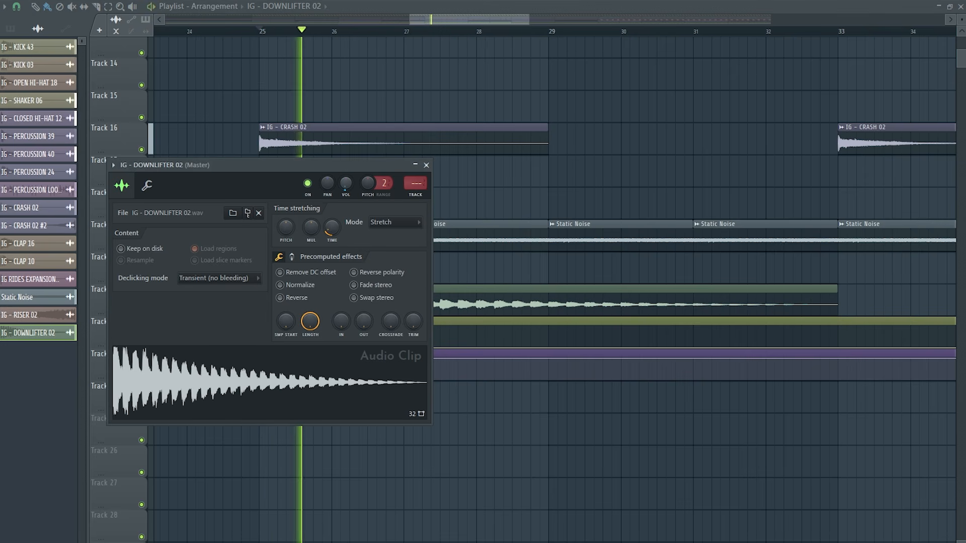
Turn band 1 of the Master's Fruity Parametric EQ 2 into a high-pass and lower its frequency to the minimum.
key("space")
right_click(296, 274)
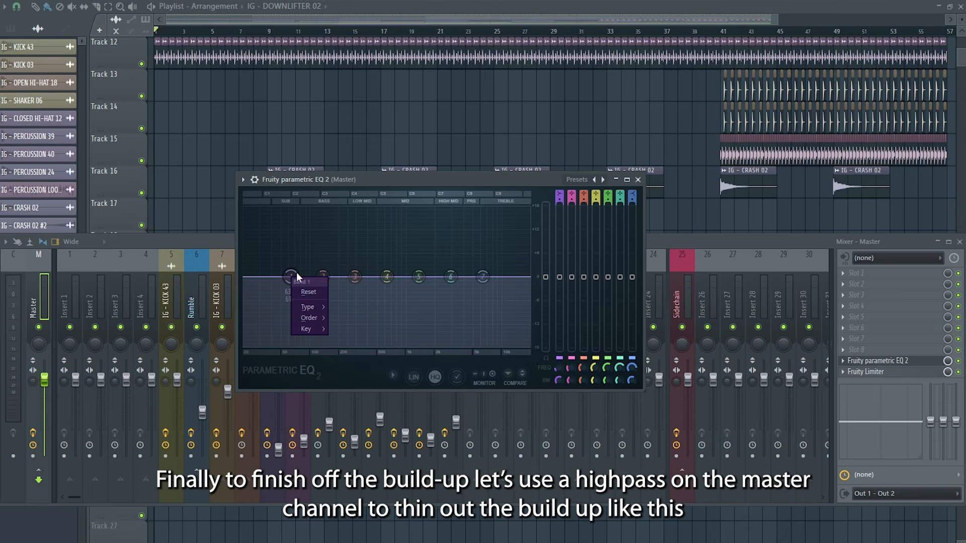
left_click(352, 339)
left_click(333, 318)
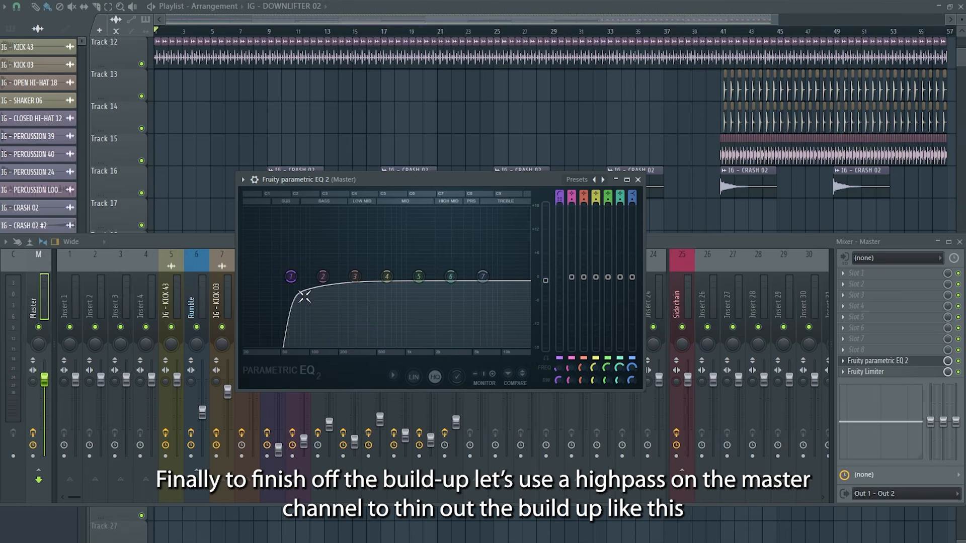
left_click_drag(301, 290, 248, 282)
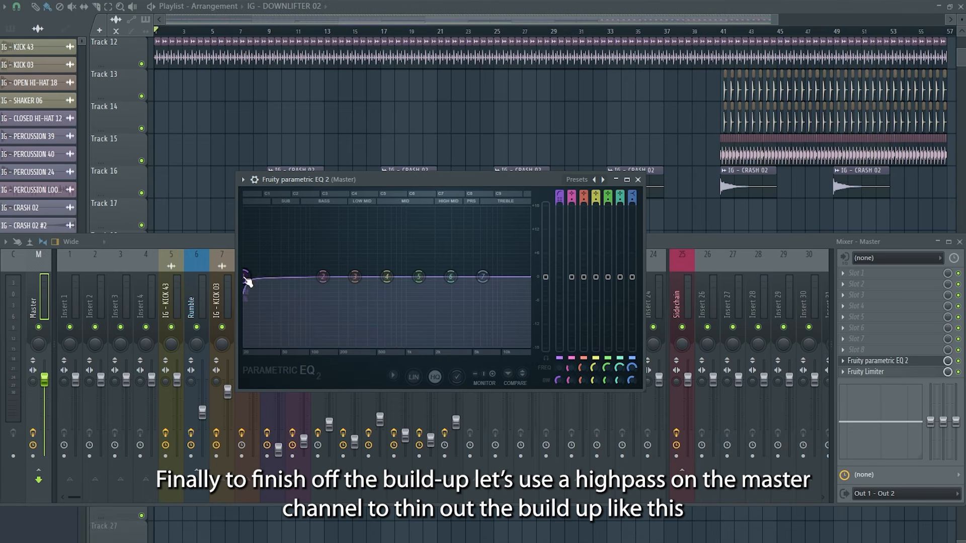
Create an automation clip for the Master EQ's band 1 frequency and make it rise from bar 17 to bar 25.
right_click(561, 366)
left_click(605, 435)
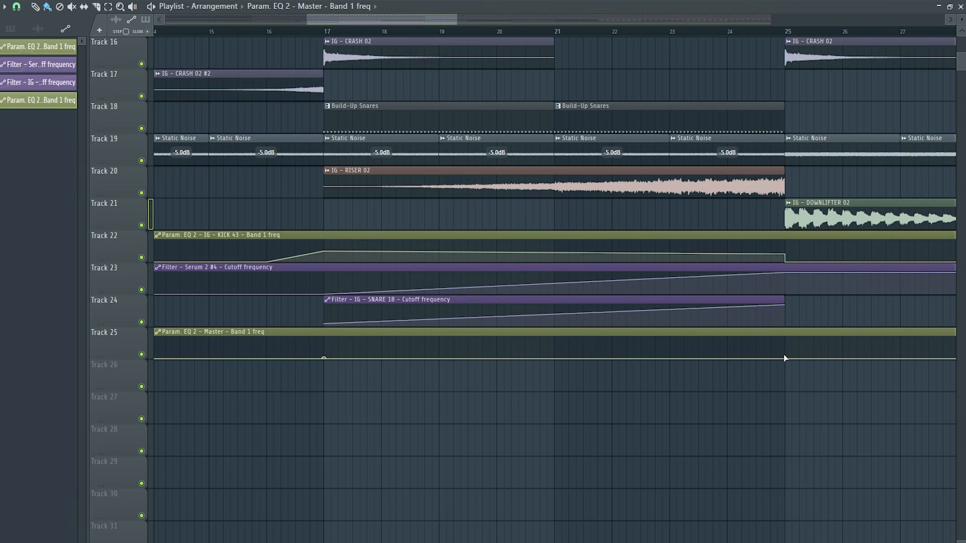
left_click_drag(785, 358, 786, 346)
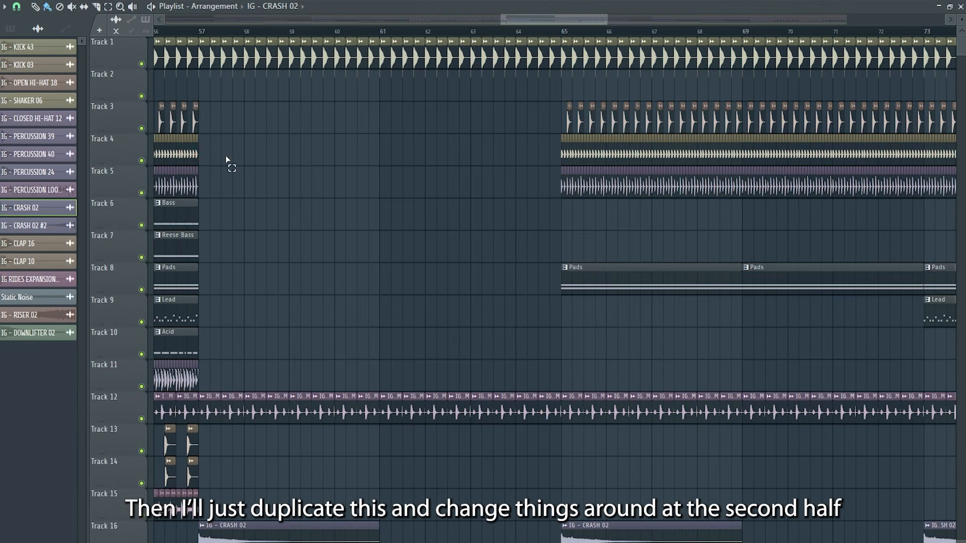
Duplicate the open hi-hat and shaker clips on Tracks 3 and 4 to fill the empty section from bar 57 to 65.
left_click_drag(227, 161, 175, 122)
scroll(175, 122, "down", 3)
key("ctrl+b")
key("ctrl+b")
key("ctrl+b")
key("ctrl+b")
key("ctrl+b")
key("ctrl+b")
key("ctrl+b")
key("ctrl+b")
key("ctrl+b")
key("ctrl+b")
key("ctrl+b")
key("ctrl+b")
key("ctrl+b")
key("ctrl+b")
key("ctrl+b")
key("ctrl+b")
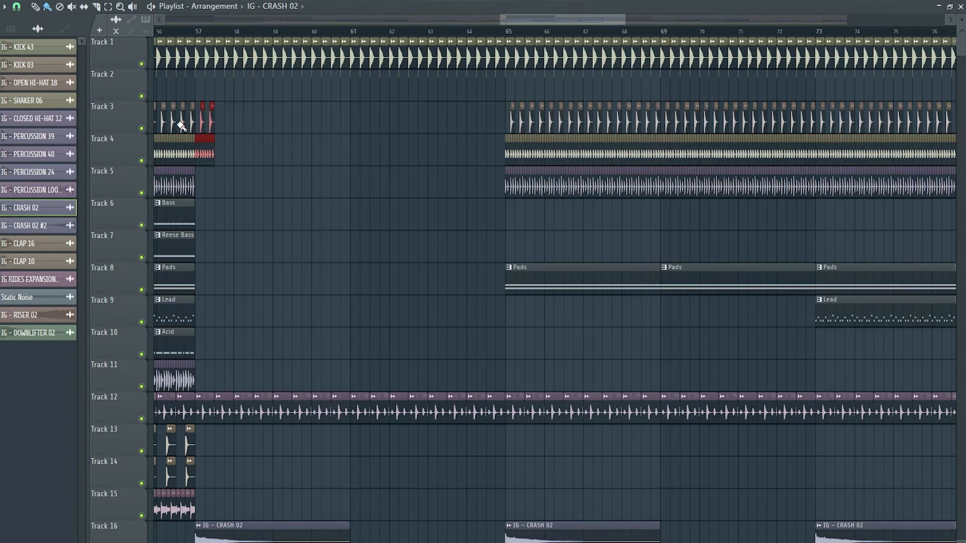
Duplicate the Pads across bars 57 to 65 and the Lead across bars 57 to 73.
left_click_drag(234, 286, 190, 286)
key("ctrl+b")
key("ctrl+b")
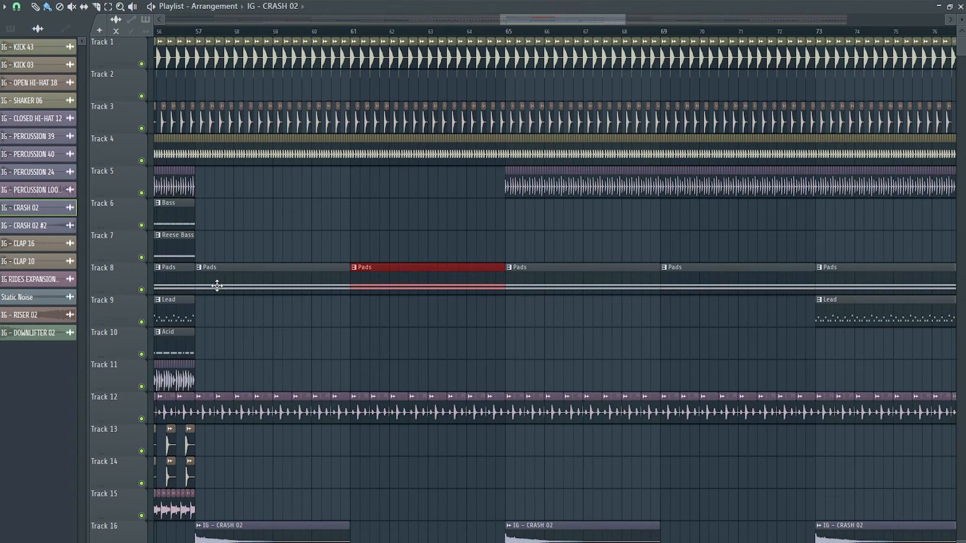
left_click_drag(220, 318, 189, 323)
key("ctrl+b")
key("ctrl+b")
key("ctrl+b")
Delete the second Serum 2 #4 cutoff automation clip on Track 23 and extend the first one to bar 113.
scroll(251, 322, "down", 10)
scroll(284, 383, "down", 5)
right_click(301, 433)
scroll(467, 445, "down", 2)
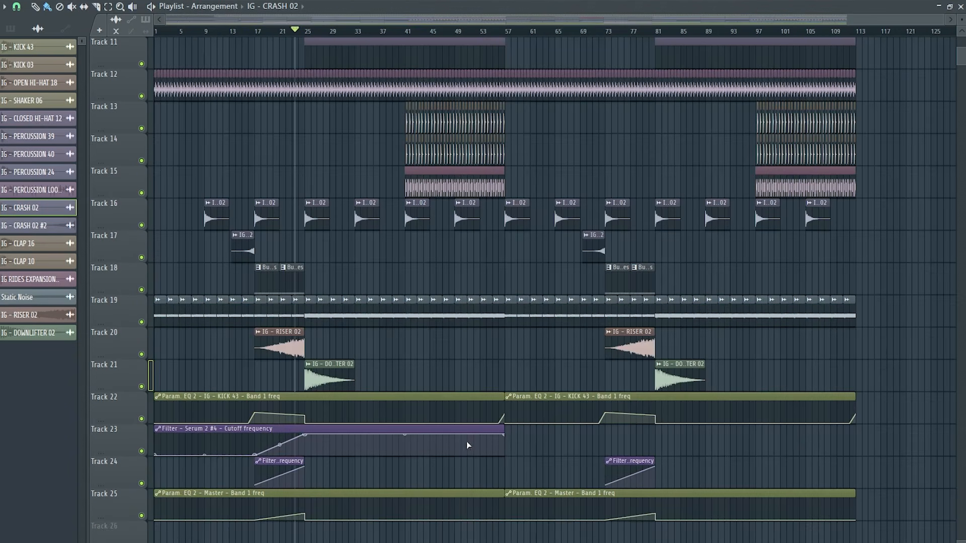
left_click_drag(566, 431, 853, 419)
Drop the Serum 2 #4 cutoff automation to a lower level at bar 57 and copy that point's value.
scroll(805, 442, "up", 8)
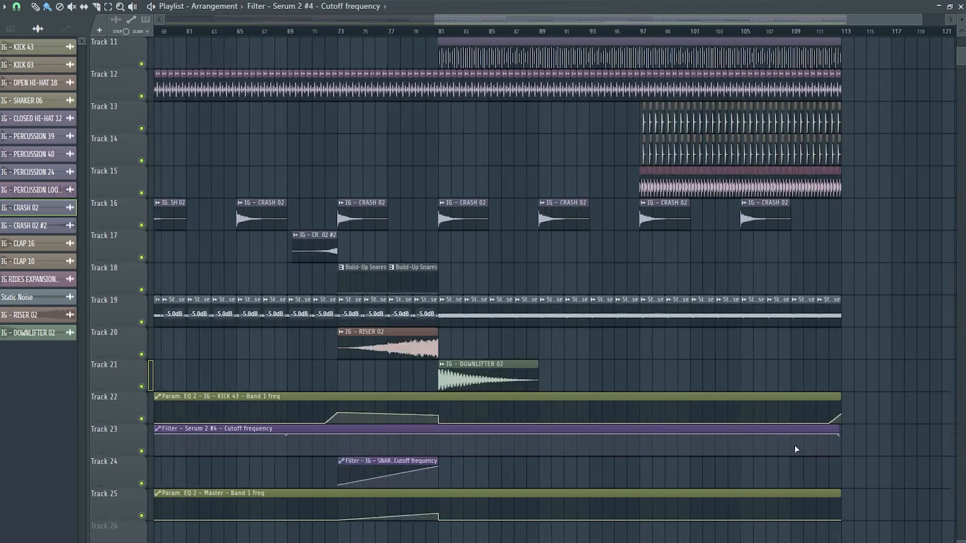
left_click_drag(533, 433, 529, 446)
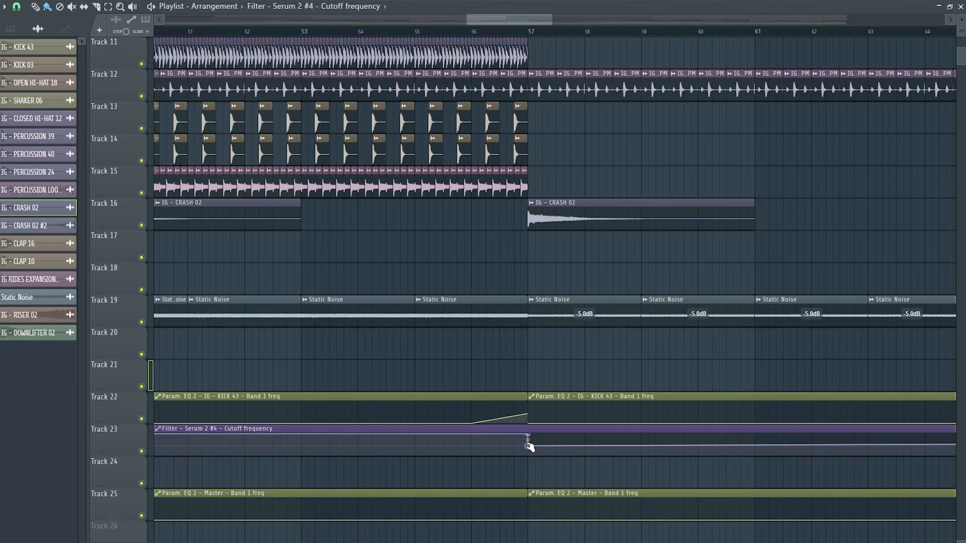
scroll(528, 446, "down", 4)
right_click(527, 445)
left_click(543, 514)
scroll(514, 478, "down", 4)
scroll(612, 446, "up", 6)
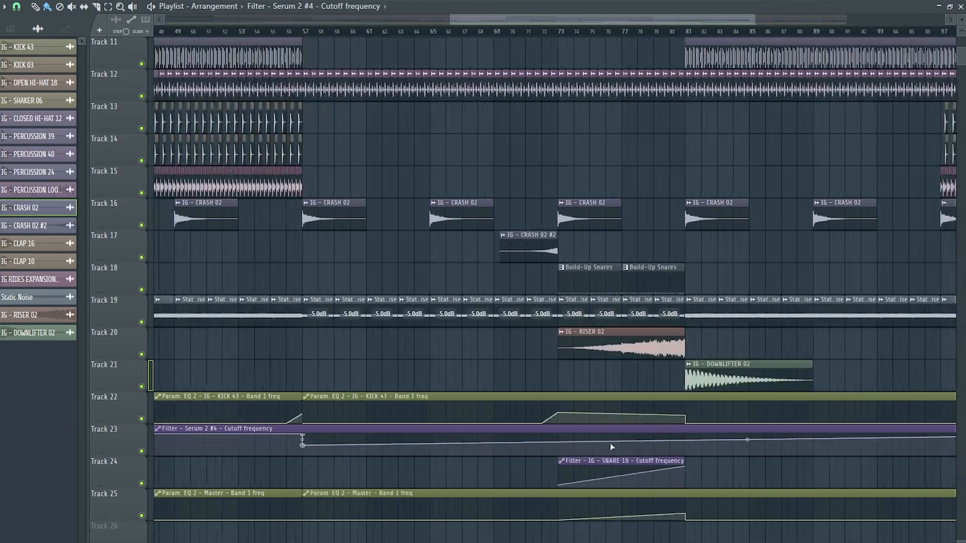
Hold the copied cutoff value until bar 73 and make the Serum 2 #4 automation rise back up by bar 81.
right_click(518, 446)
right_click(517, 447)
left_click(556, 524)
right_click(795, 443)
left_click_drag(795, 443, 797, 430)
Duplicate the claps on Tracks 13 and 14 into the second build-up, aligned to start from bar 65.
scroll(680, 394, "down", 3)
scroll(679, 394, "down", 3)
left_click_drag(460, 387, 164, 355)
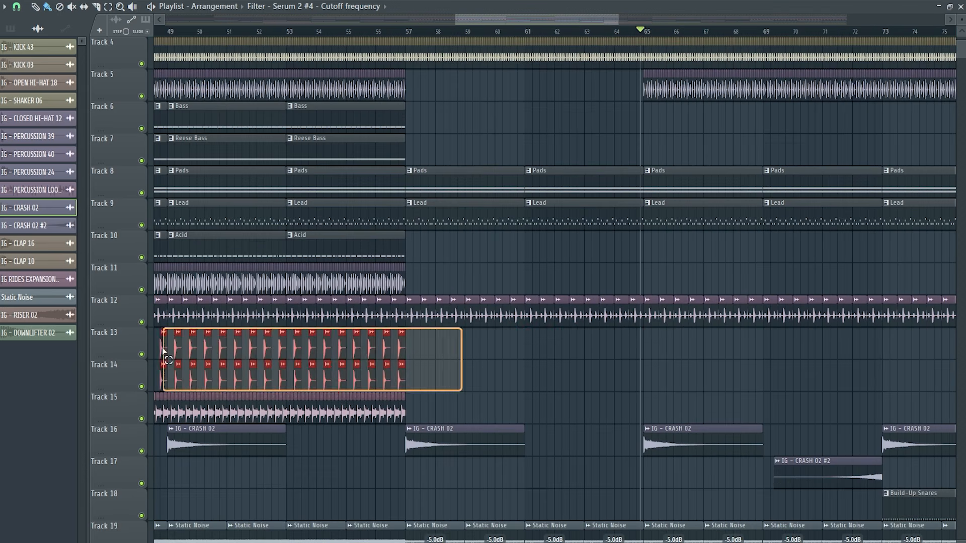
key("ctrl+b")
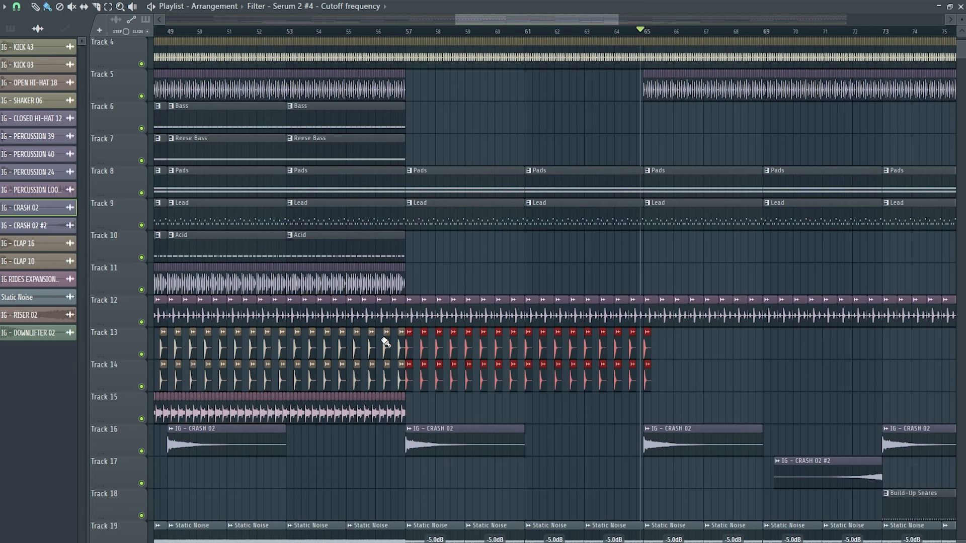
left_click_drag(436, 351, 475, 350)
scroll(576, 347, "up", 8)
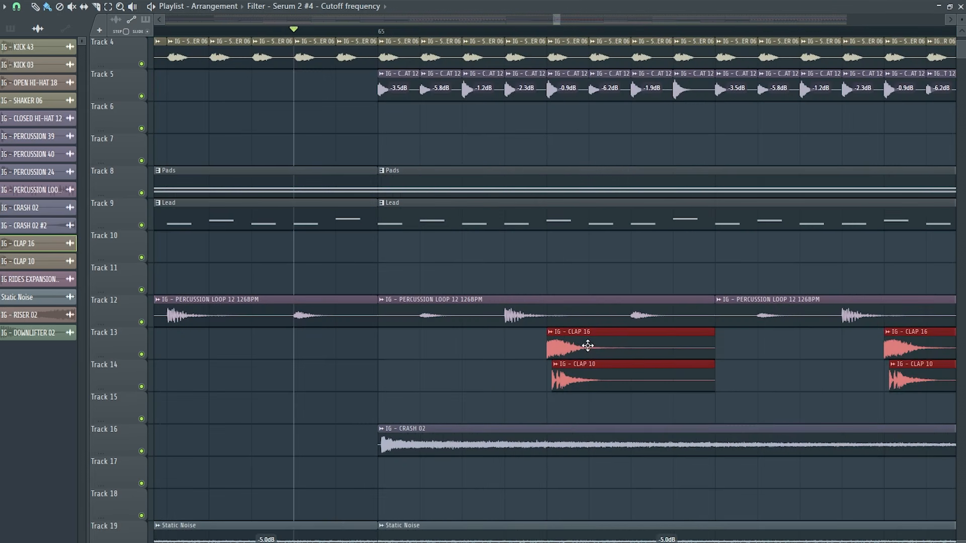
Duplicate the claps and rides on Tracks 13 to 15 into the second drop so they start at bar 81.
scroll(588, 346, "down", 10)
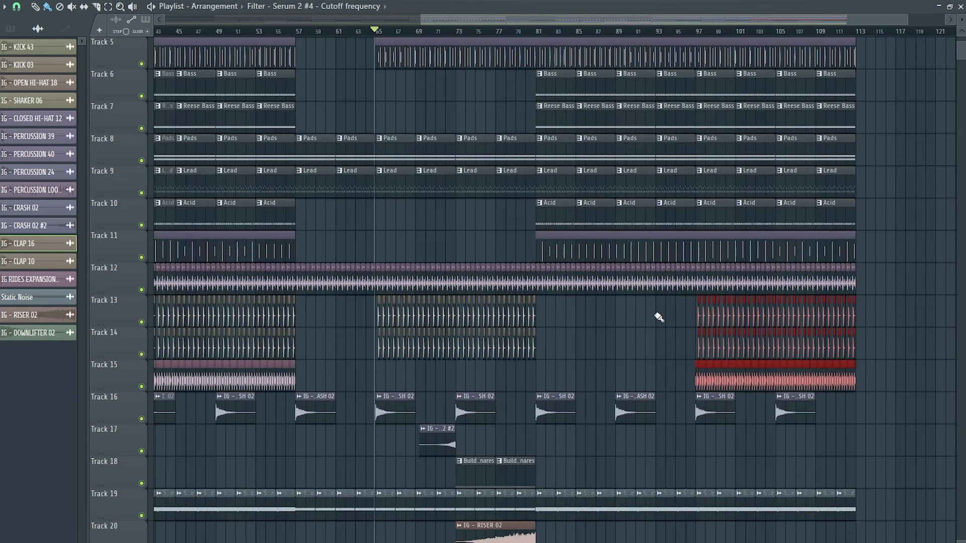
key("ctrl+b")
left_click_drag(745, 319, 427, 334)
scroll(390, 361, "up", 8)
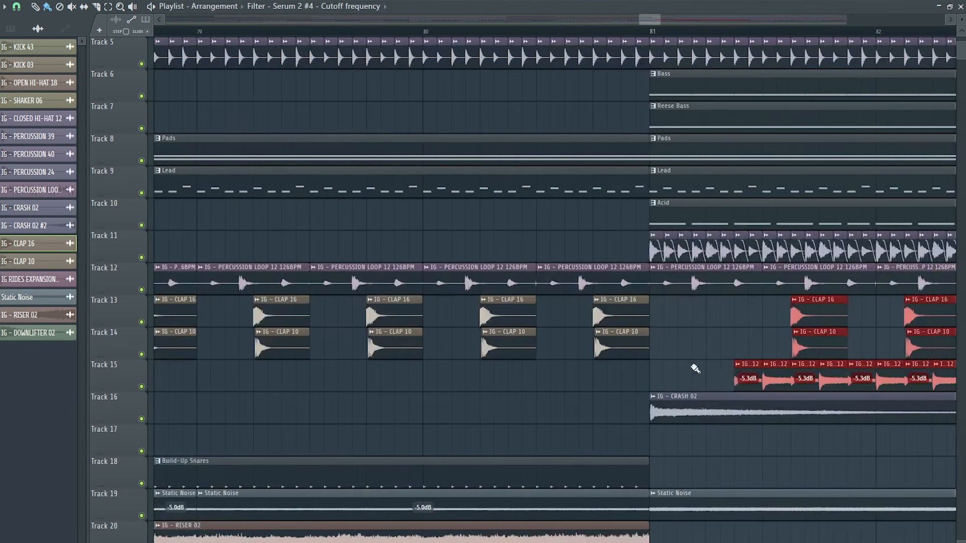
left_click_drag(748, 375, 661, 384)
scroll(519, 424, "down", 5)
scroll(576, 56, "up", 4)
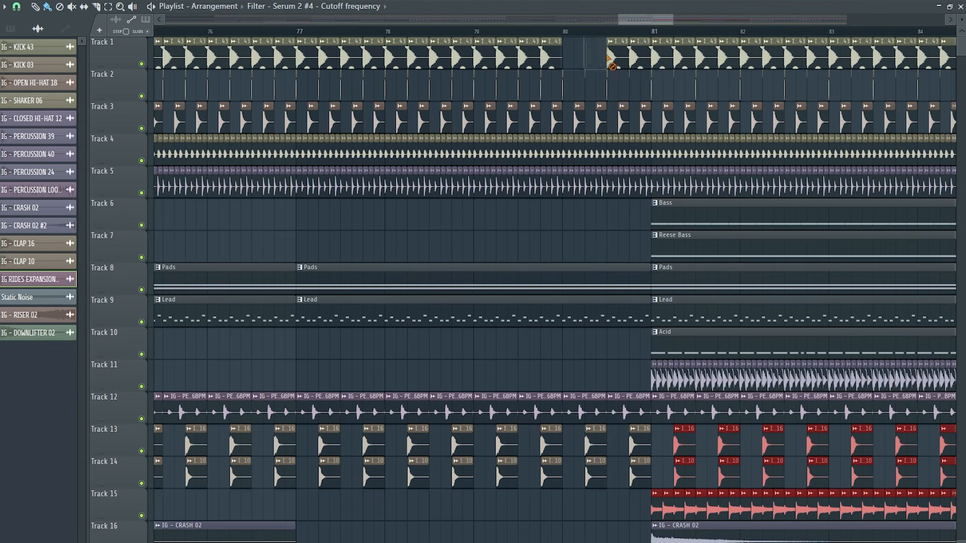
Clear bar 80 of the drums, Pads, percussion loop and claps to make a one-bar break before the second drop.
mouse_move(644, 114)
left_mouse_down()
mouse_move(647, 155)
mouse_move(569, 159)
left_mouse_up()
mouse_move(612, 187)
left_mouse_down()
mouse_move(653, 188)
mouse_move(564, 183)
left_mouse_up()
scroll(628, 183, "down", 3)
scroll(571, 185, "down", 4)
left_click(574, 187)
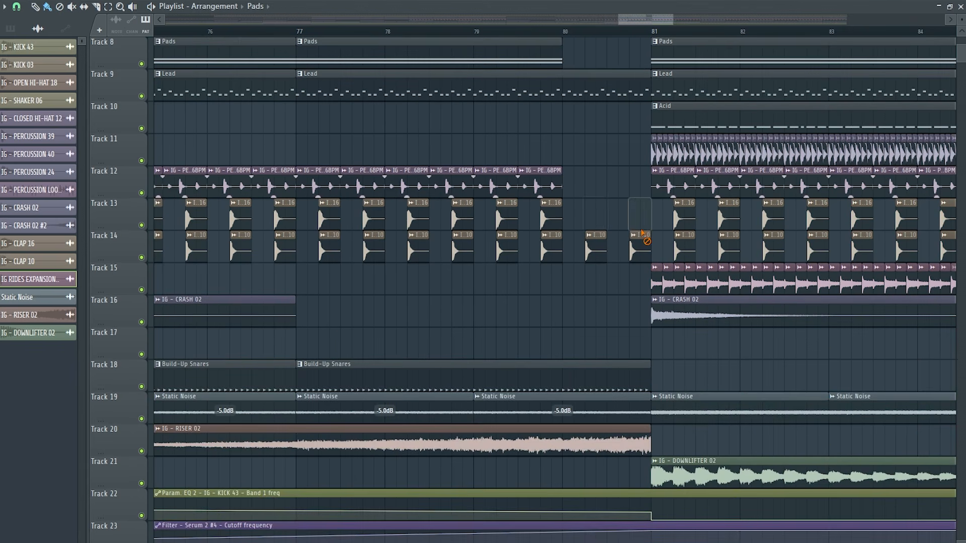
Make the second Build-Up Snares, Static Noise, riser and snare cutoff automation end at bar 80.
left_click_drag(649, 368, 562, 368)
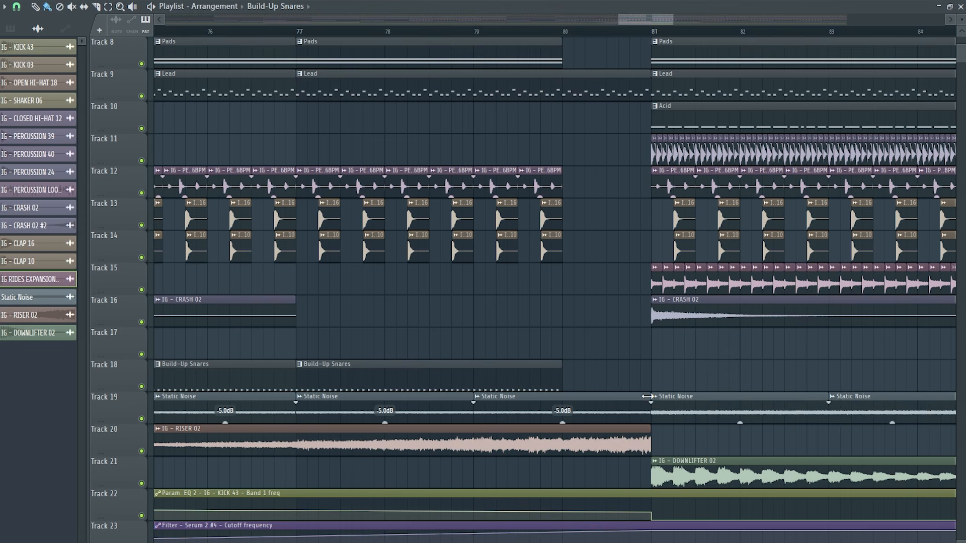
left_click_drag(648, 396, 562, 397)
scroll(562, 397, "down", 4)
left_click_drag(650, 312, 561, 313)
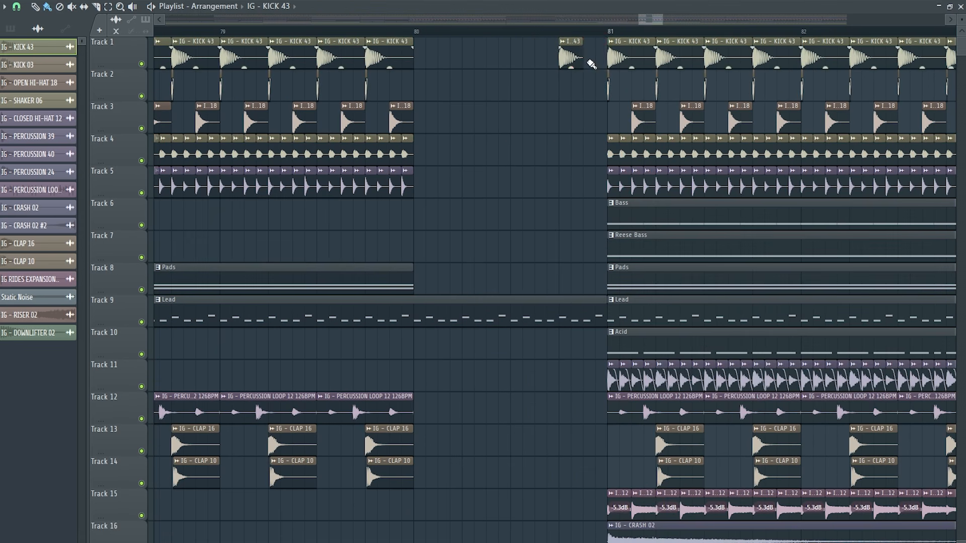
Make the second-half Master and IG - KICK 43 EQ frequency automation clips unique.
scroll(556, 118, "down", 8)
right_click(198, 305)
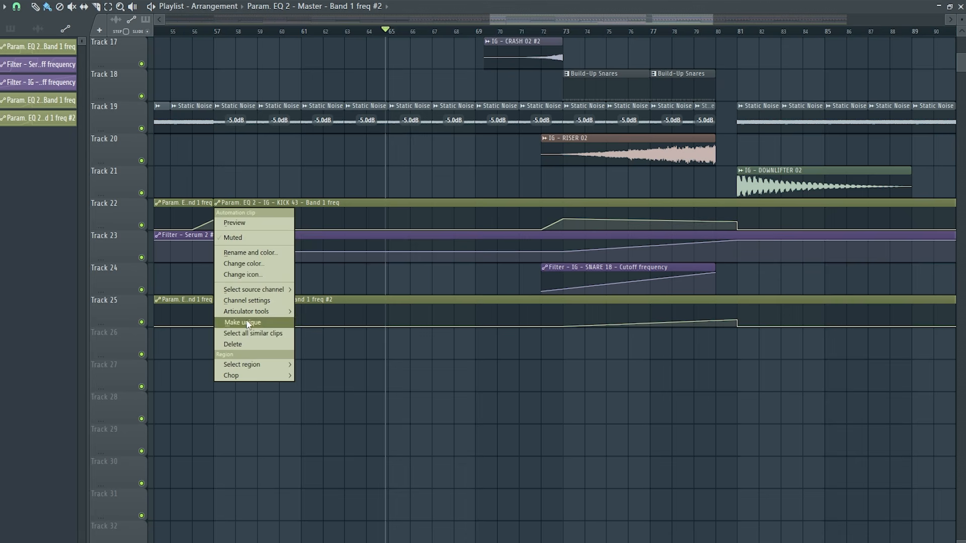
left_click(247, 323)
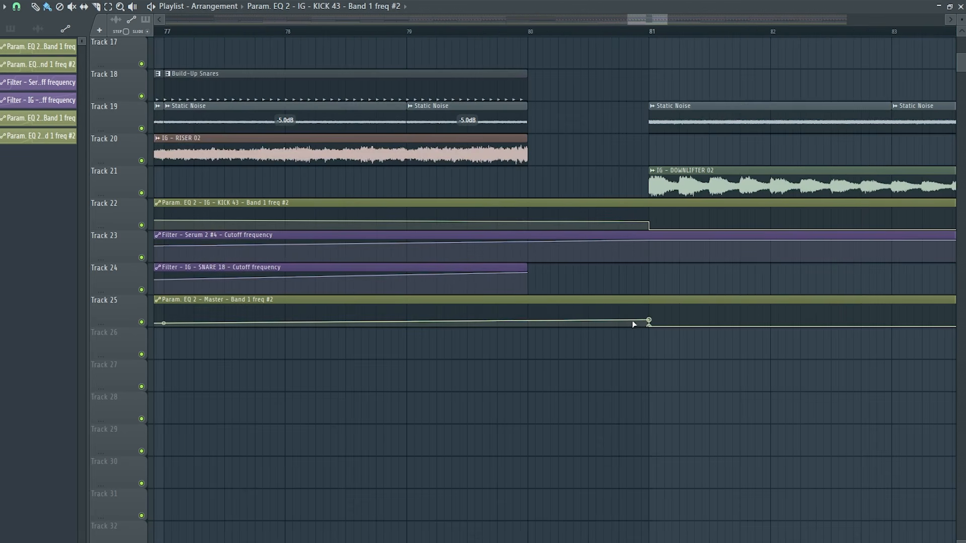
Move the drop points of the second Master and kick EQ frequency automation clips to bar 80.
left_click_drag(648, 320, 536, 322)
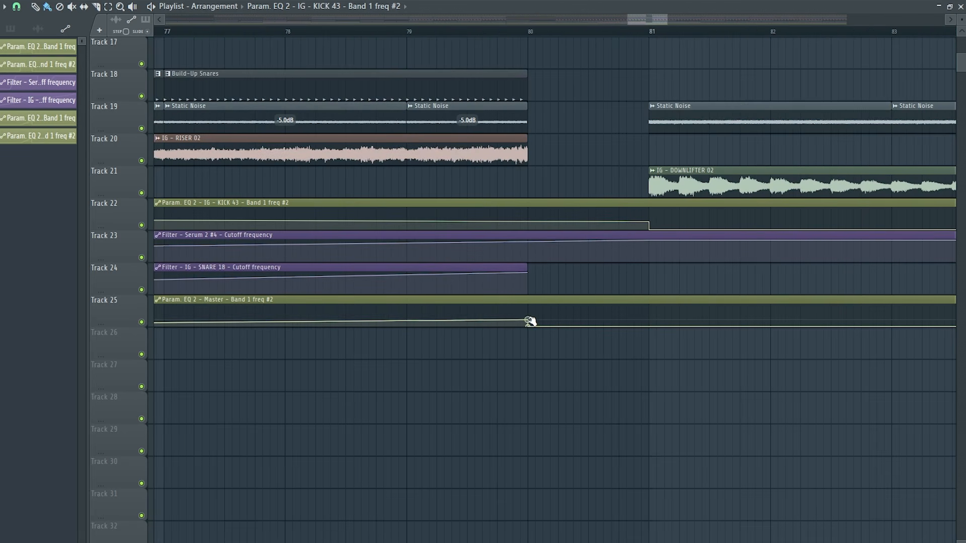
right_click(648, 222)
left_click(684, 406)
left_click_drag(648, 221, 529, 222)
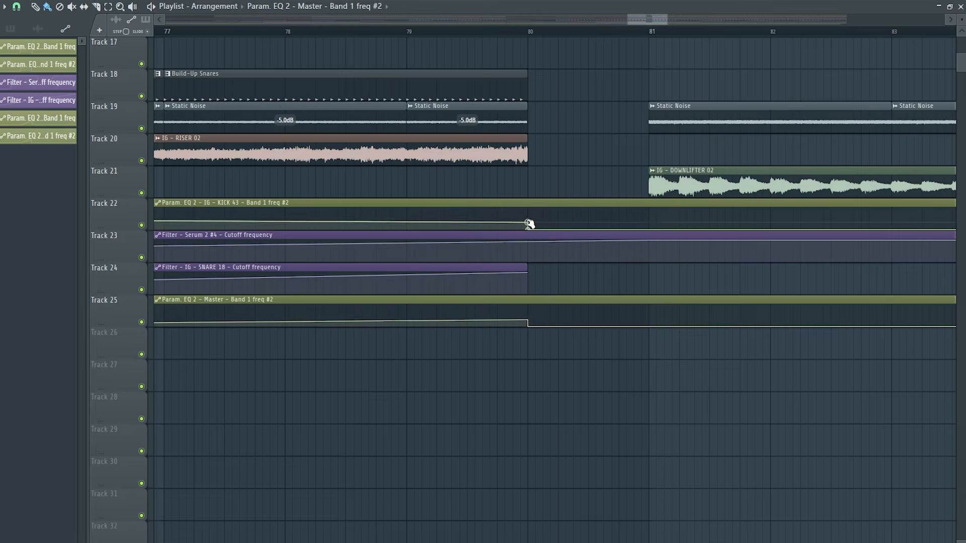
right_click(529, 222)
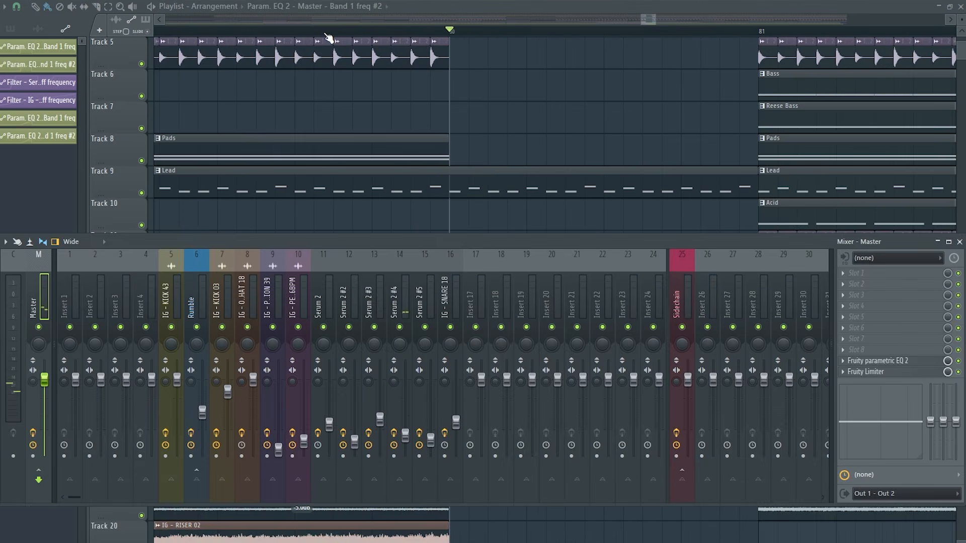
Audition the break at bar 80, solo Serum 2 #3 in the mixer and load Fruity Balance on it.
left_click(327, 35)
key("F9")
key("space")
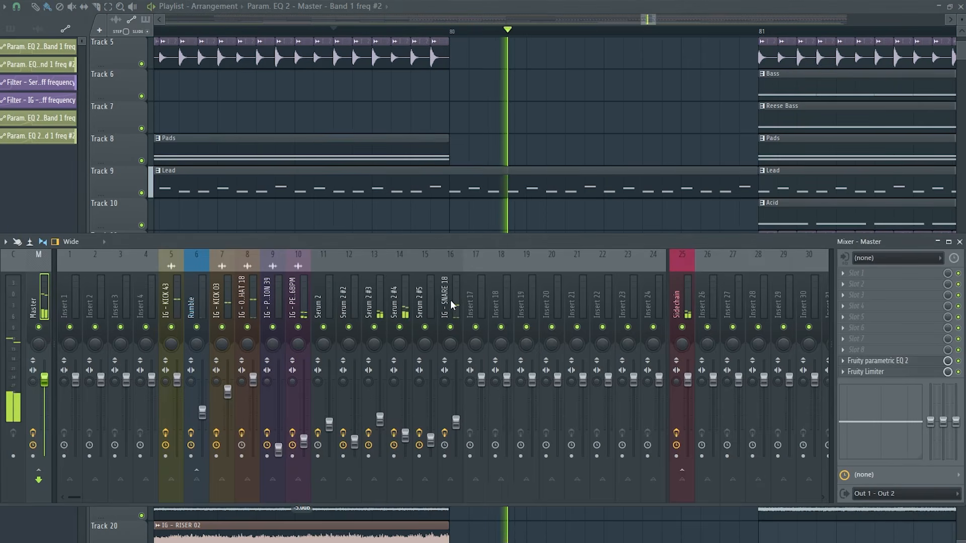
key("space")
left_click(377, 270)
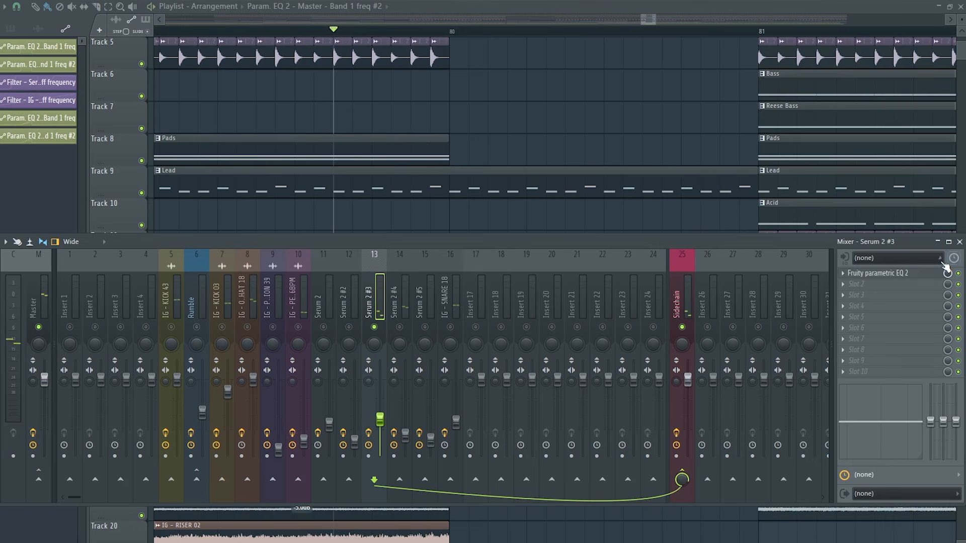
key("space")
key("space")
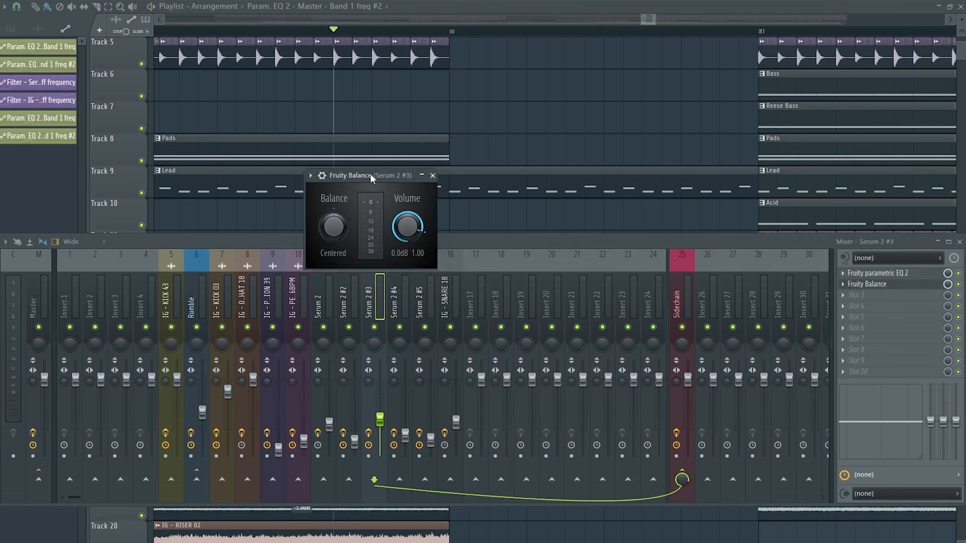
Create an automation clip for Serum 2 #3's Fruity Balance volume and copy its end point's value.
left_click_drag(370, 177, 391, 180)
right_click(430, 227)
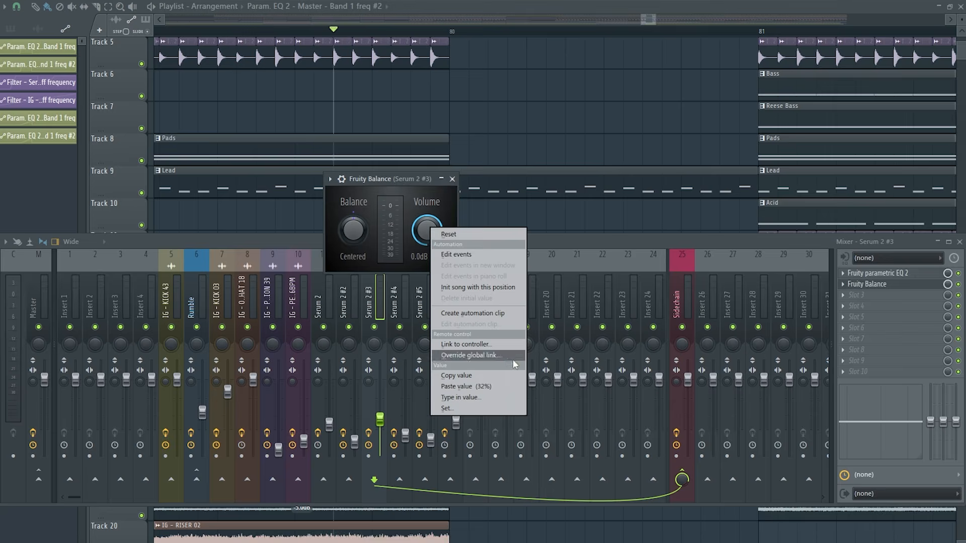
left_click(486, 314)
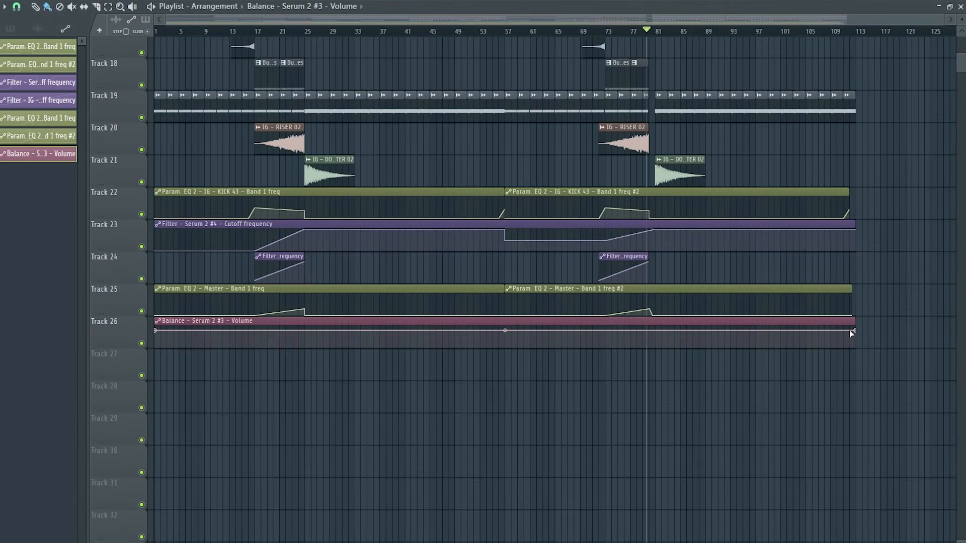
right_click(854, 330)
left_click(882, 515)
Add points to the Serum 2 #3 volume automation at bar 80 and drop the volume to zero there.
scroll(650, 361, "up", 9)
right_click(582, 331)
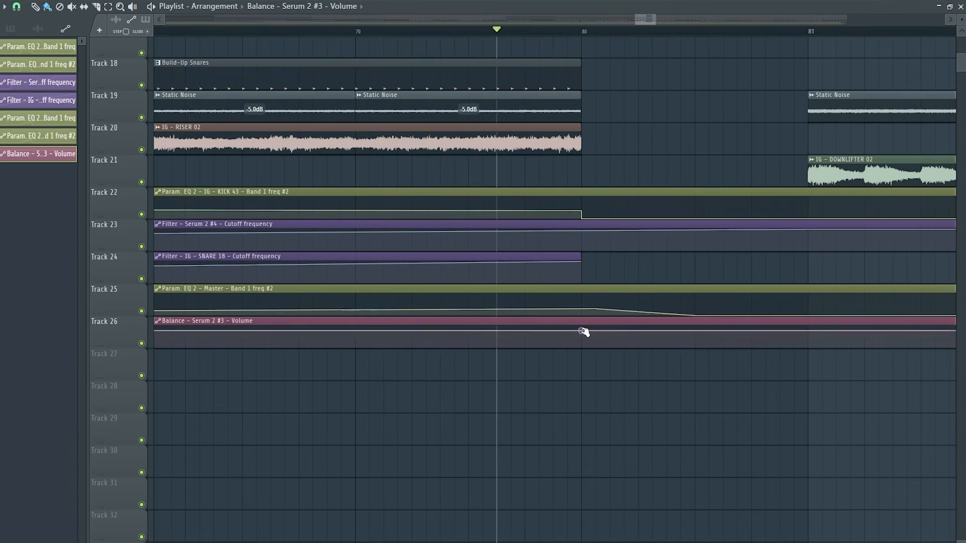
right_click(582, 331)
left_click(603, 515)
right_click(596, 331)
left_click_drag(596, 331, 581, 348)
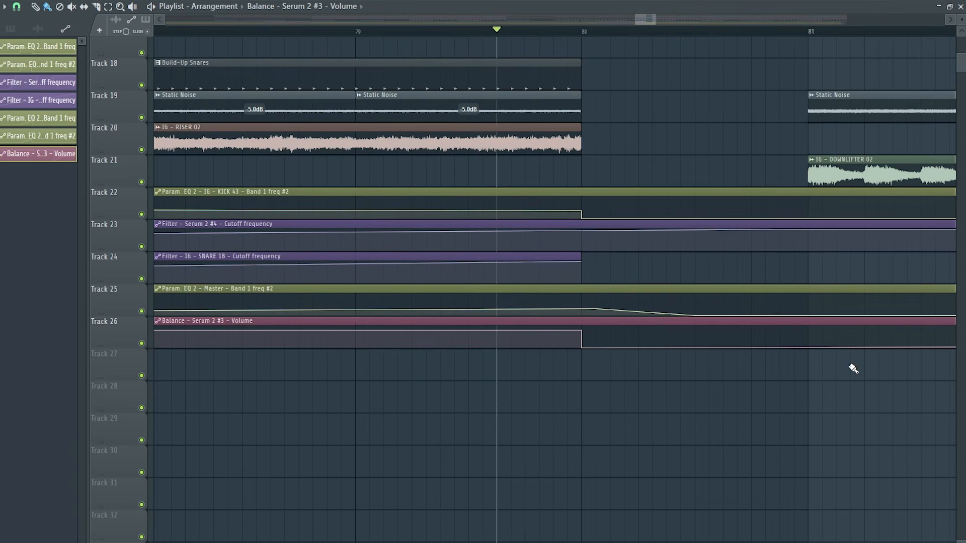
Bring the Serum 2 #3 volume automation back to 80% at bar 81 and audition the break.
right_click(809, 339)
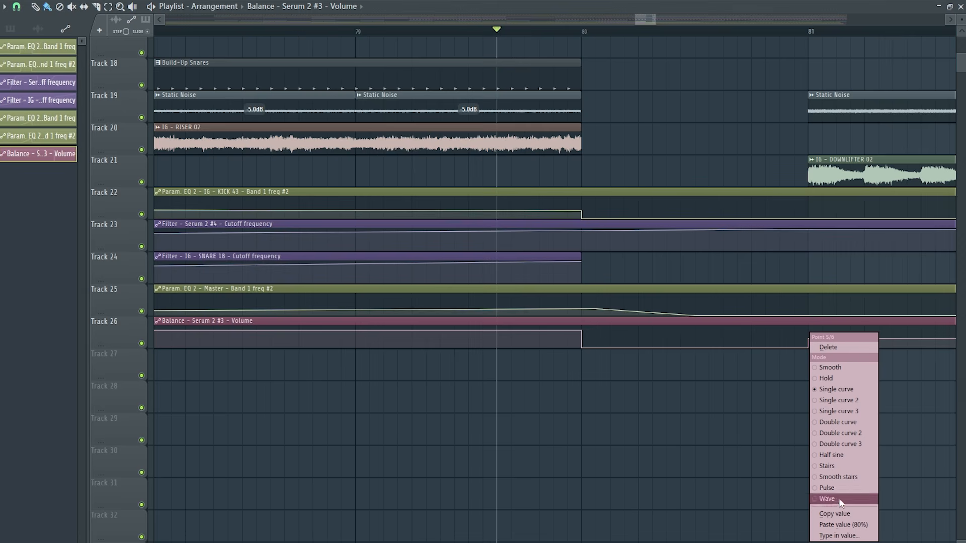
left_click(843, 524)
key("space")
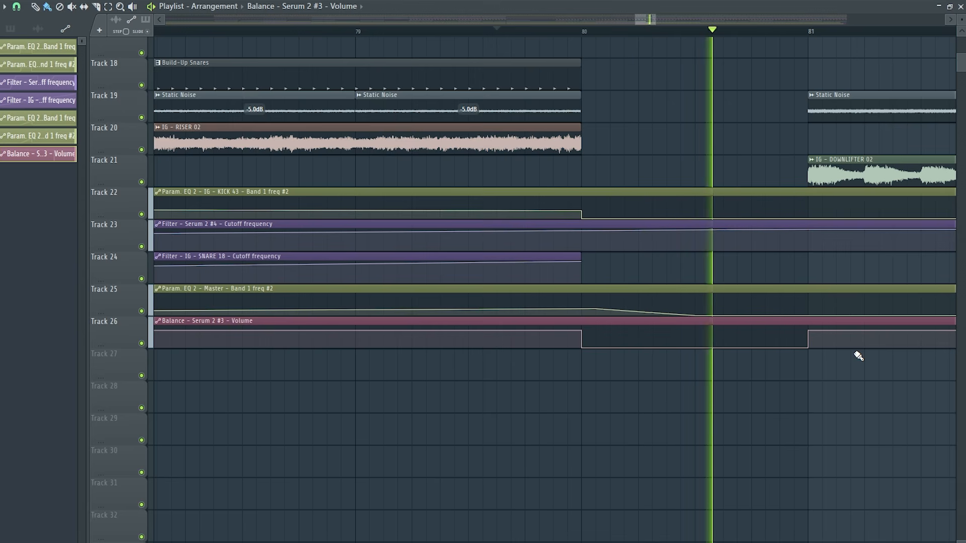
key("space")
scroll(756, 320, "down", 5)
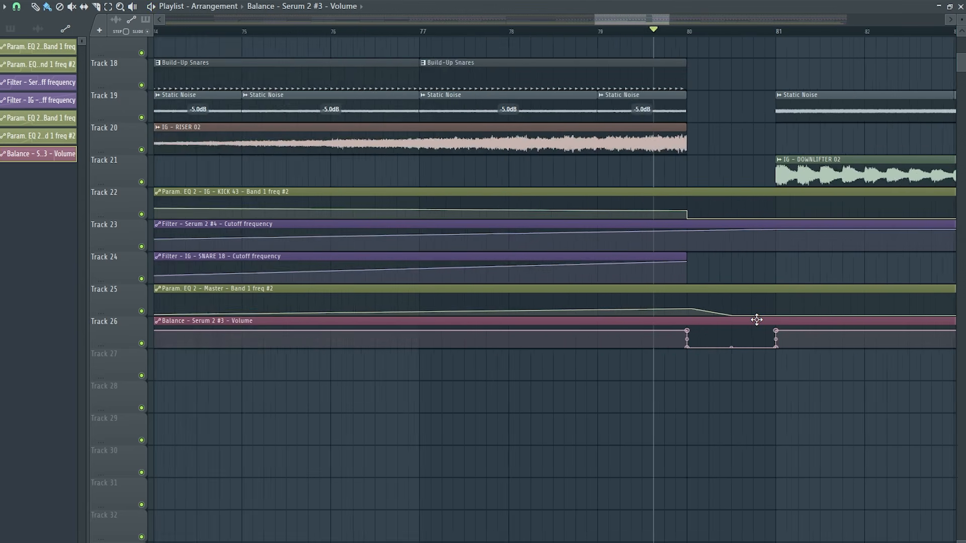